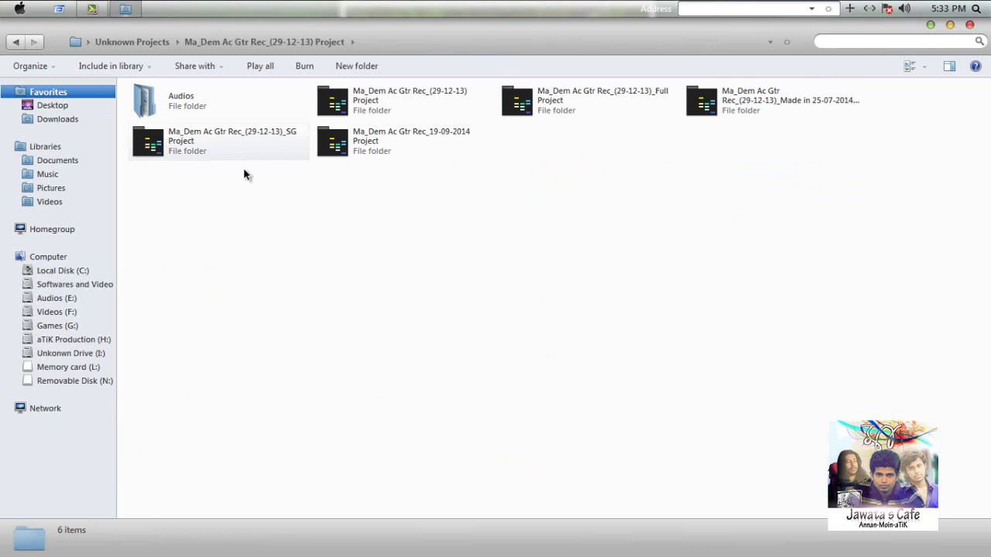
- Open the Ma_Dem Ac Gtr Rec_19-09-2014 Project folder and refresh its contents
right_click(251, 177)
left_click(281, 229)
double_click(402, 149)
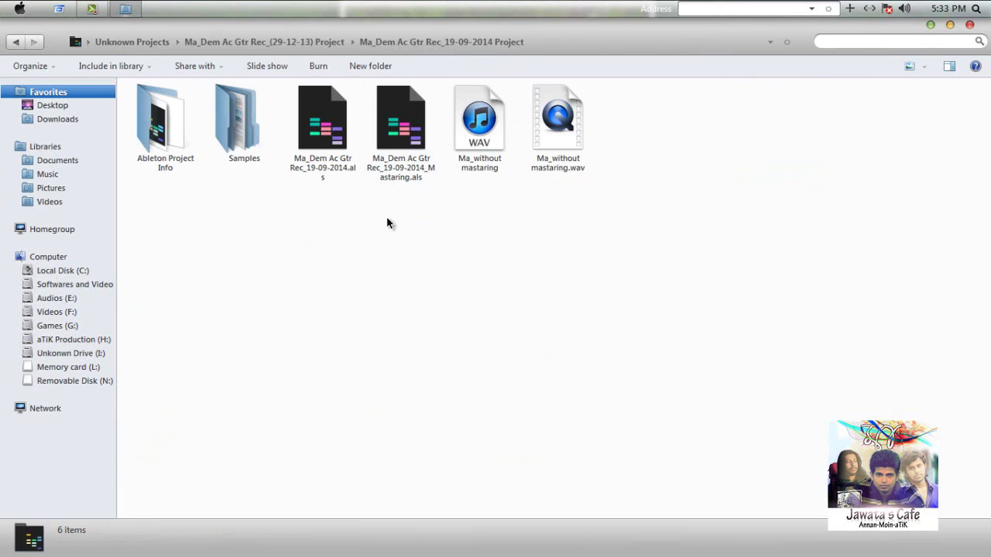
right_click(374, 240)
left_click(394, 297)
right_click(359, 220)
left_click(387, 275)
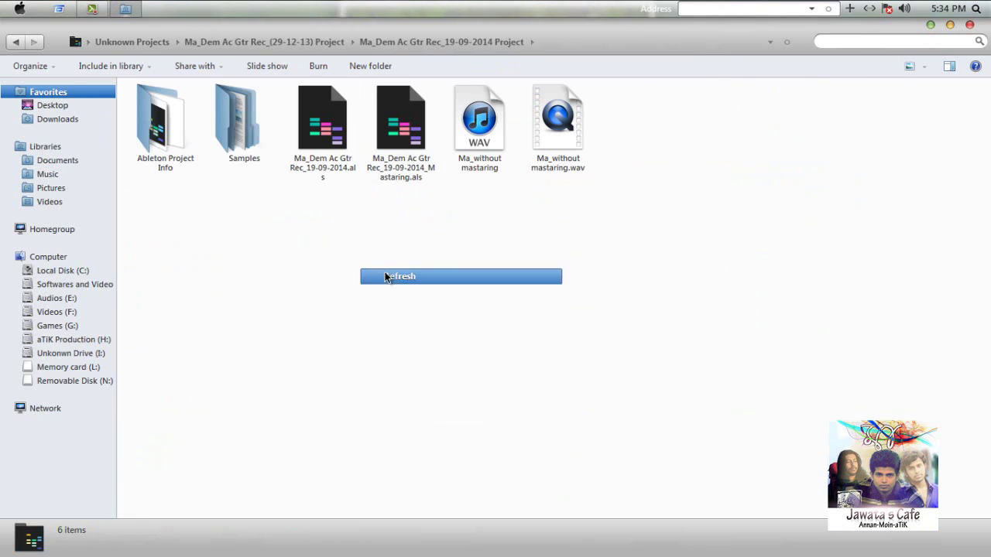
- Open the Live set Ma_Dem Ac Gtr Rec_19-09-2014.als in Ableton Live
left_click(326, 155)
right_click(324, 123)
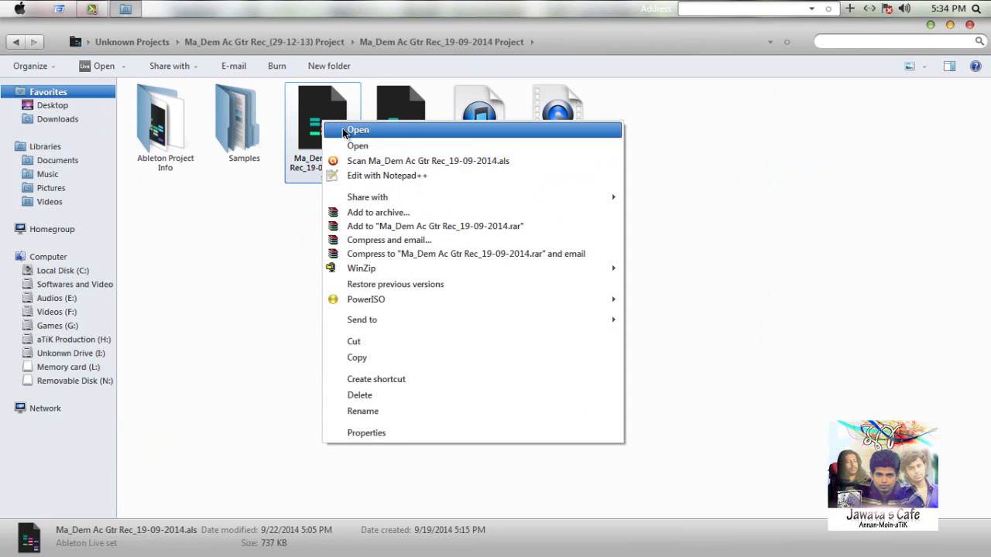
left_click(343, 131)
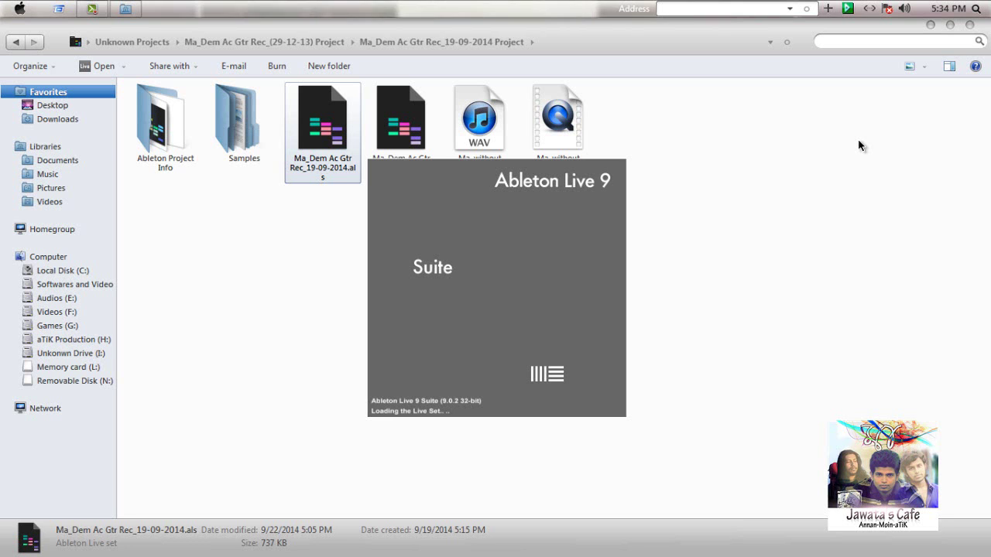
left_click(930, 26)
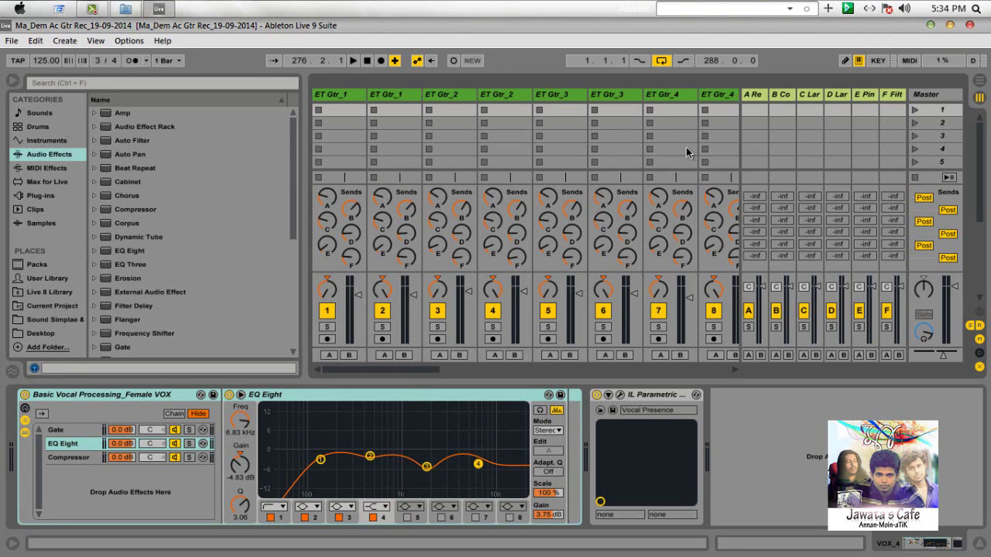
- Switch the set to Arrangement View and bring the MIDI tracks at the end of the track list into view
left_click(979, 81)
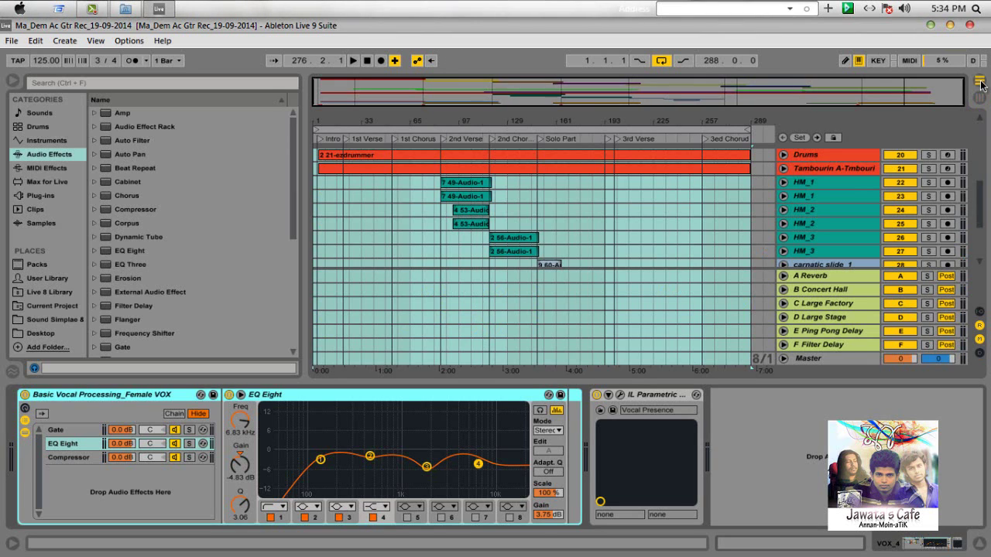
left_click_drag(980, 201, 975, 249)
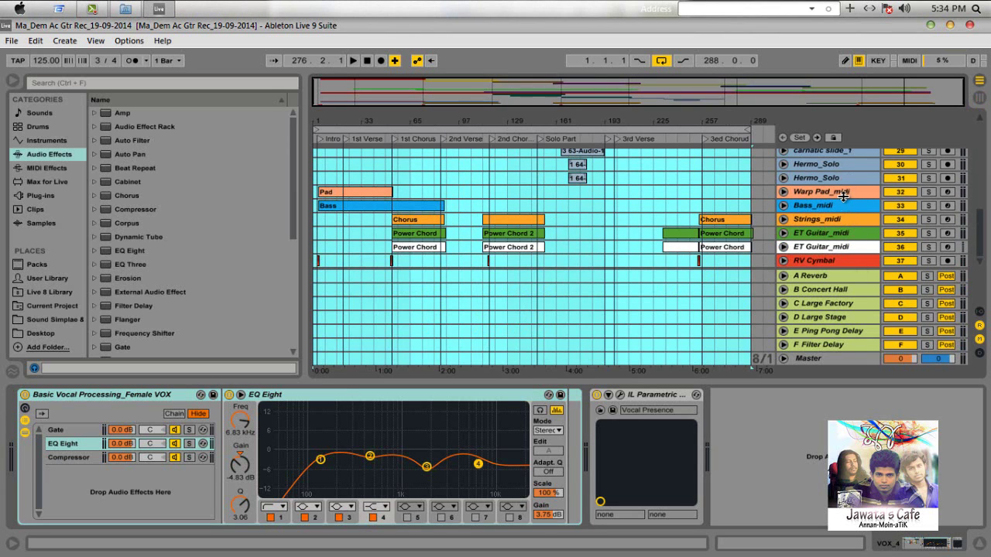
mouse_move(982, 250)
left_mouse_down()
mouse_move(980, 217)
mouse_move(973, 252)
left_mouse_up()
- Open the Kontakt 5 plug-in window of the green ET Guitar_midi track 35 and examine the loaded instrument
left_click(850, 233)
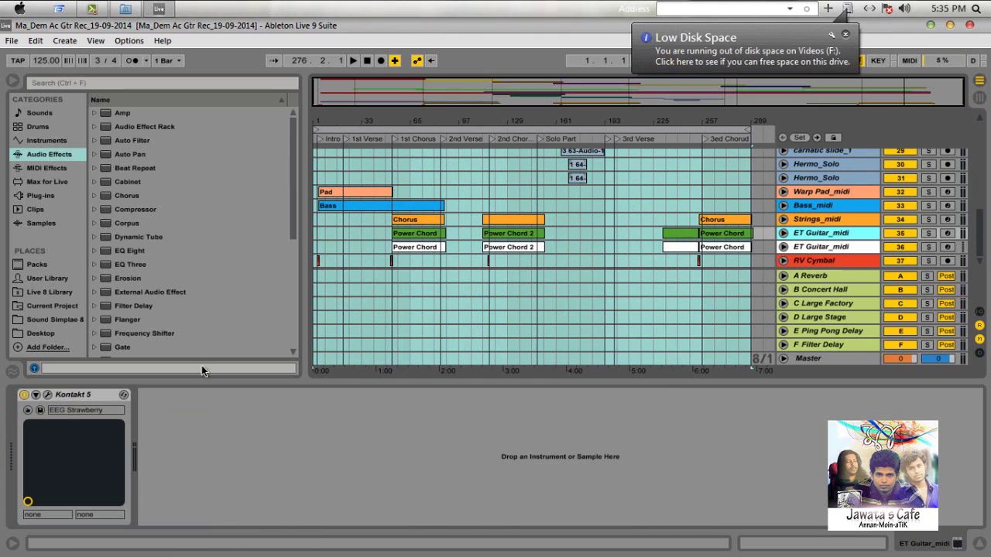
left_click(47, 397)
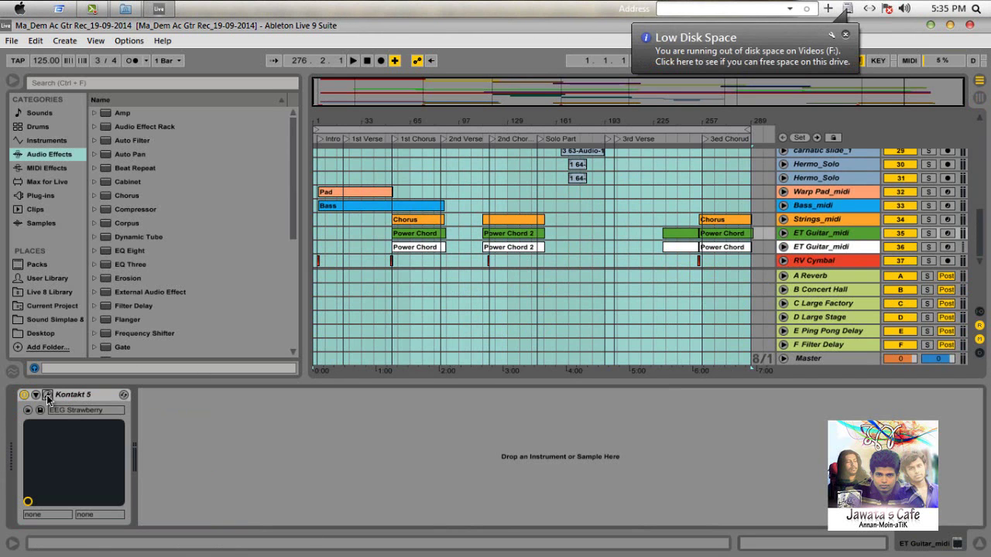
left_click(47, 396)
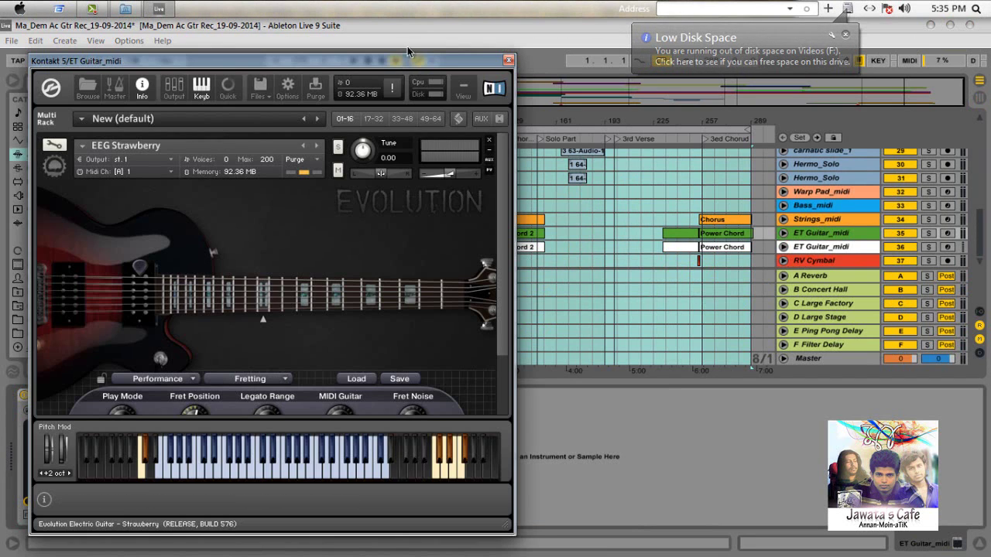
left_click_drag(408, 52, 478, 57)
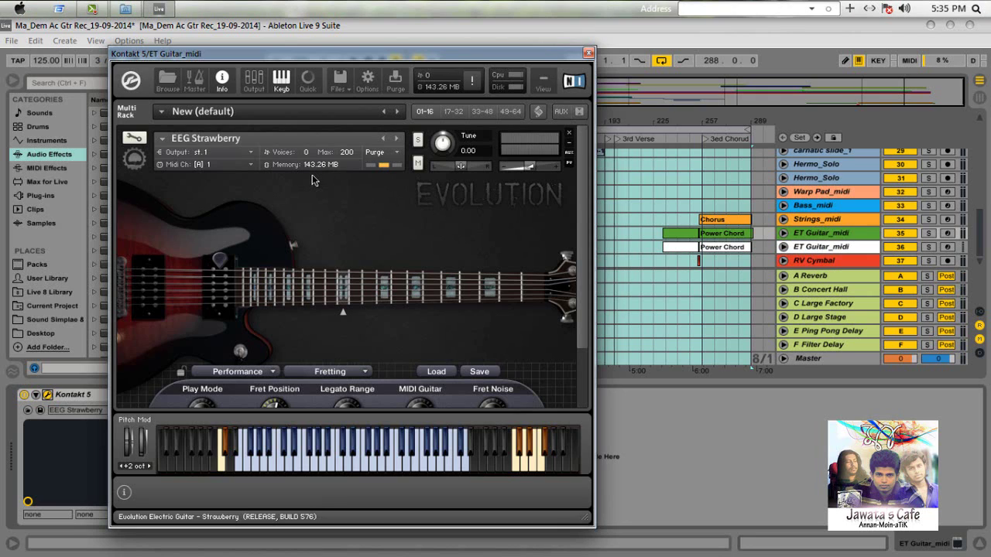
- Open the ezdrummer plug-in window of the Drums track and examine its list of drum kit libraries
left_click_drag(982, 234, 982, 199)
left_click(805, 215)
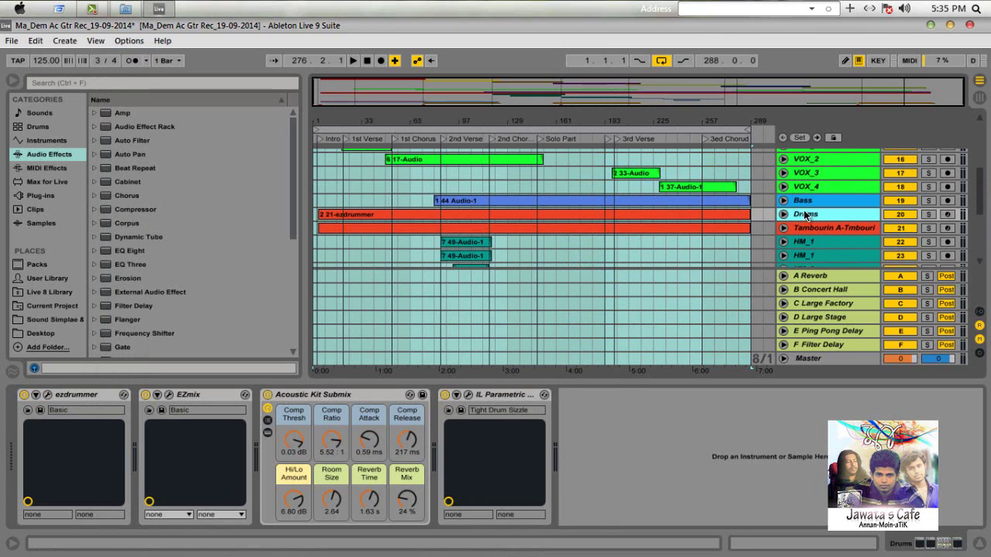
left_click(48, 395)
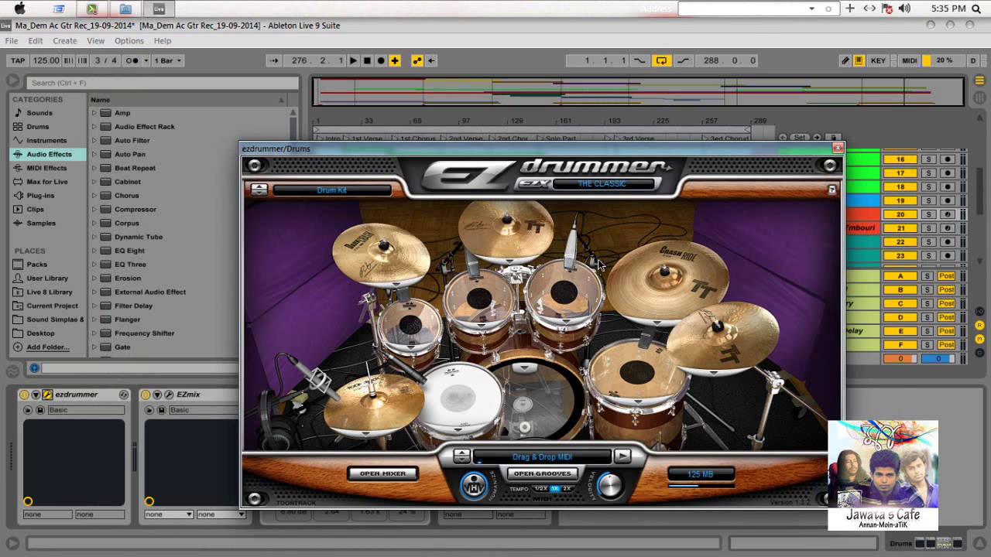
left_click_drag(650, 149, 612, 110)
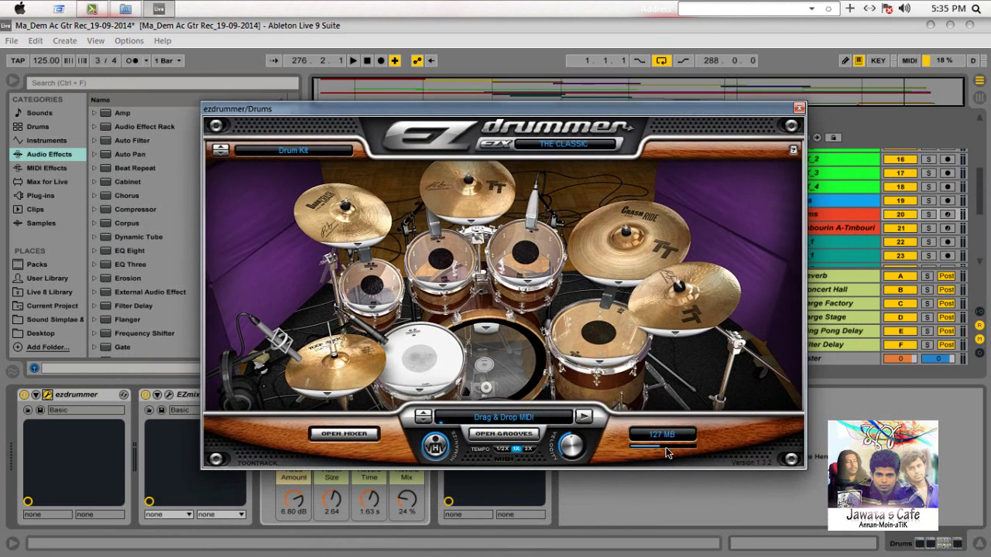
left_click(579, 147)
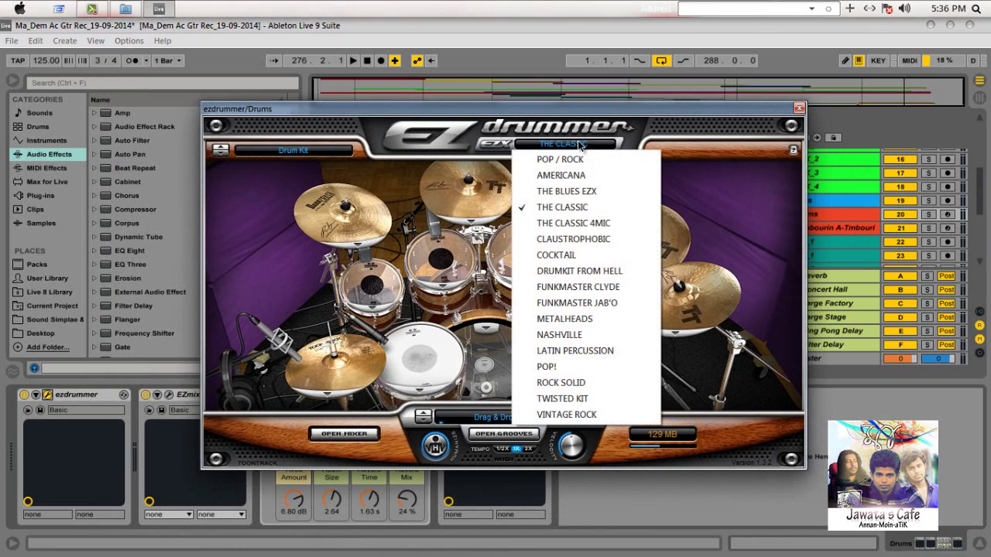
left_click(660, 122)
left_click_drag(601, 109, 818, 118)
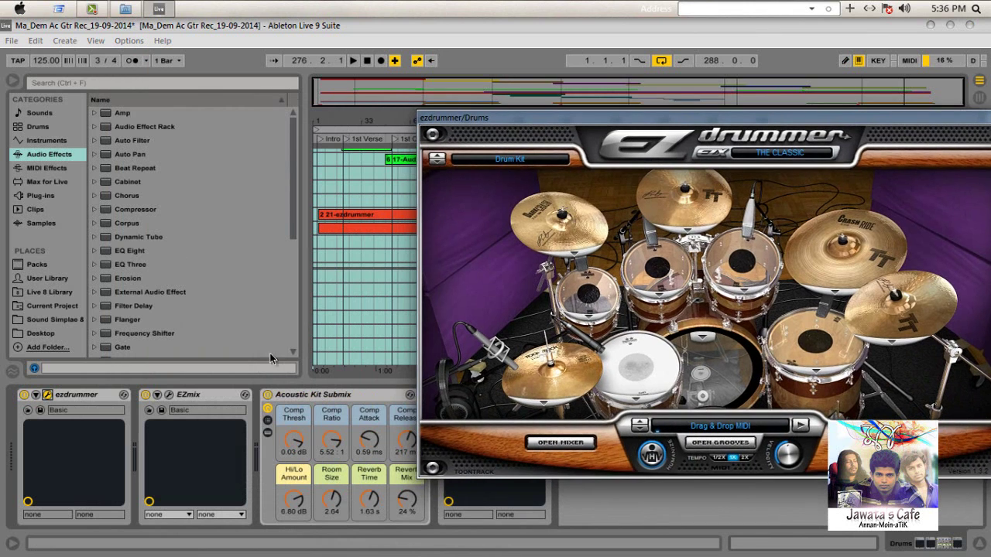
- Inspect the EZmix and IL Parametric EQ 2 windows of the Drums track, and close all open plug-in windows
left_click(168, 395)
left_click_drag(435, 184, 340, 152)
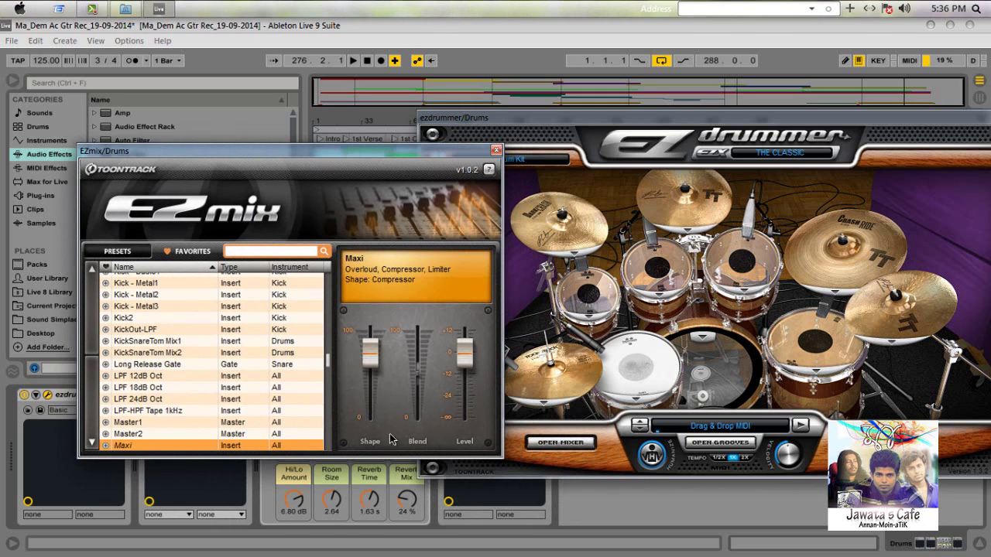
left_click(516, 410)
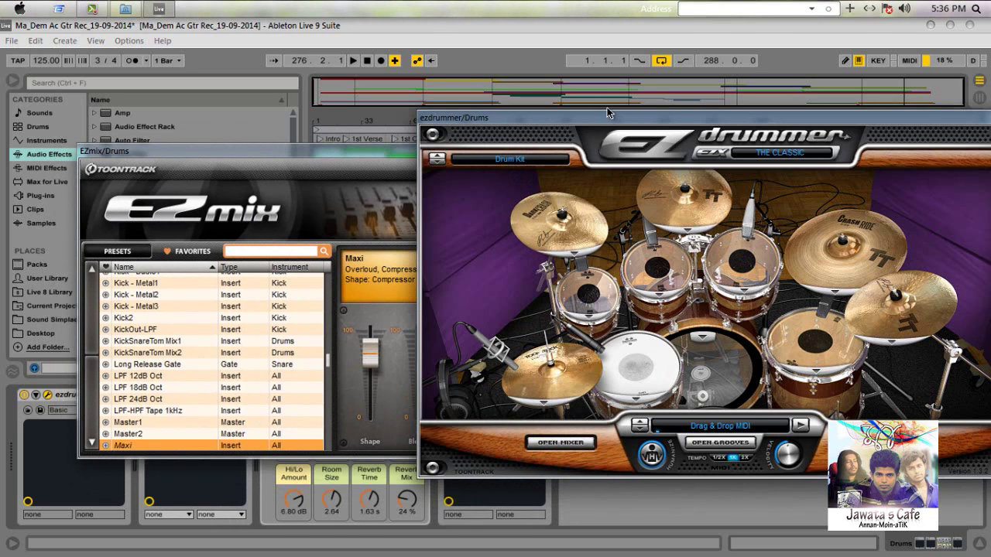
left_click_drag(606, 114, 396, 229)
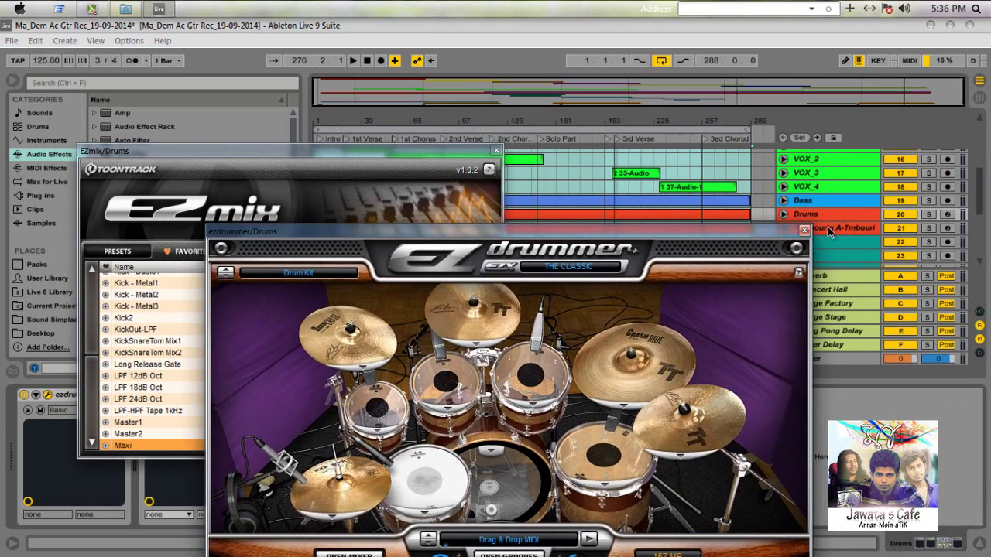
left_click(805, 233)
left_click(505, 164)
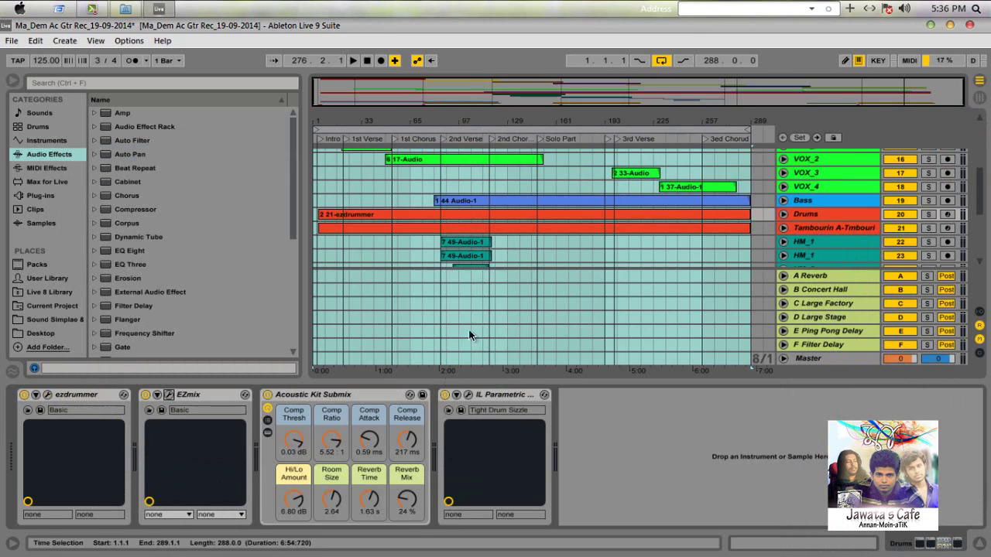
left_click(468, 395)
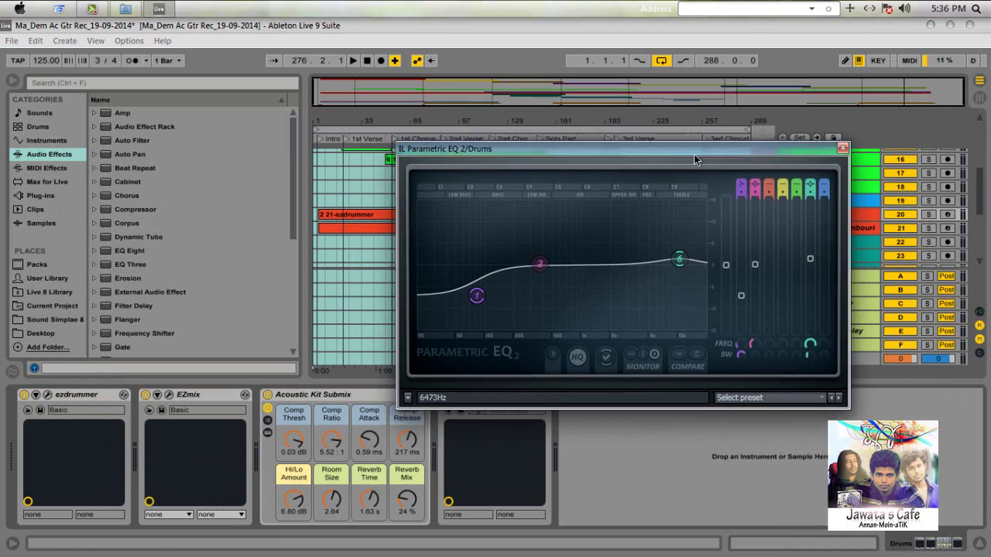
left_click(861, 144)
- Show the Acoustic Kit Submix rack's chain list and devices, and unfold the Compressor to examine the effects
left_click(268, 421)
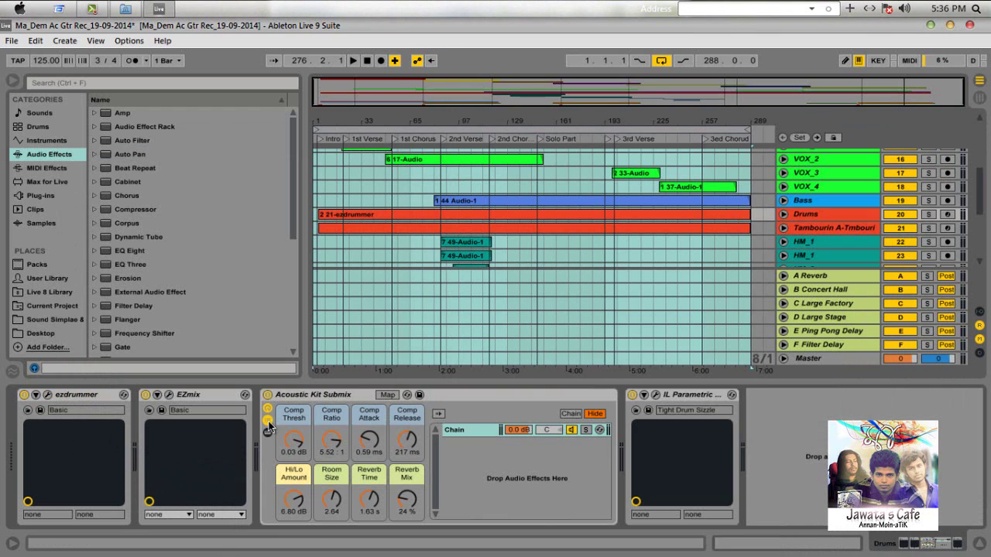
left_click(267, 434)
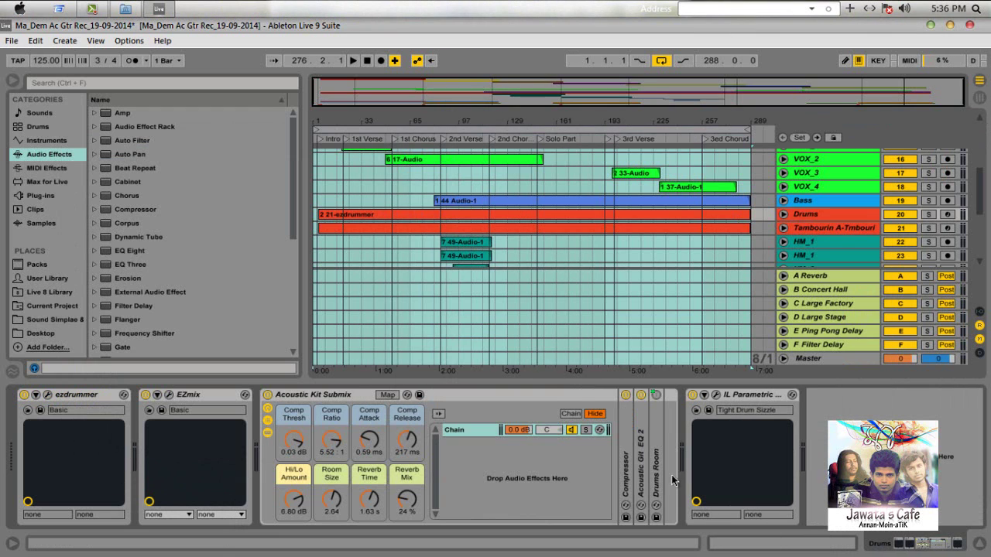
double_click(629, 474)
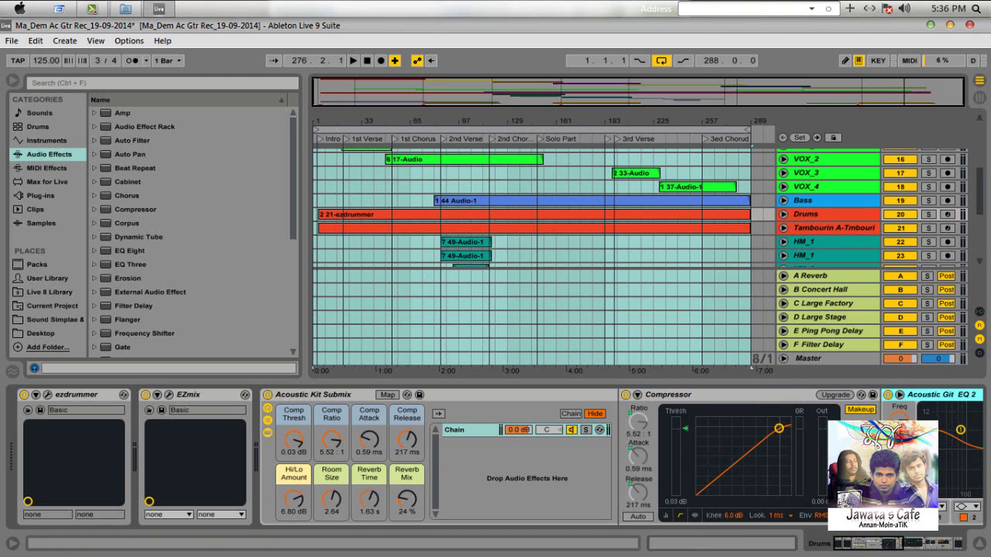
left_click(860, 544)
left_click_drag(860, 545, 887, 544)
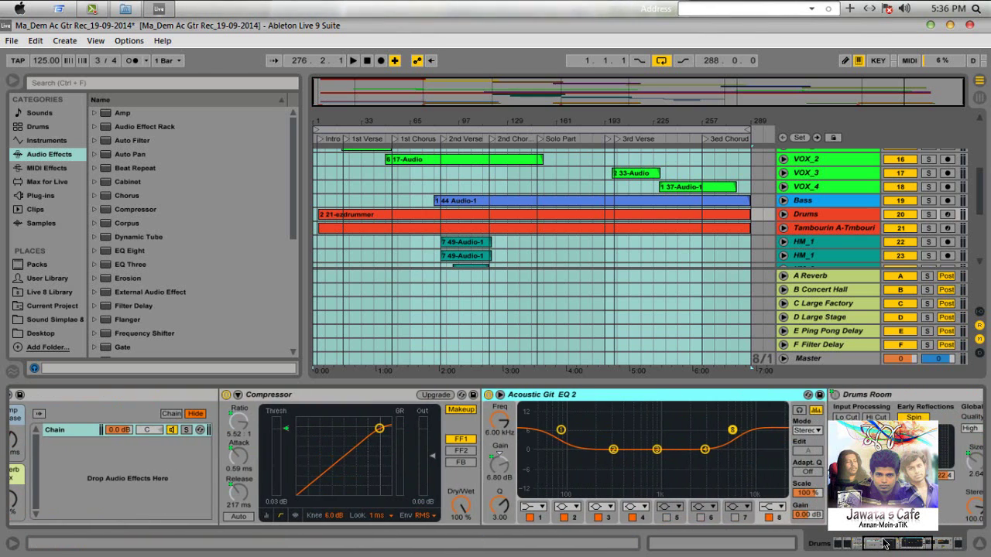
left_click(828, 216)
left_click(877, 551)
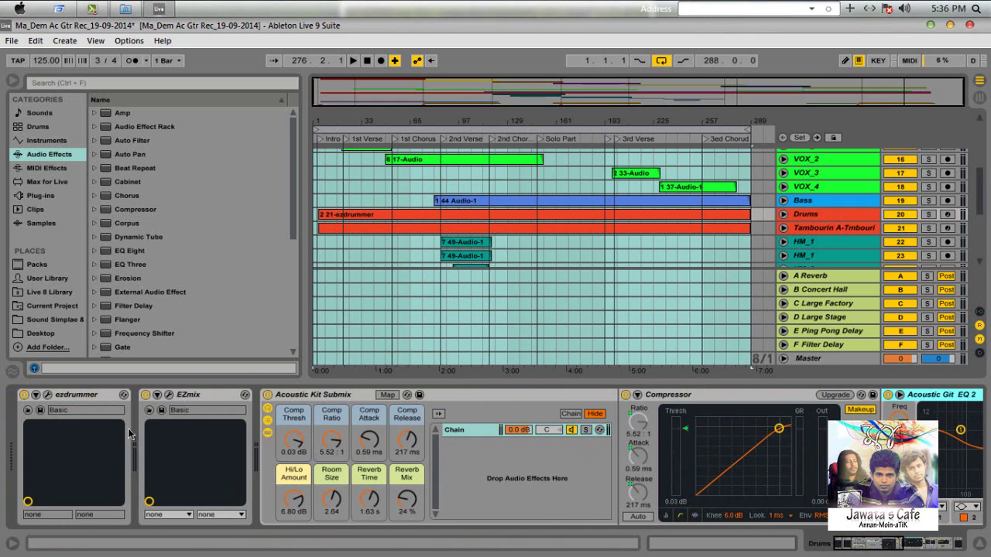
- Reopen the Drums track's ezdrummer window to check its loaded memory, and close it
left_click(47, 395)
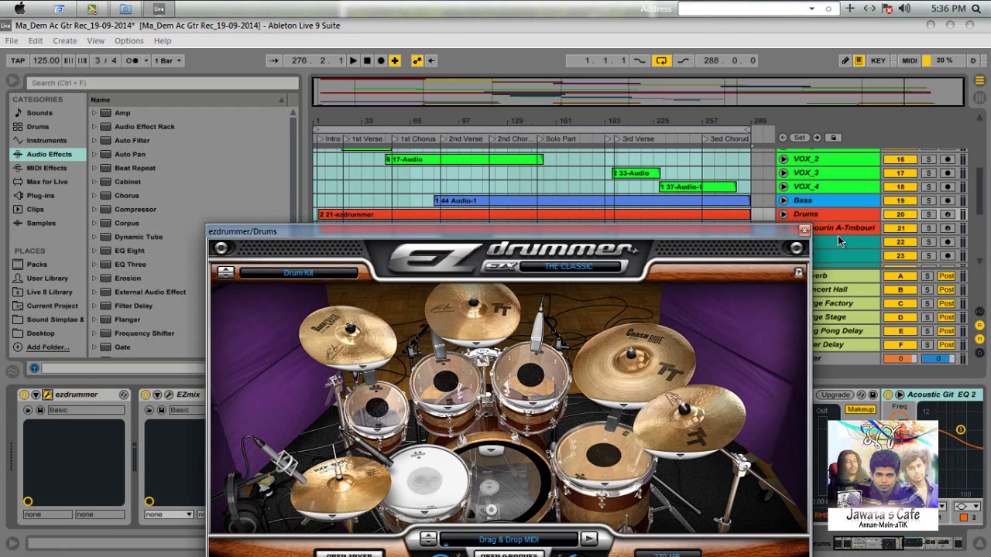
left_click_drag(775, 228, 712, 167)
left_click(744, 161)
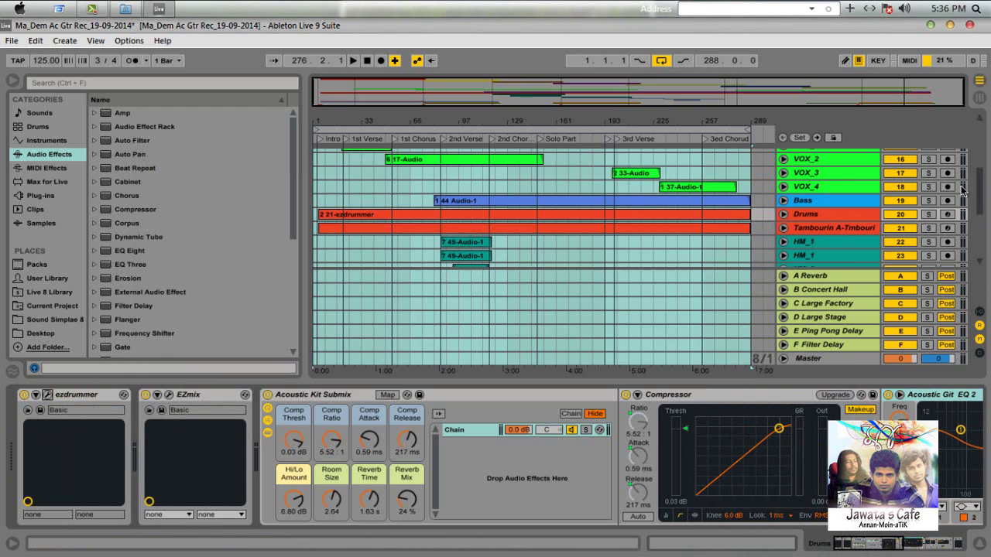
- Check the memory used by Kontakt 5 on the green ET Guitar_midi track 35, and close its window
scroll(987, 275, "down", 5)
left_click(838, 246)
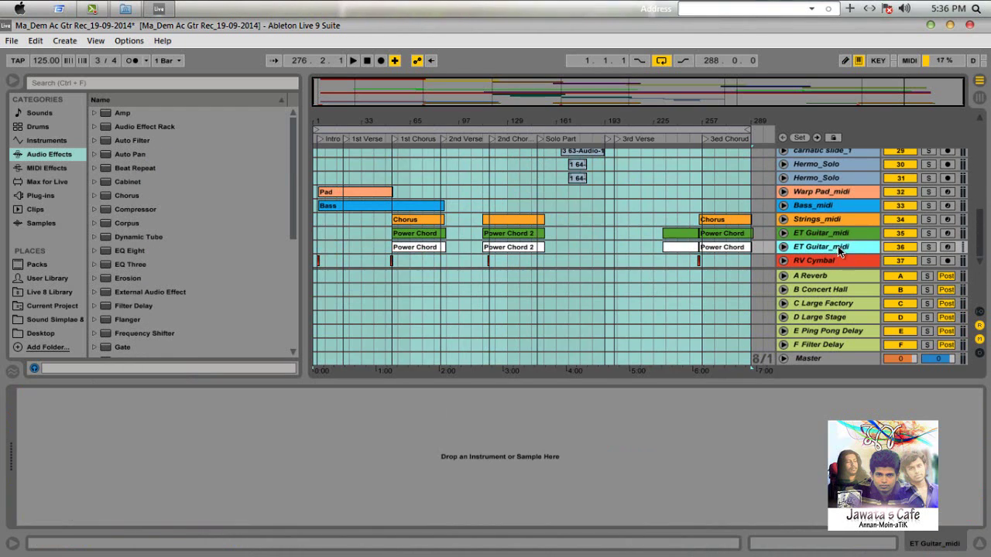
left_click(824, 233)
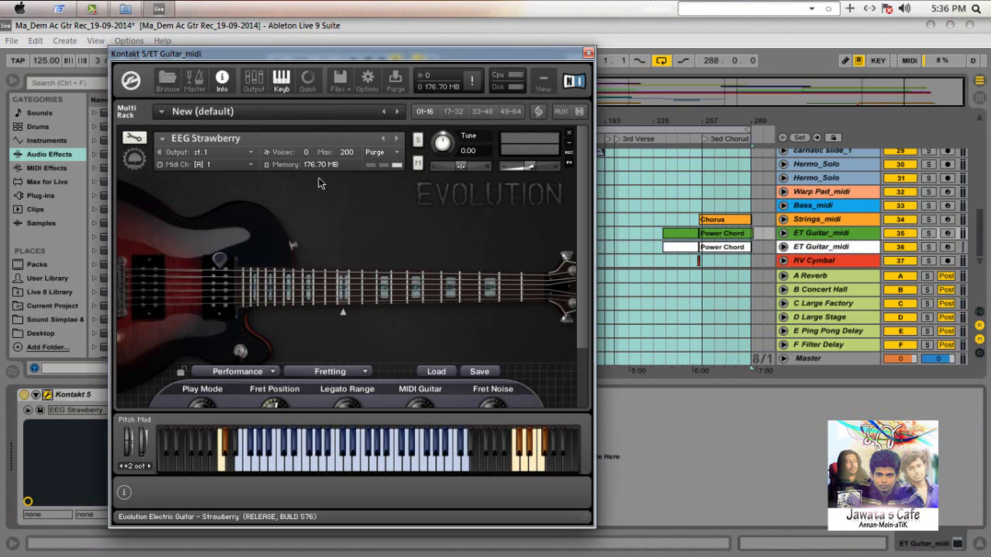
left_click(589, 53)
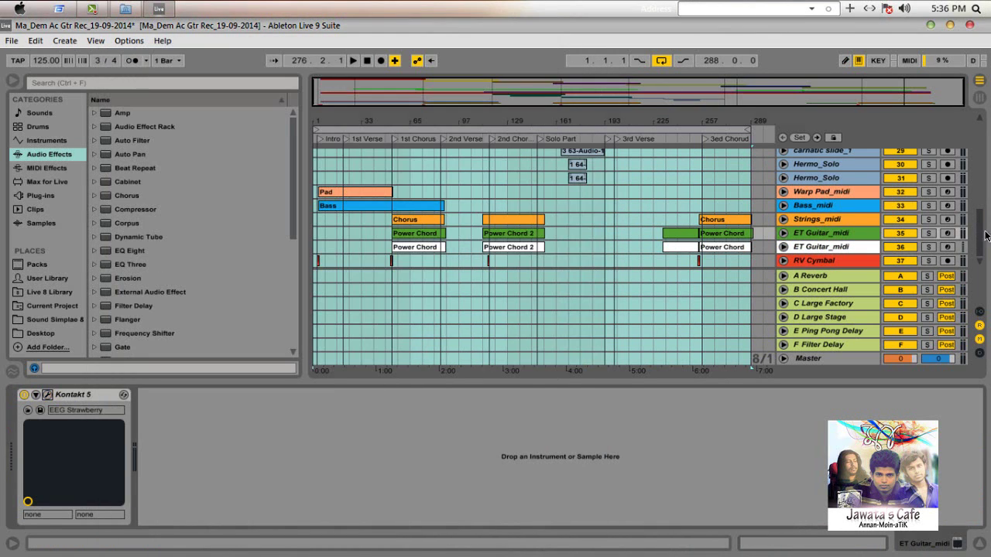
- Play the arrangement from the beginning to check playback, and stop it
left_click_drag(985, 235, 979, 126)
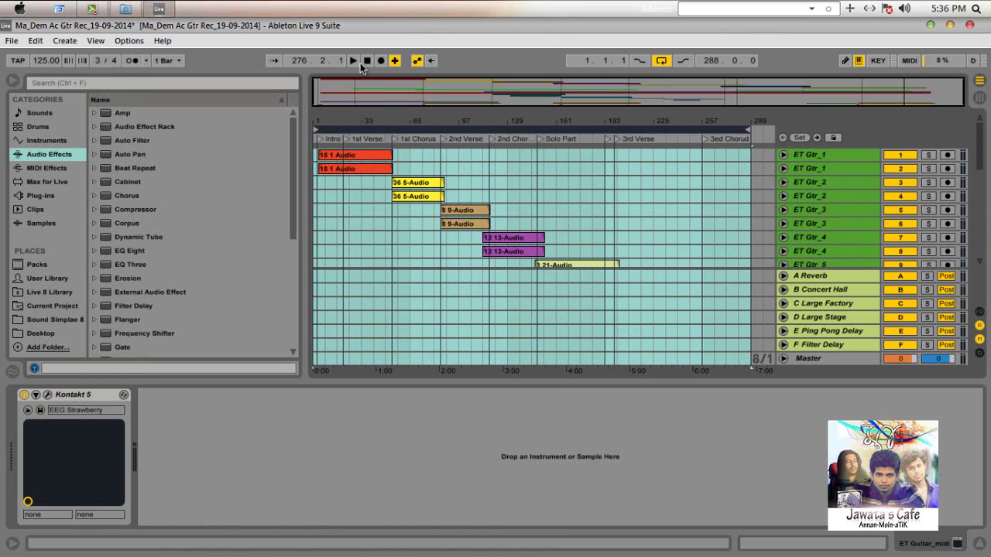
left_click(352, 61)
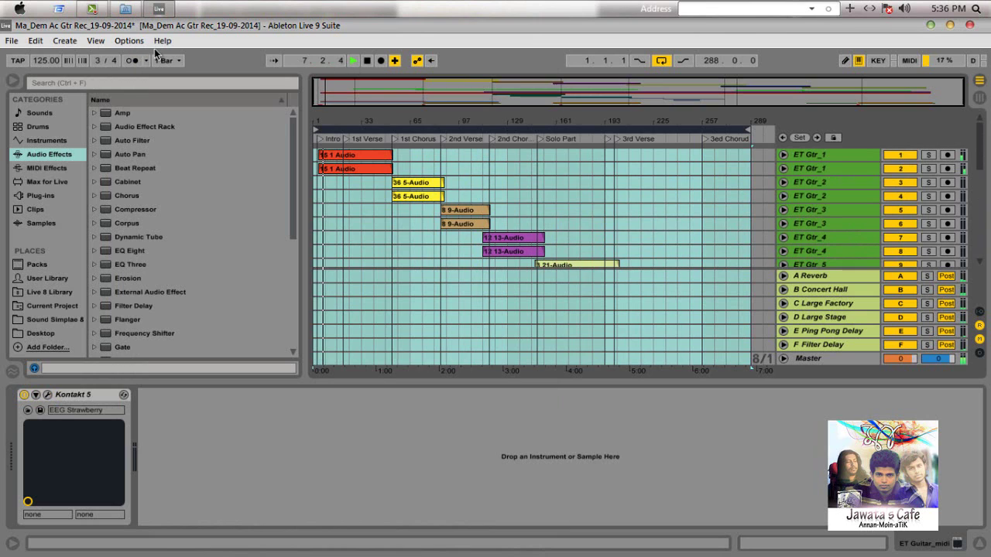
left_click(368, 62)
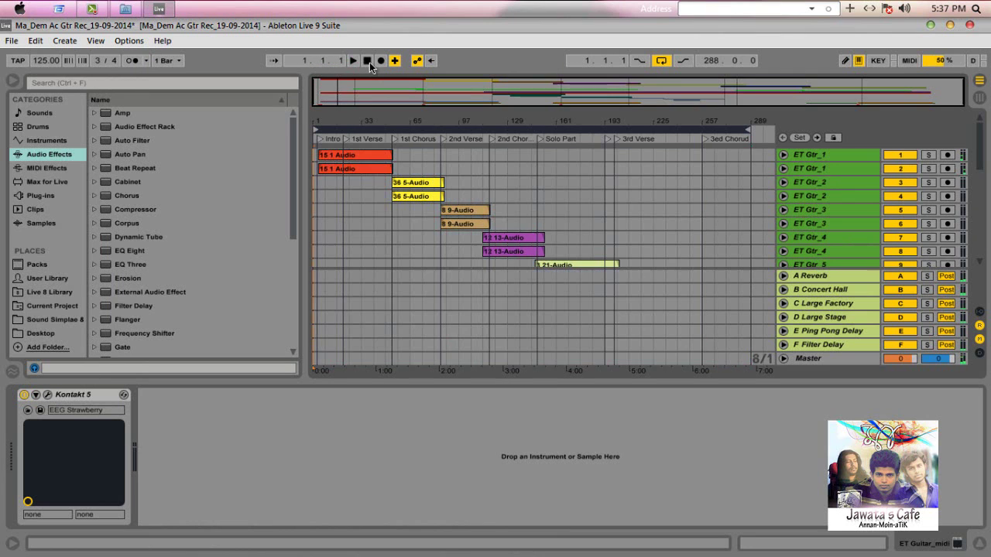
- Set the audio driver type to MME/DirectX in the audio preferences, and close the preferences
left_click(129, 40)
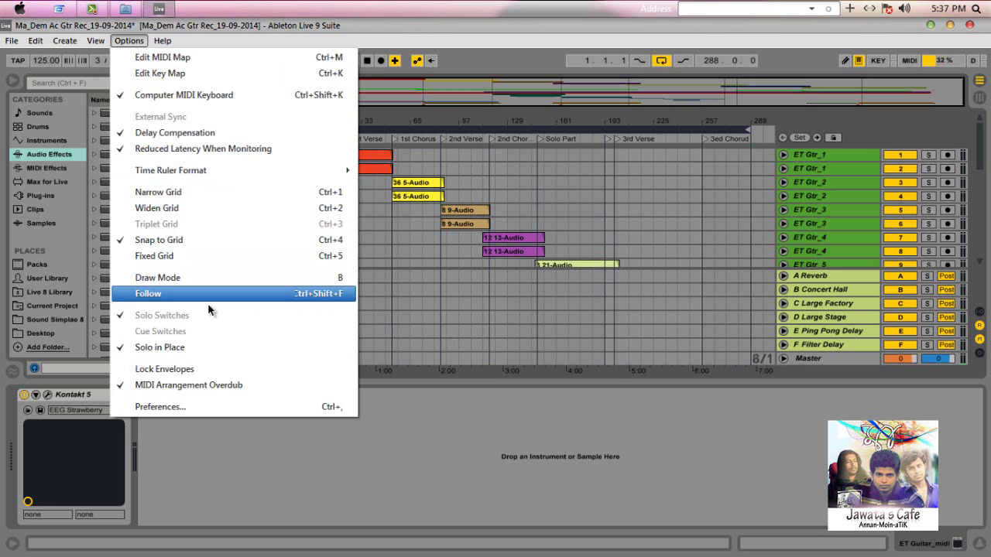
left_click(170, 408)
left_click(567, 127)
left_click(563, 146)
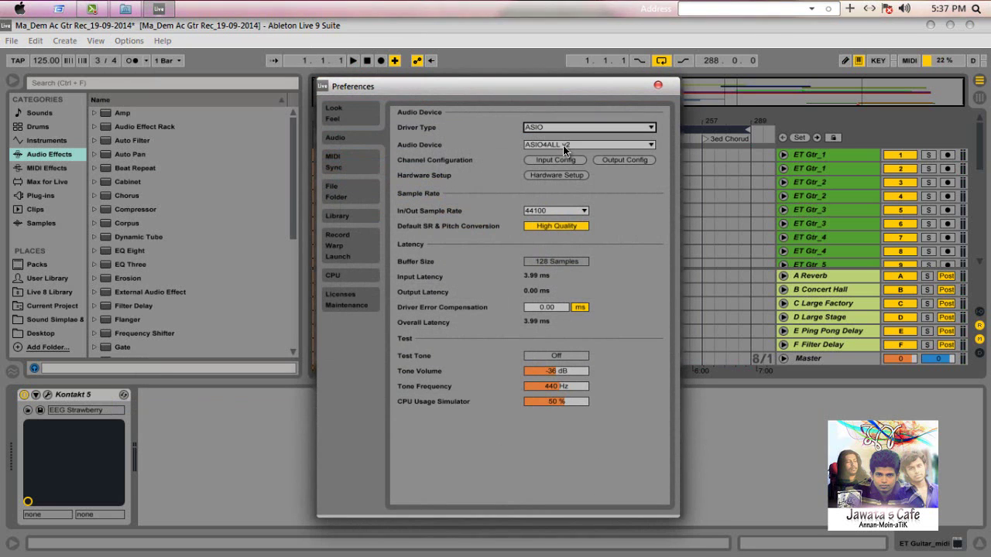
left_click(589, 127)
left_click(554, 137)
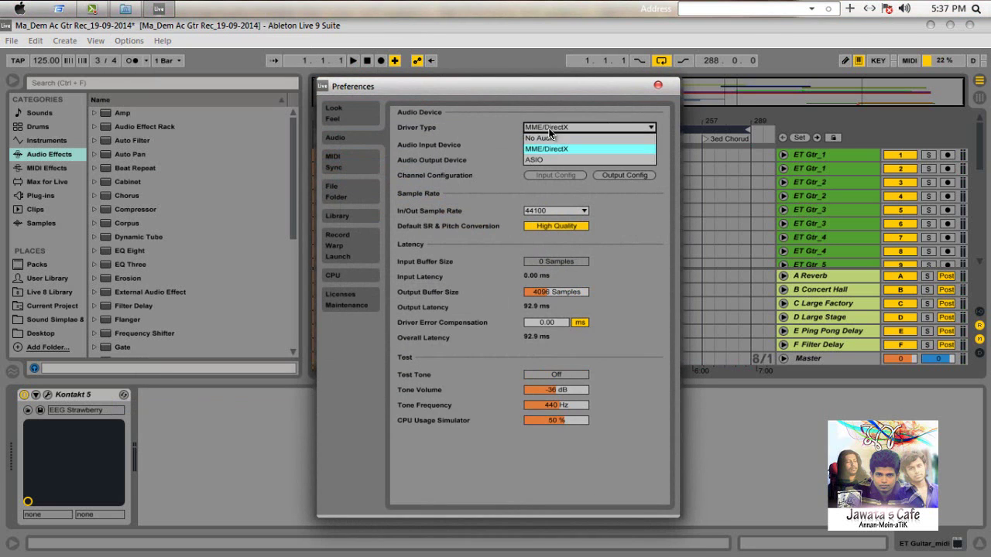
left_click(658, 86)
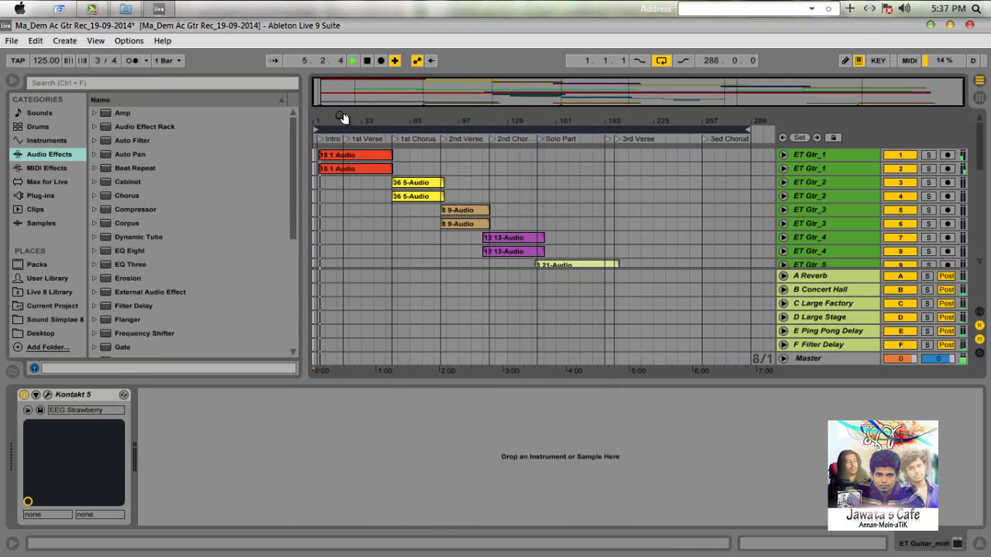
- Hide the browser, unfold ET Gtr_1 track 1 to examine its audio waveform during playback, and fold it again
left_click(12, 81)
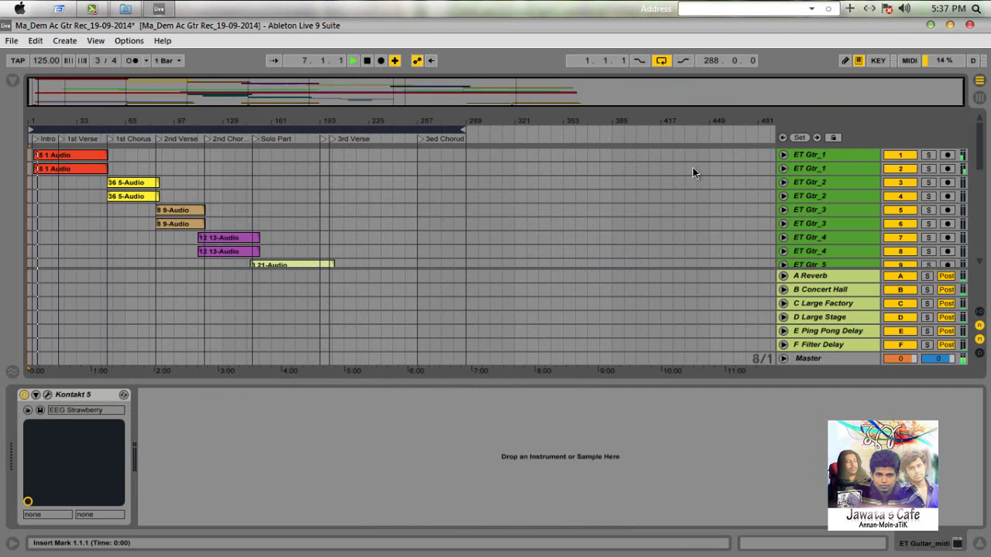
left_click(784, 156)
left_click_drag(32, 104, 41, 115)
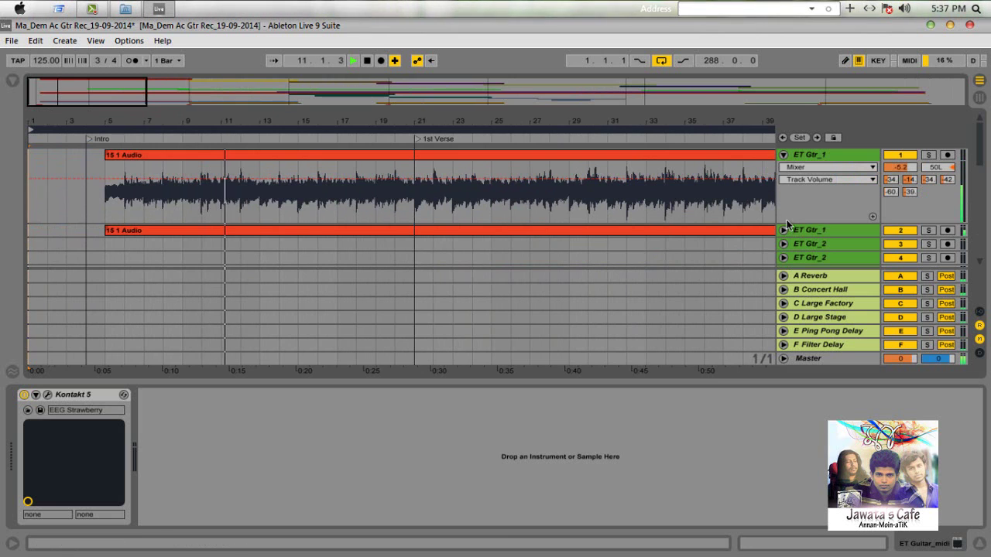
scroll(783, 227, "down", 2)
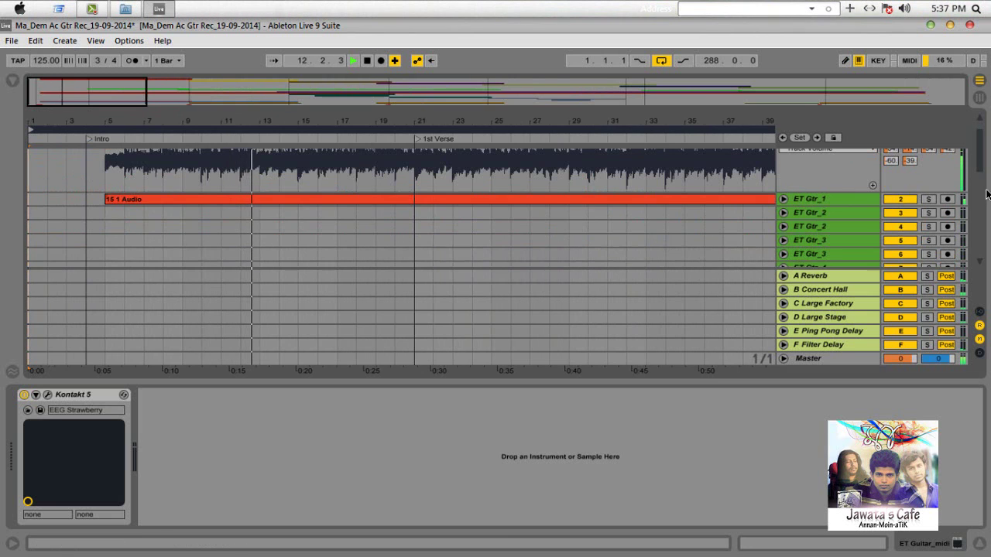
scroll(785, 200, "up", 2)
left_click(783, 155)
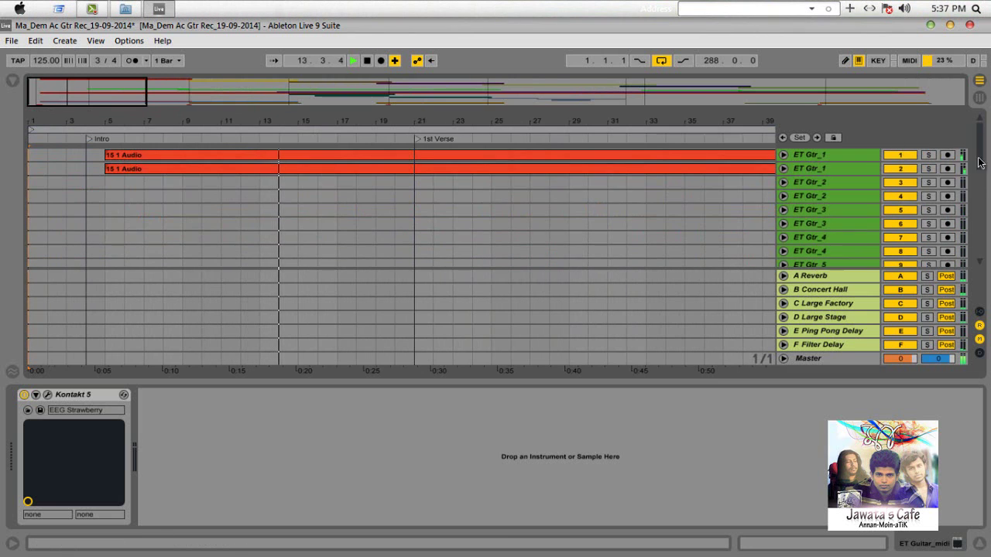
- Show the Drums track's devices, open its ezdrummer window to check the kit during playback, and close it
scroll(854, 181, "down", 15)
left_click(855, 180)
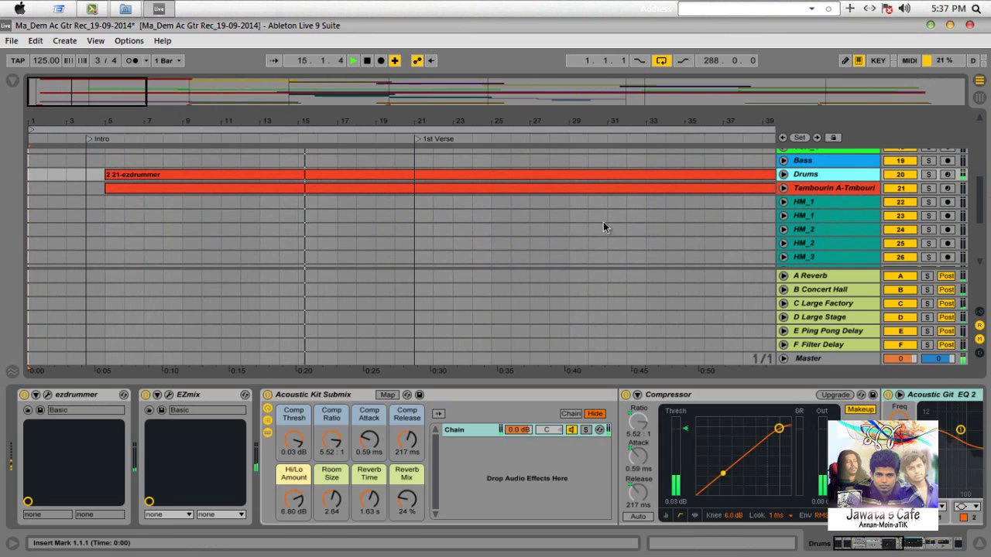
left_click(48, 396)
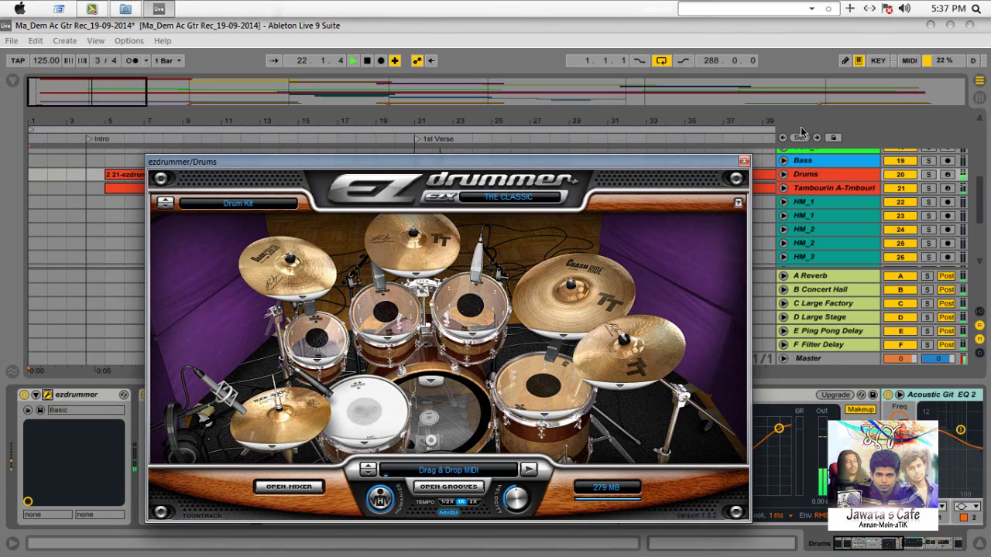
left_click(744, 161)
- Show the Tambourin track's devices and listen to that track and the Drums track in solo
left_click(812, 192)
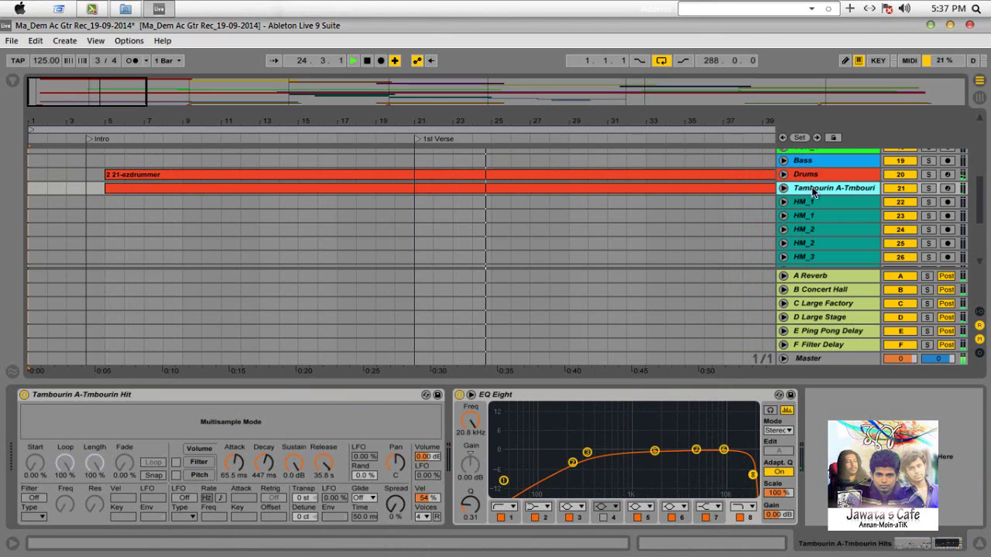
left_click(928, 188)
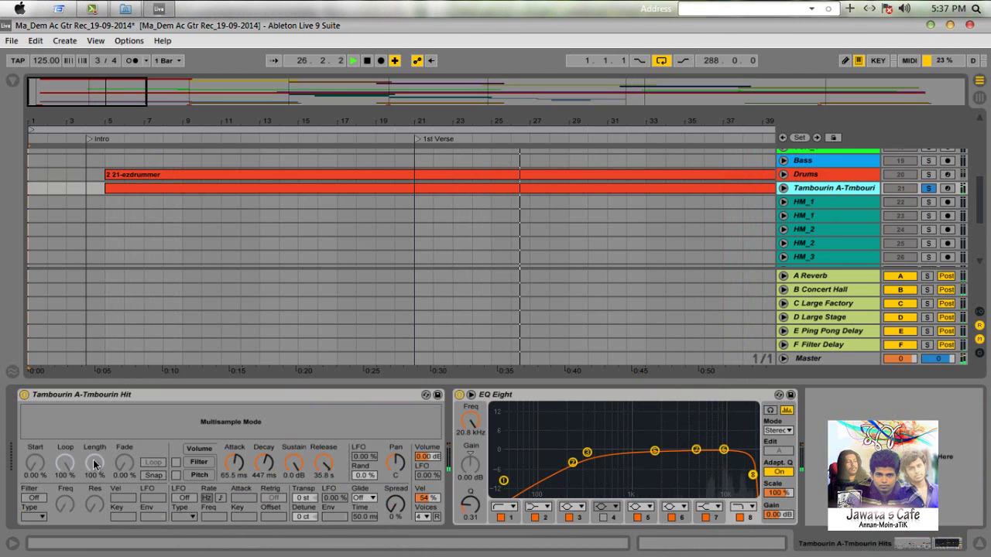
left_click(928, 175)
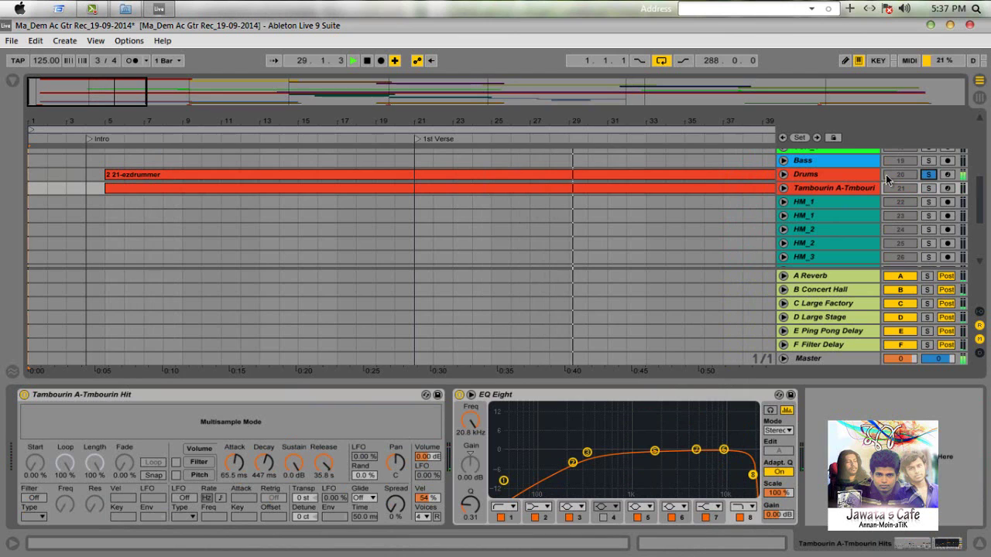
- Unfold the Drums track, examine the MIDI notes of its 21-ezdrummer clip, and close the clip view and fold the track
left_click(783, 174)
double_click(693, 177)
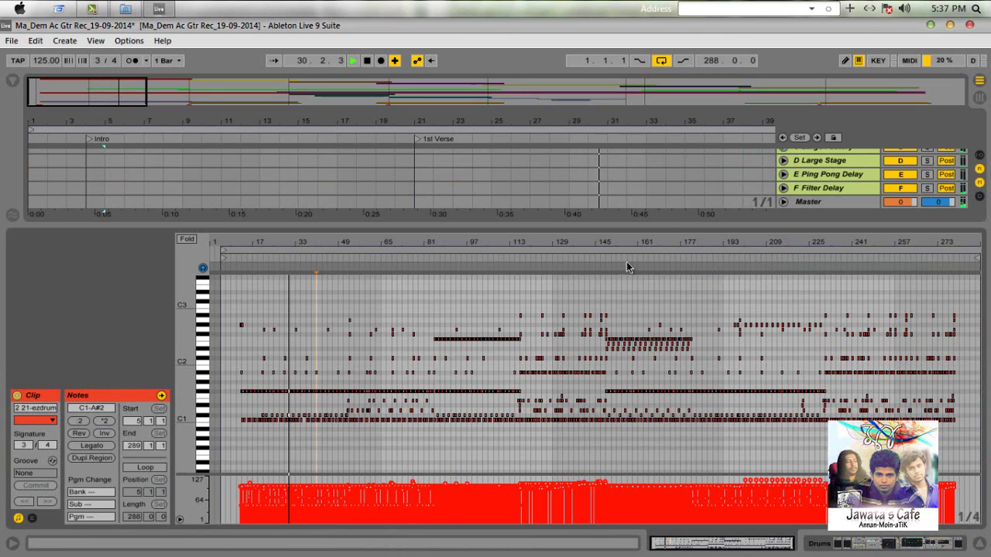
left_click_drag(298, 250, 310, 259)
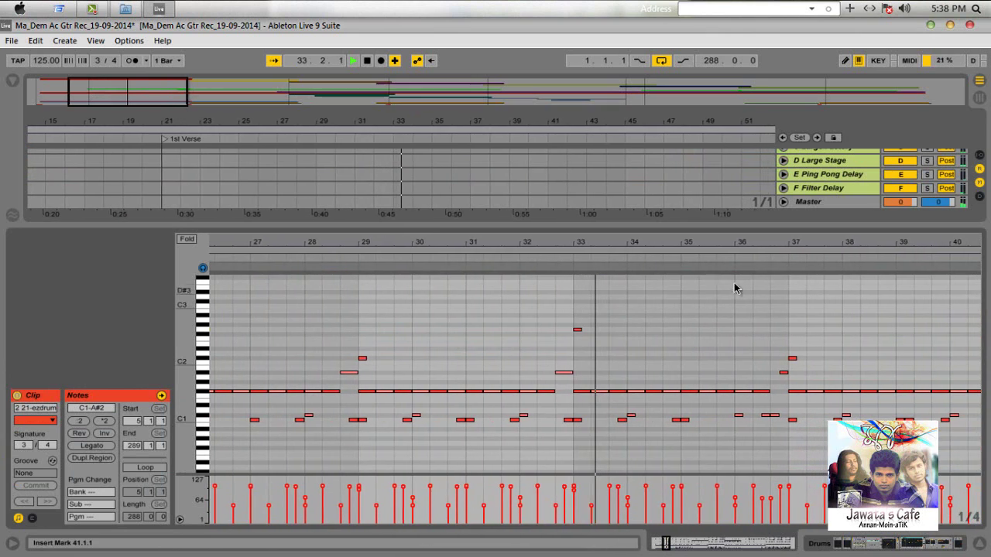
double_click(766, 244)
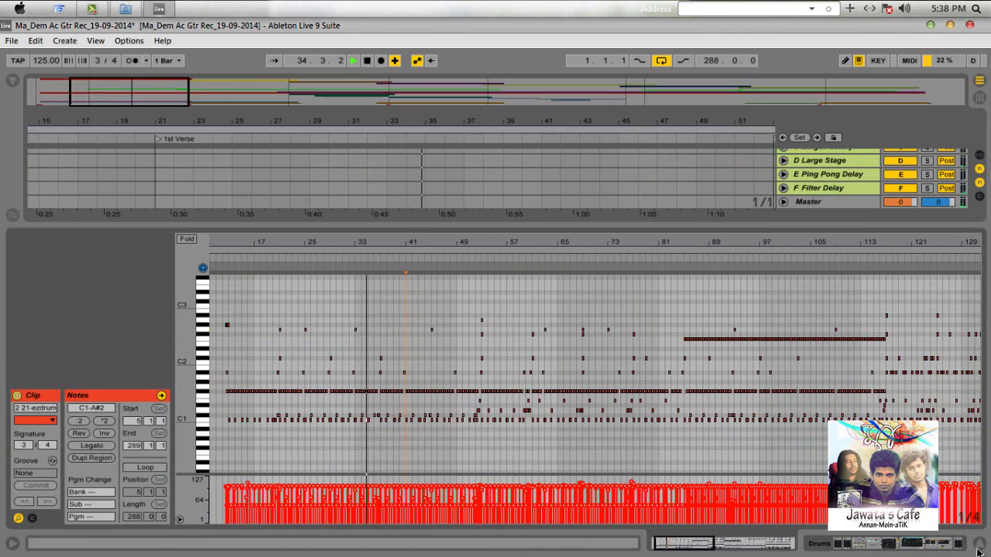
key("ctrl+alt+l")
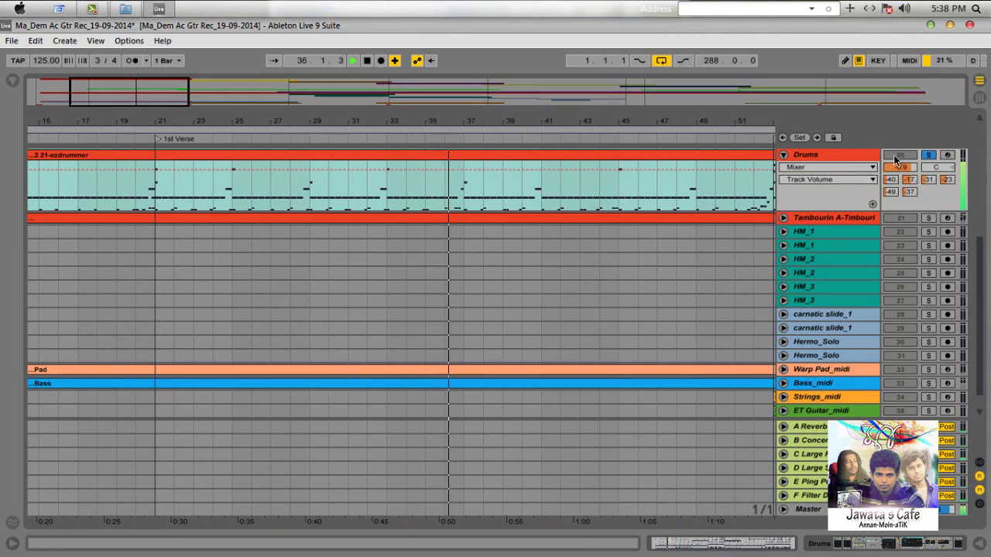
left_click(783, 155)
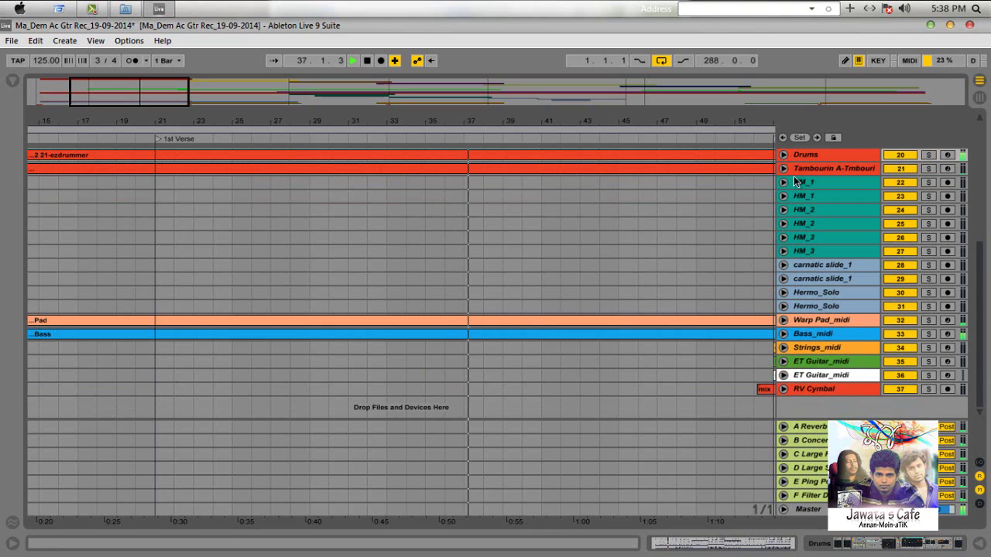
- Solo Bass_midi track 33, examine the MIDI notes of its Bass clip, and close the clip view and fold the track
double_click(766, 123)
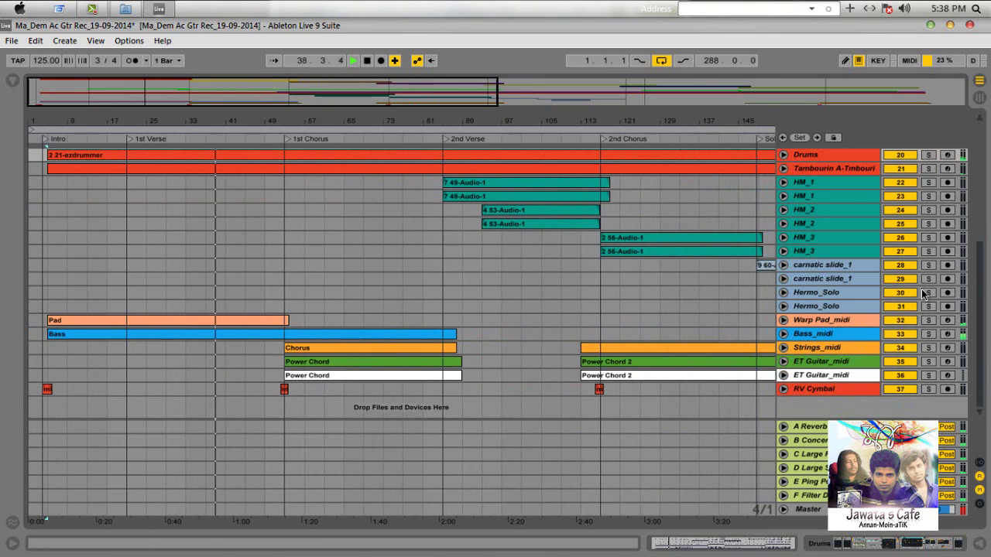
left_click(928, 334)
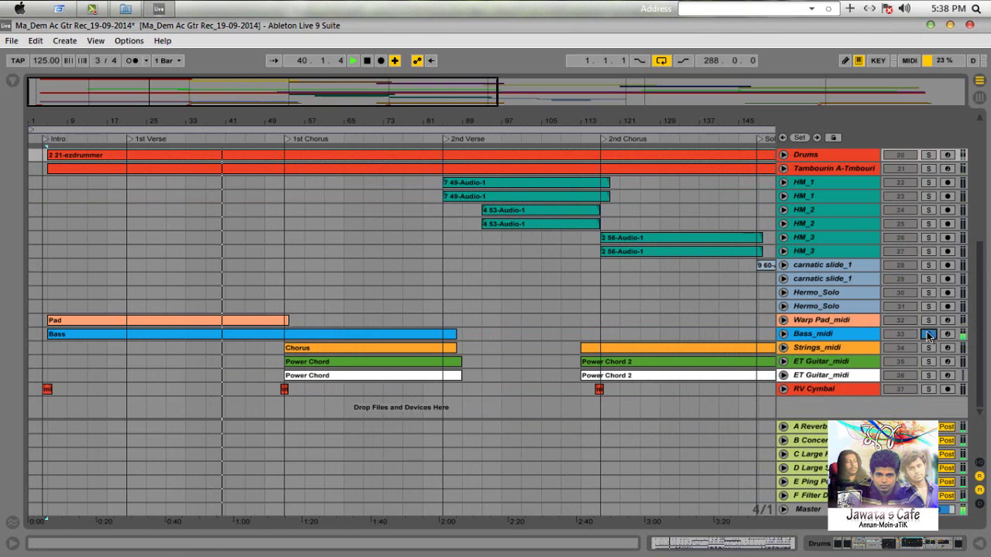
left_click(784, 334)
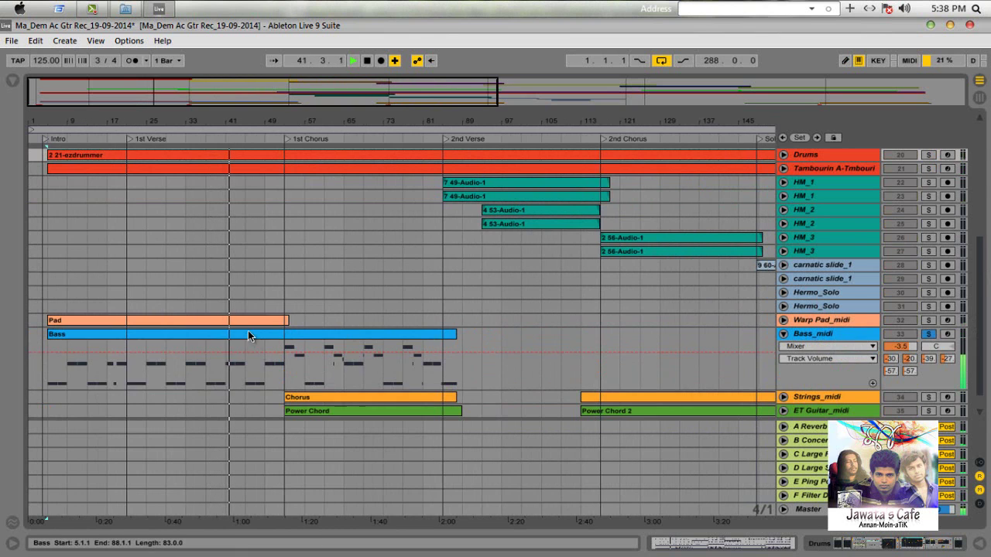
double_click(247, 331)
left_click_drag(628, 241, 620, 269)
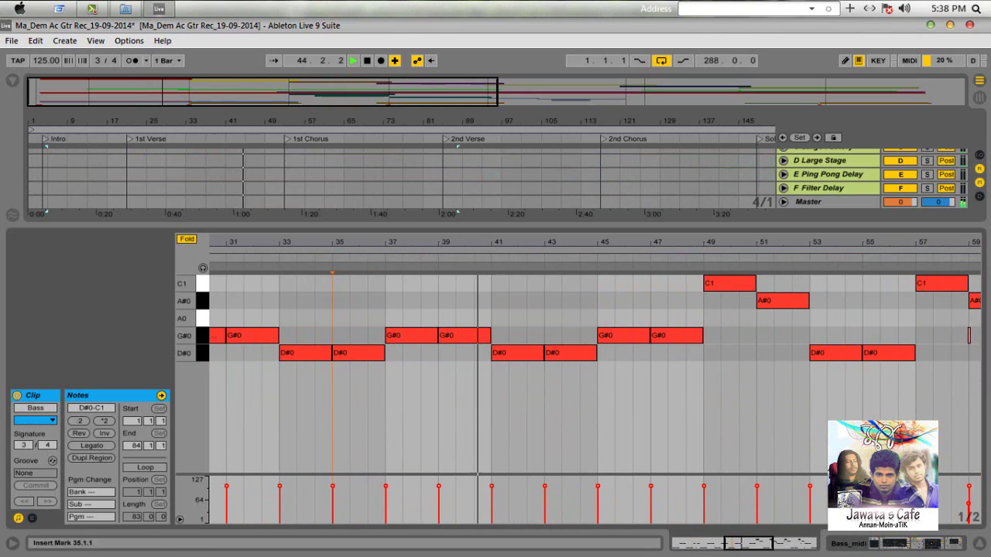
left_click(980, 546)
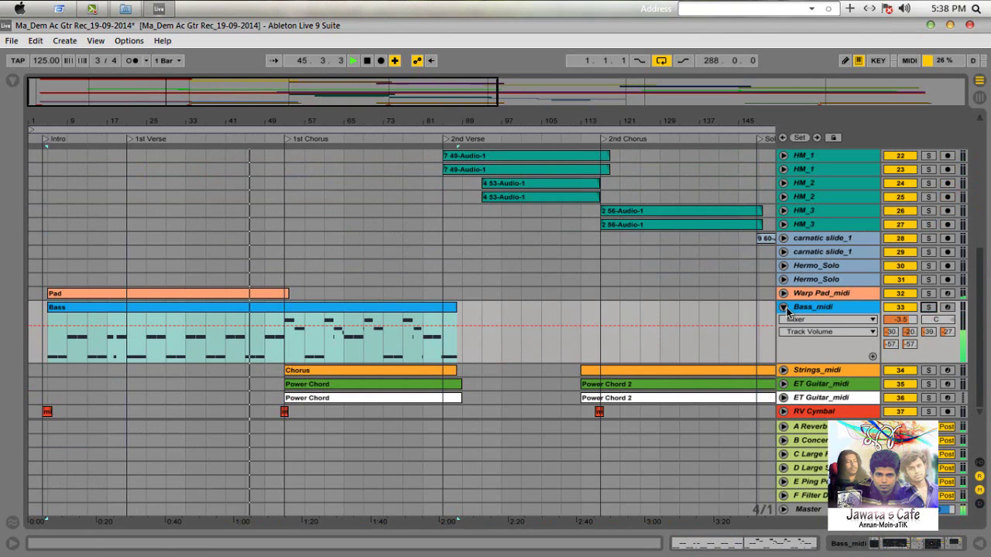
left_click(784, 307)
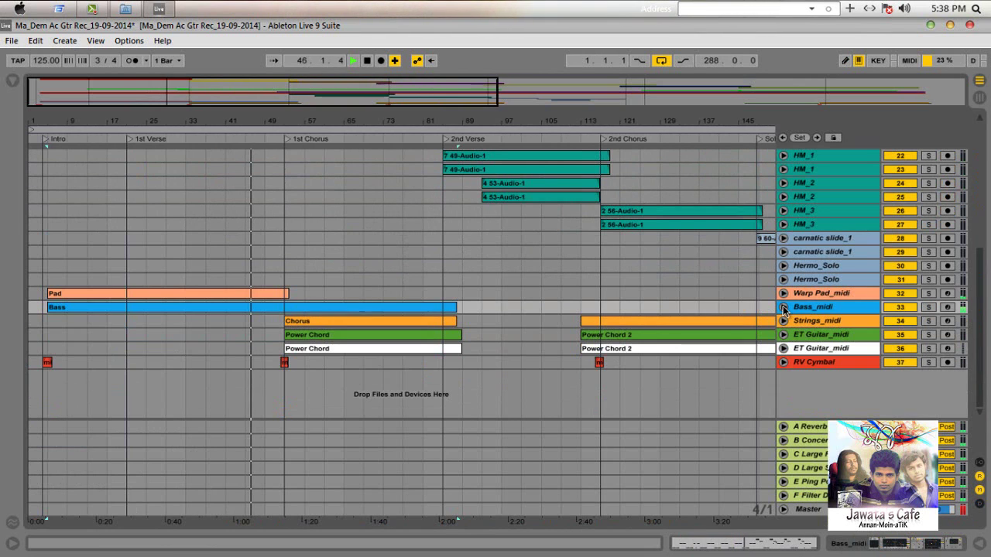
- Open Kontakt 5 on the green ET Guitar_midi track 35 to watch its playback and memory use, and close its window
left_click(839, 337)
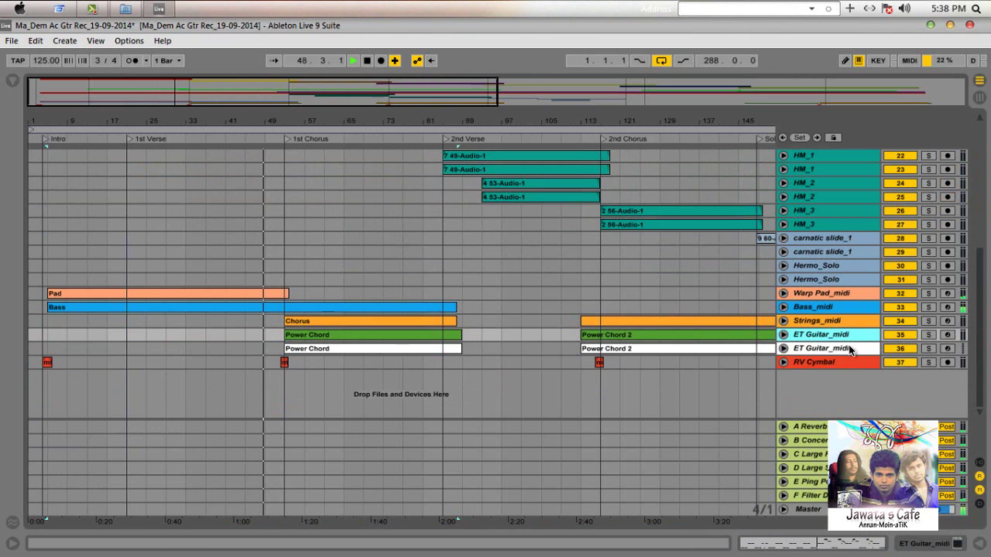
double_click(876, 336)
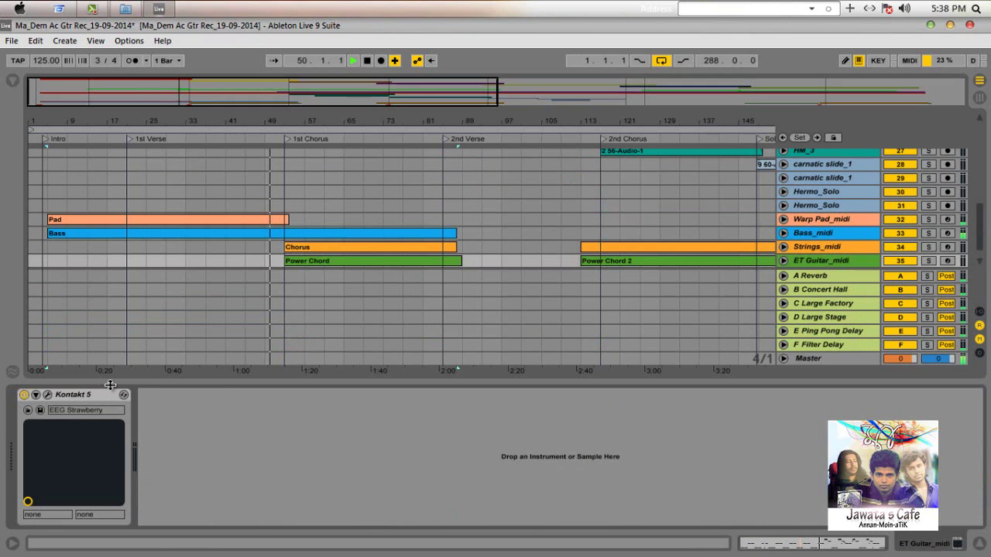
left_click(47, 395)
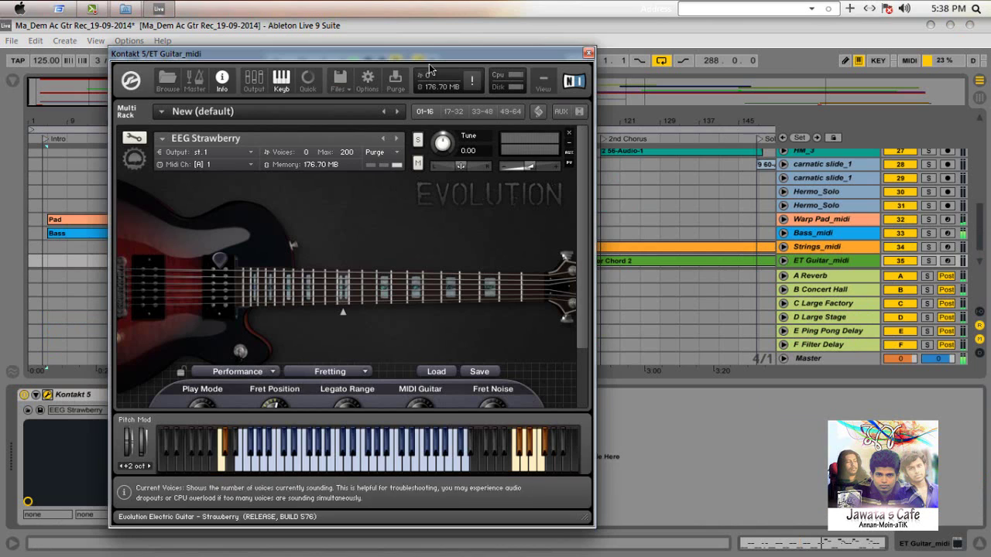
left_click_drag(433, 55, 463, 54)
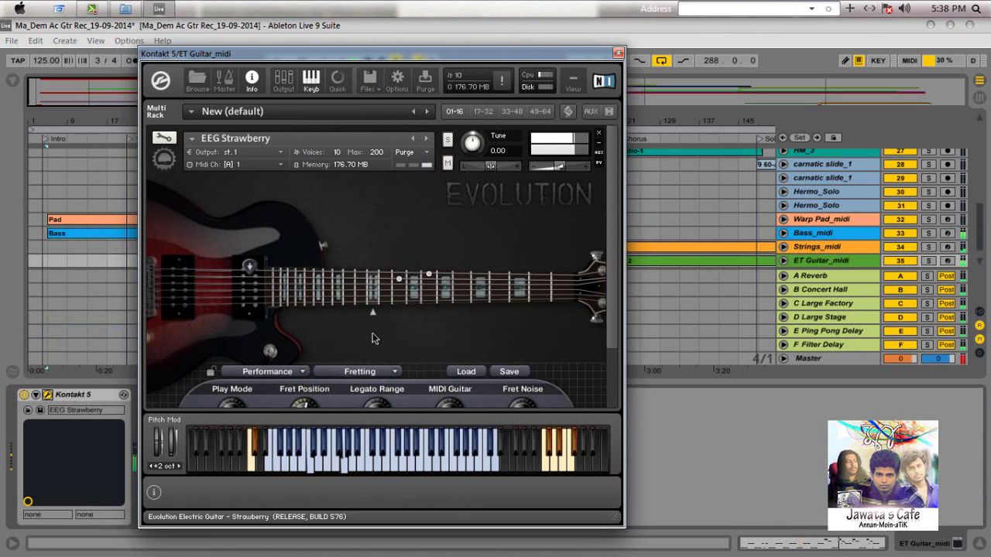
left_click(619, 53)
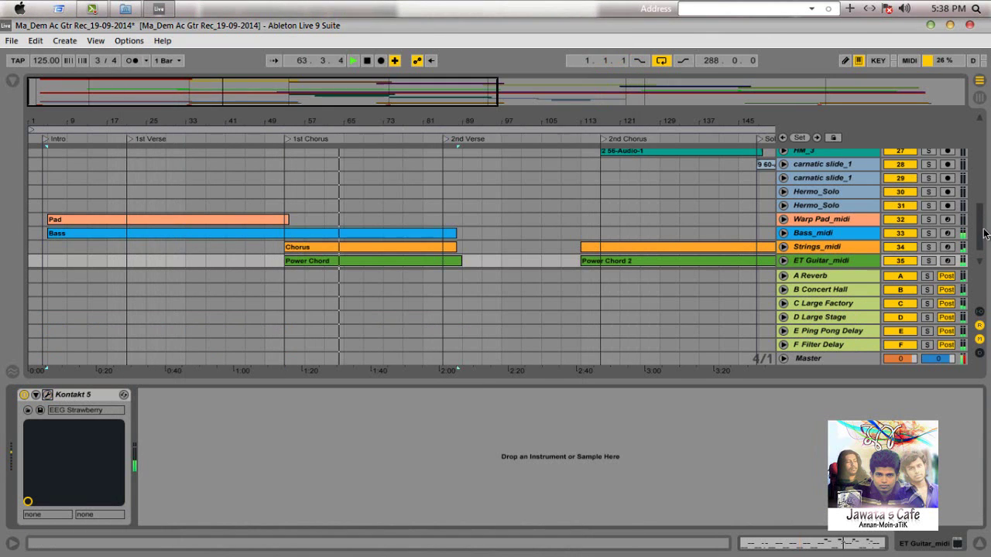
- Examine the MIDI notes of the first Power Chord clip on track 35, and close the clip view
double_click(325, 261)
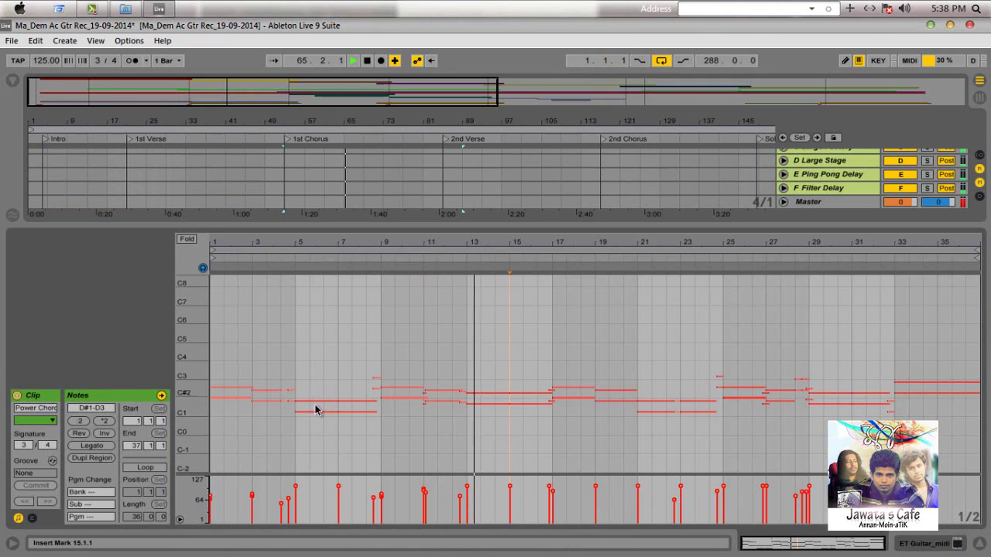
left_click_drag(194, 407, 199, 411)
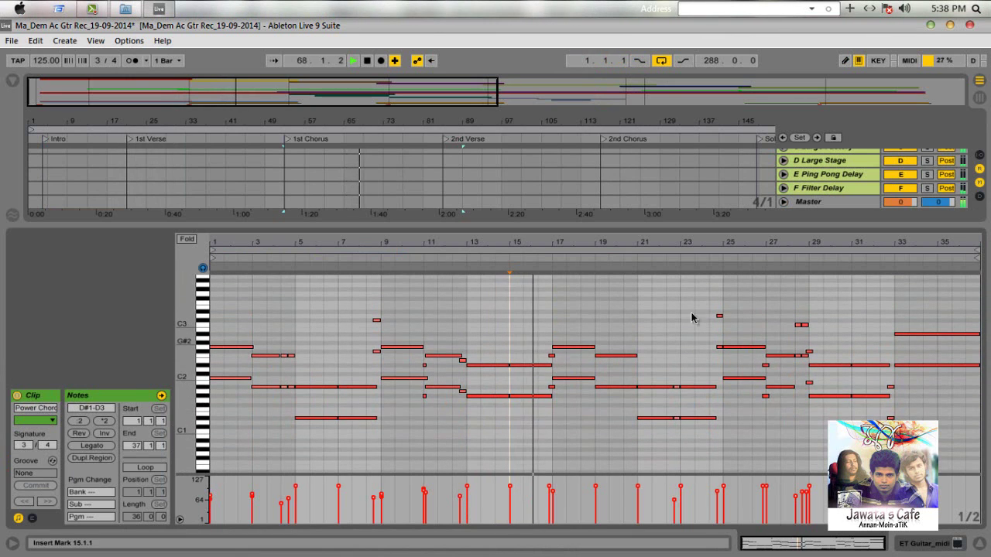
left_click_drag(667, 245, 668, 242)
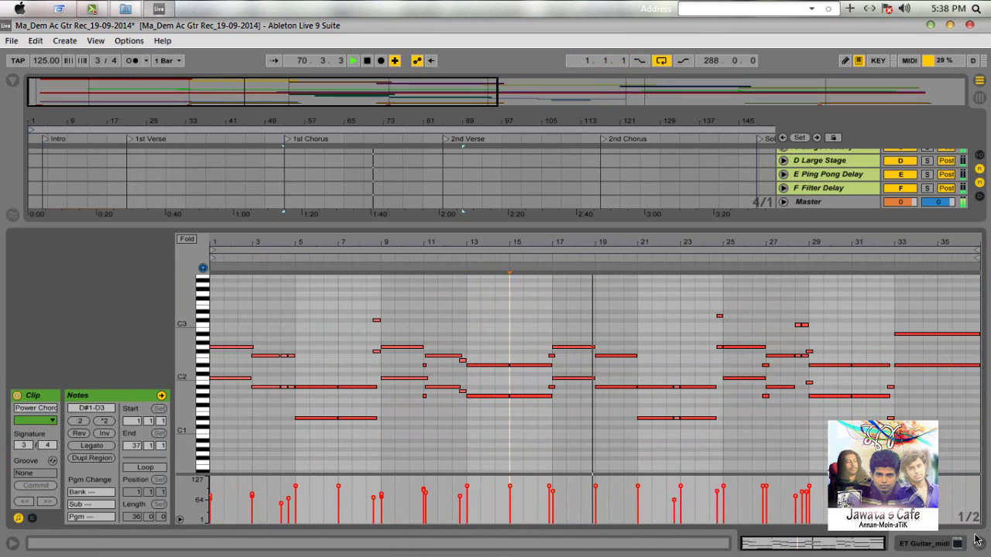
left_click(980, 545)
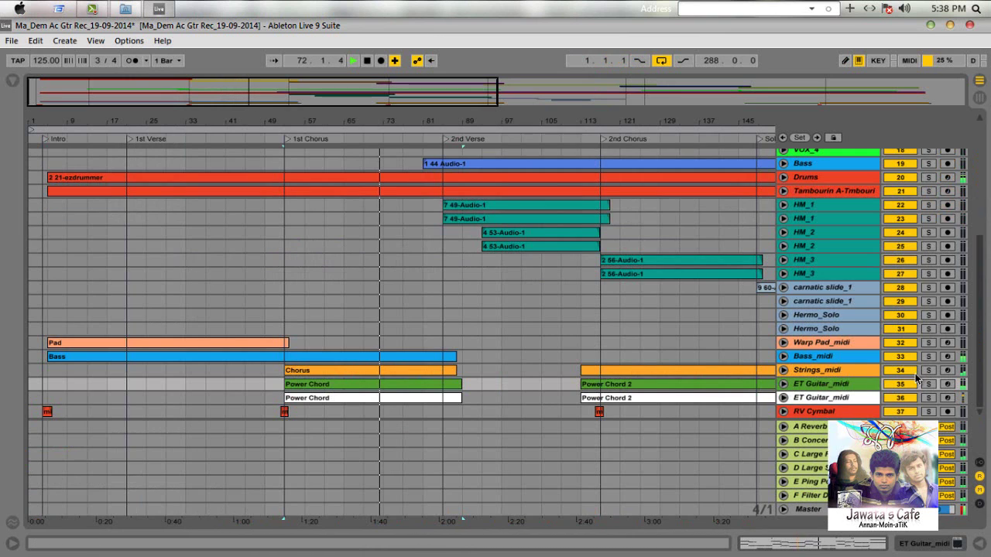
- Solo Strings_midi track 34, examine the MIDI notes of its first Chorus clip, close the clip view, and unsolo and fold the track
left_click(898, 372)
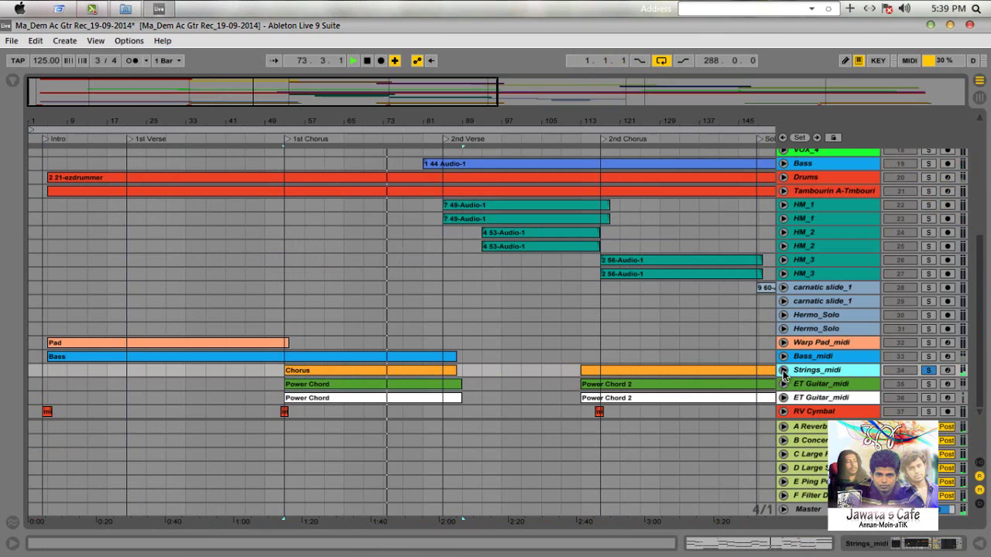
key("Right")
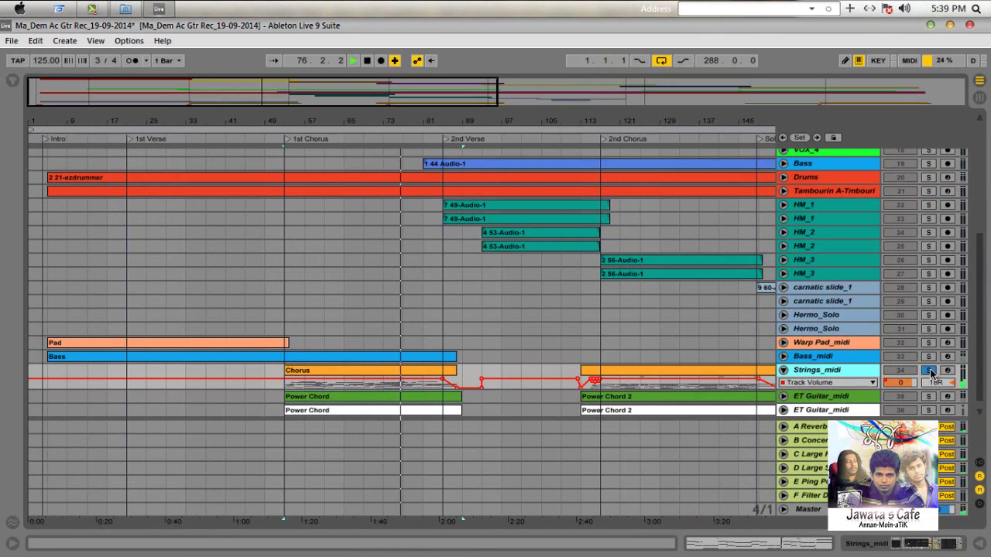
left_click(930, 371)
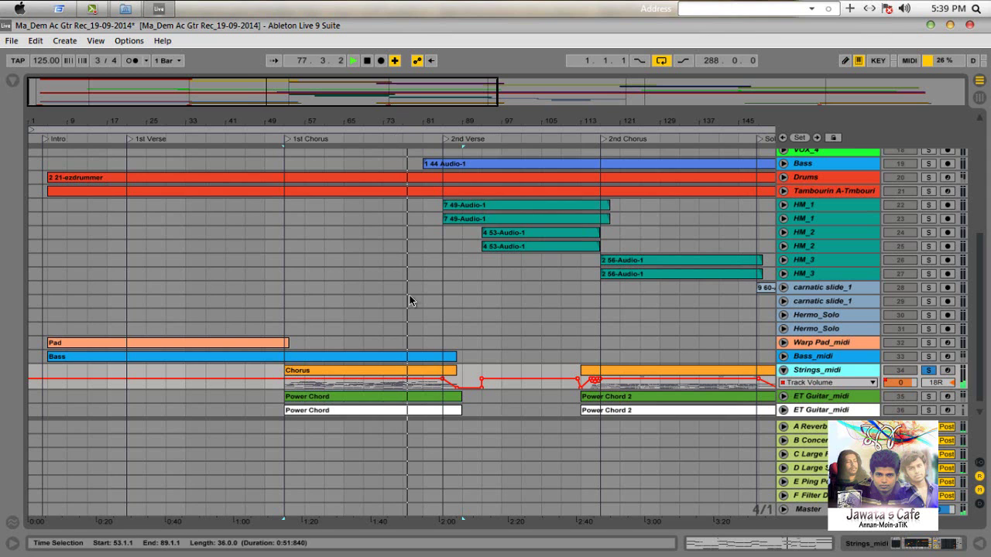
double_click(384, 370)
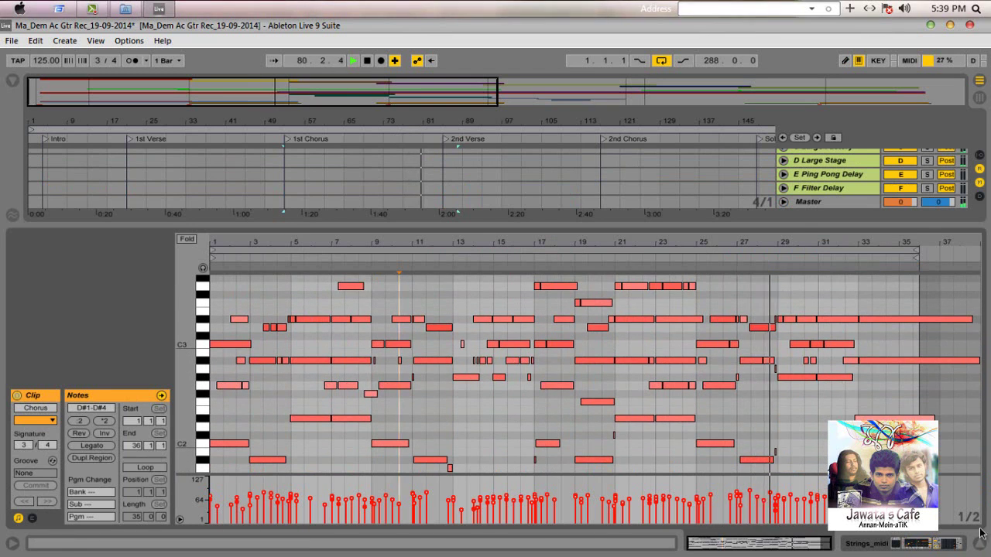
key("ctrl+alt+l")
left_click(936, 359)
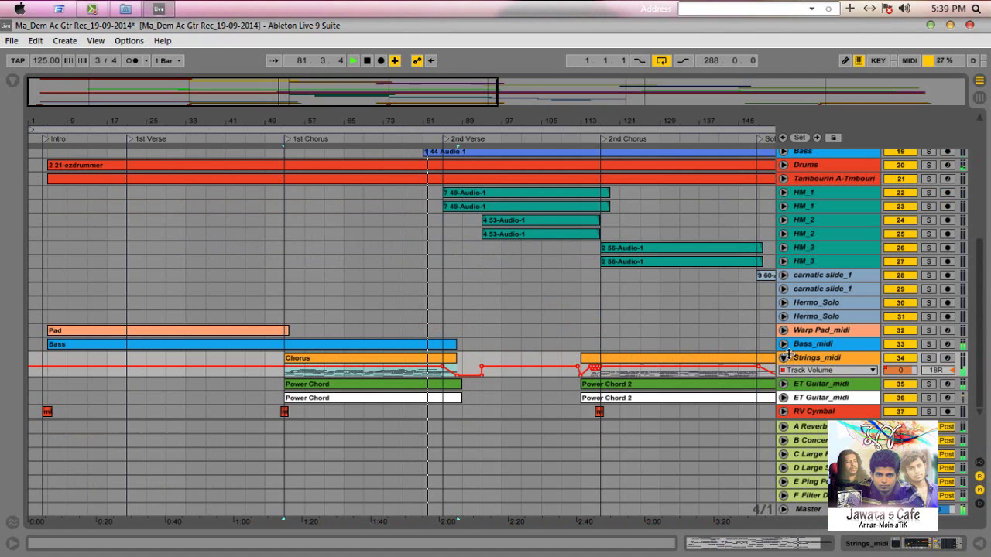
left_click(784, 357)
- Switch from the arrangement to the Session View, and hide the empty clip view and the browser
left_click_drag(687, 117, 686, 111)
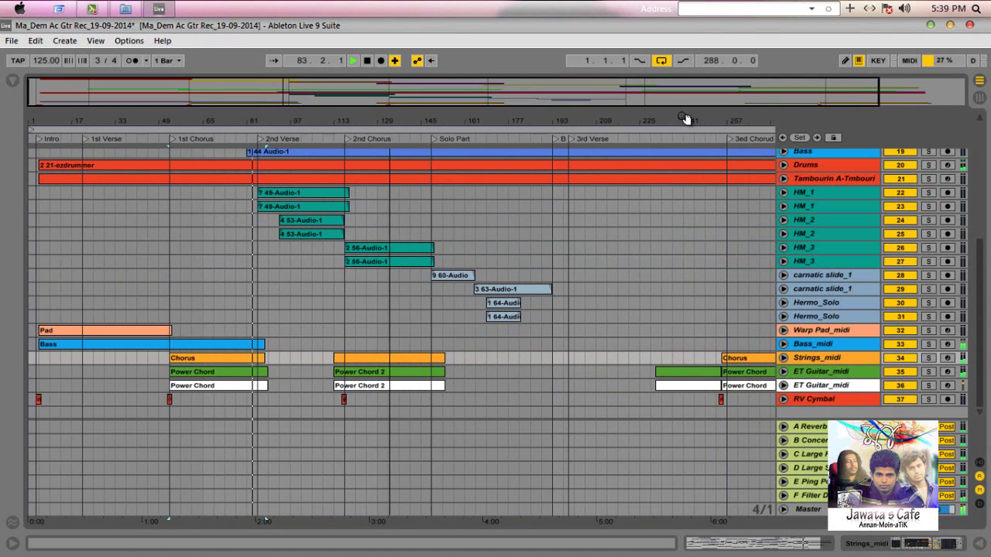
left_click_drag(982, 275, 979, 112)
left_click(979, 98)
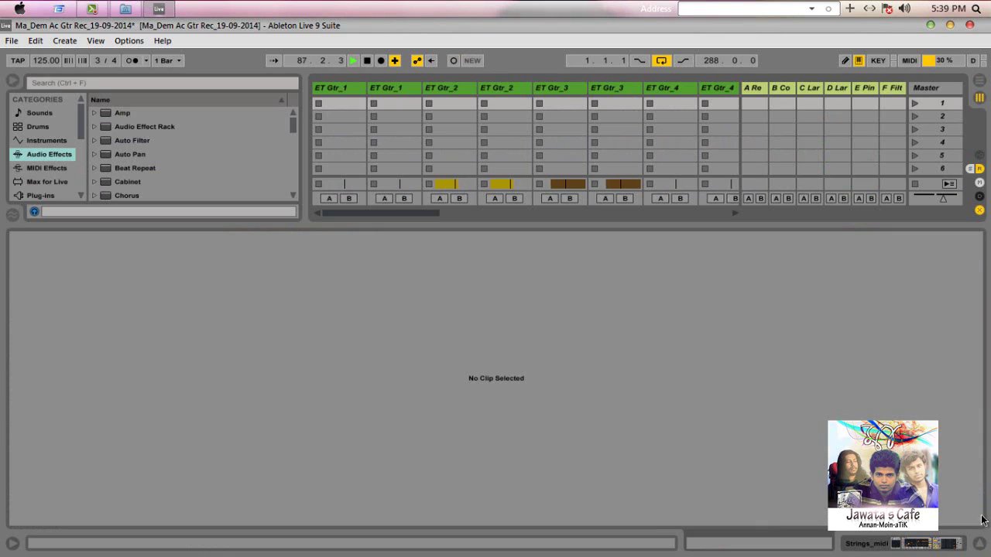
left_click(979, 543)
left_click(12, 83)
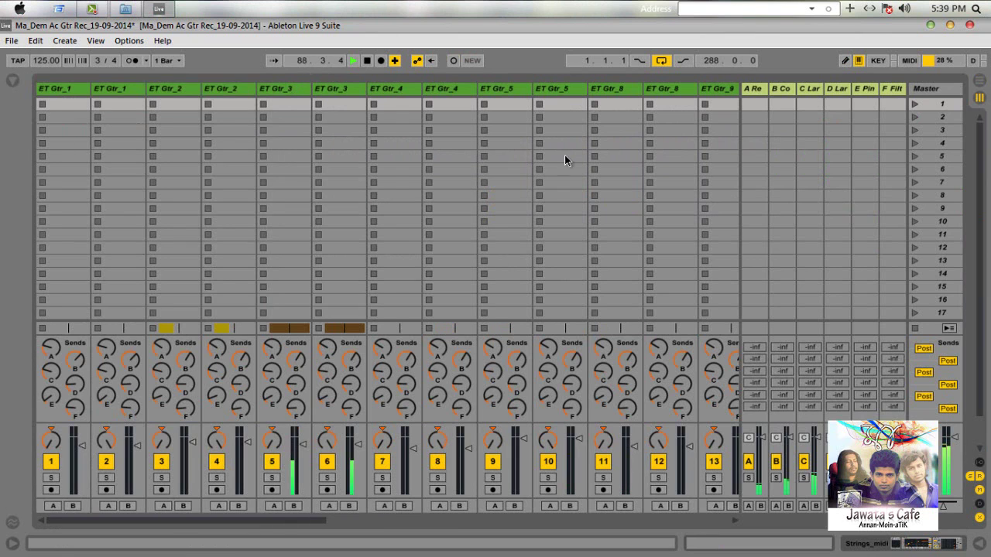
- Solo the two ET Gtr_3 tracks, 5 and 6, one after the other in the mixer
left_click_drag(305, 524, 329, 522)
left_click(188, 478)
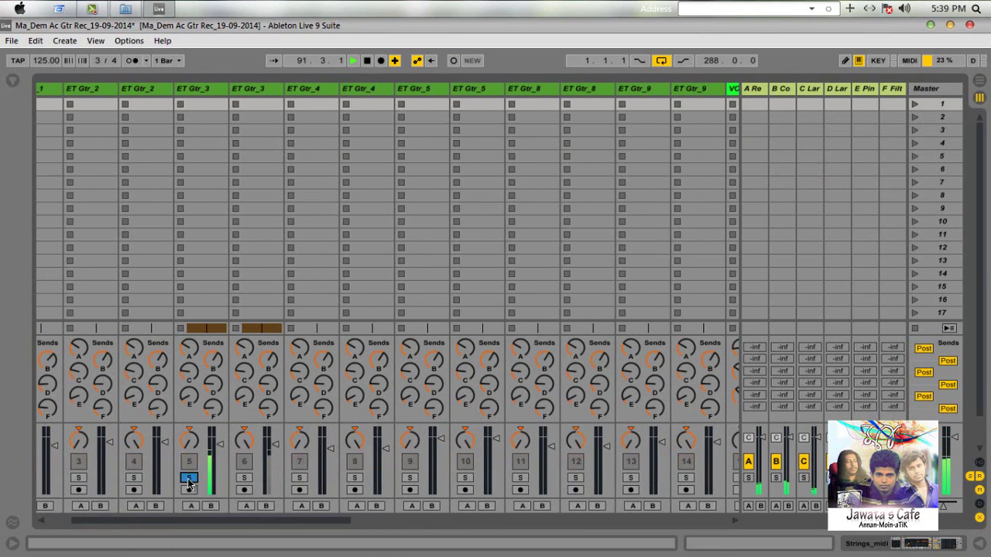
left_click(244, 480)
- Solo VOX_2 track 16, examine the Gate in its vocal processing rack and its IL Parametric EQ 2 curve, and close the plug-in window
left_click_drag(286, 521, 430, 514)
left_click(327, 478)
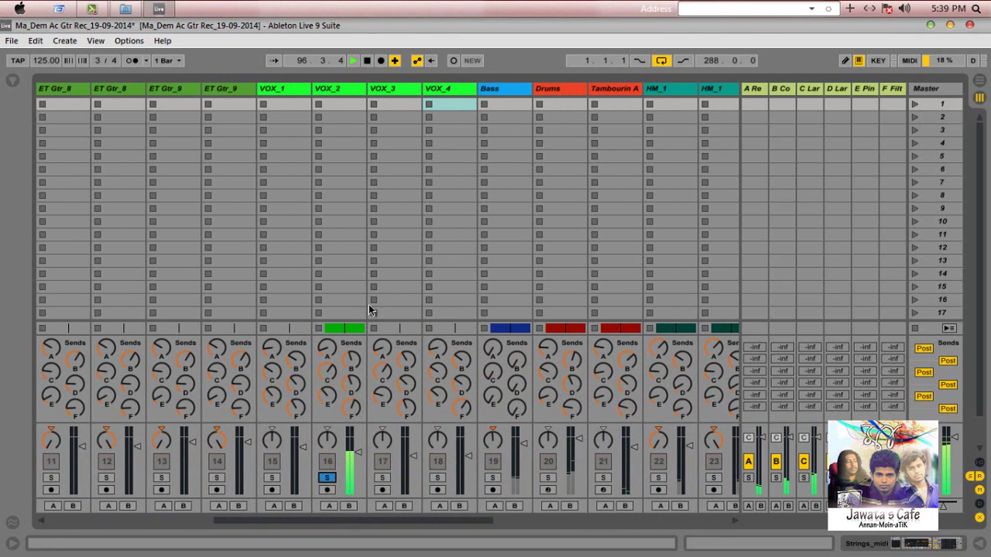
double_click(353, 94)
left_click(78, 436)
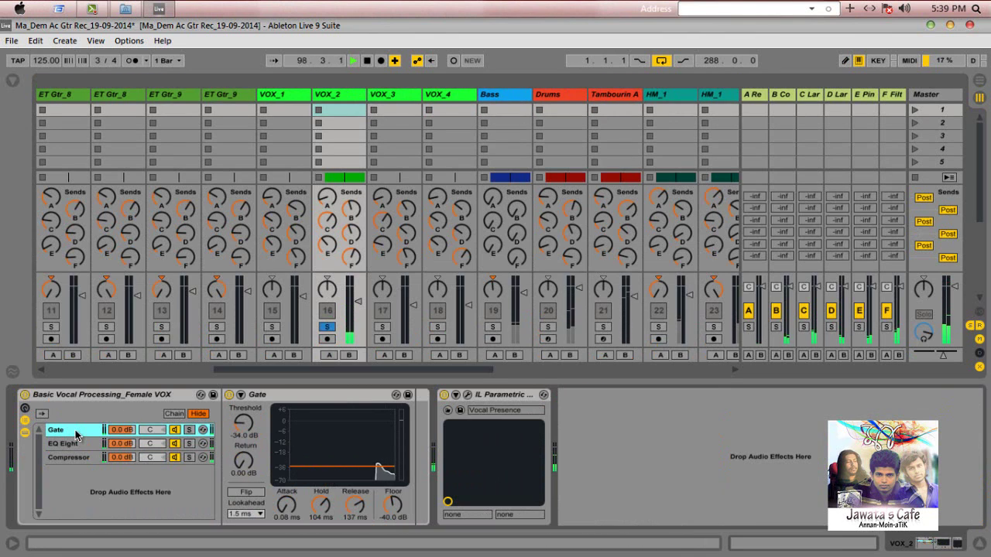
left_click(468, 395)
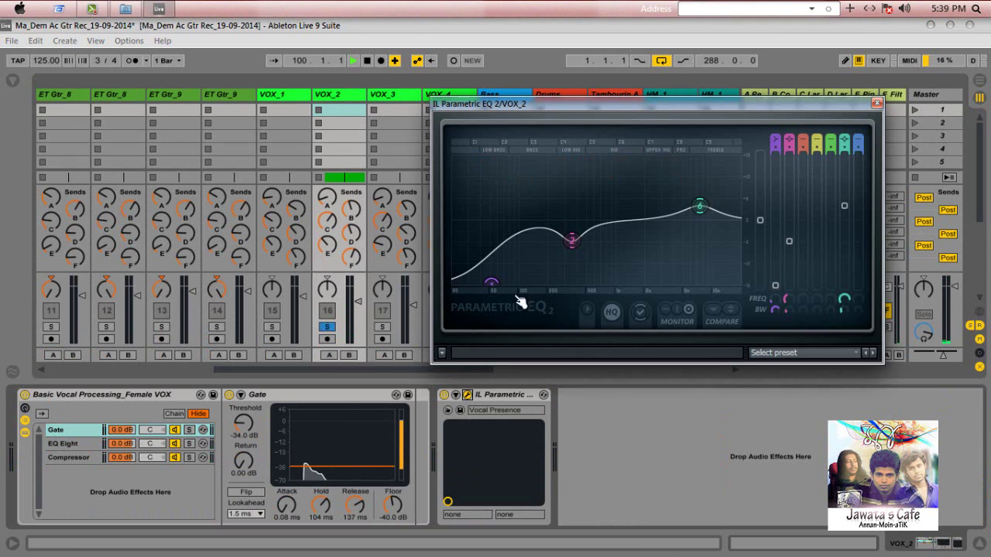
left_click_drag(633, 105, 555, 78)
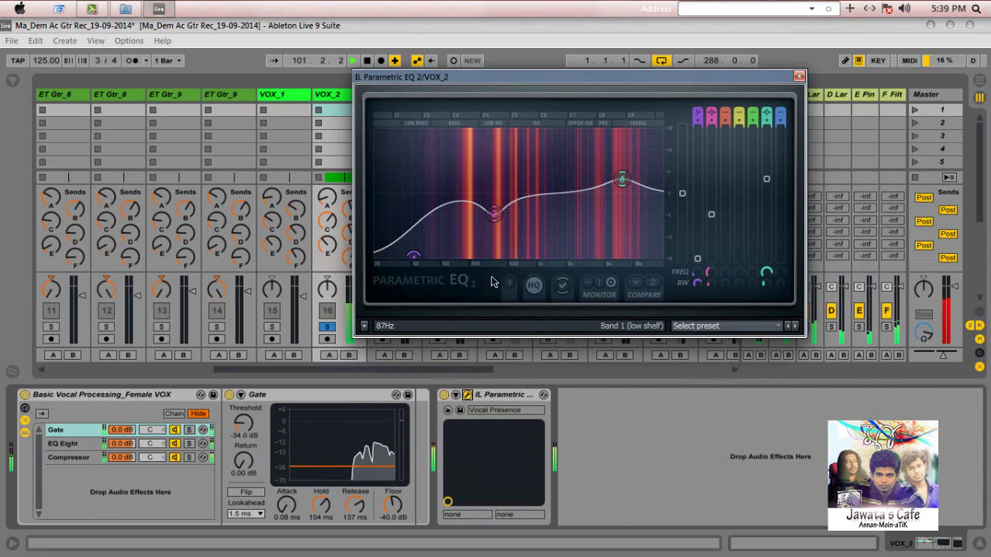
left_click(799, 76)
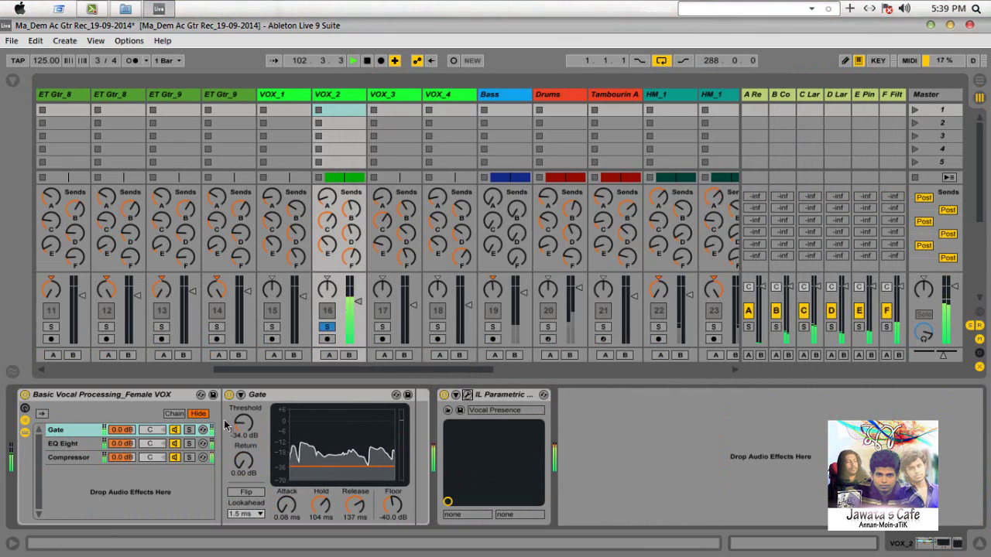
- Examine the EQ Eight and Compressor chains of the VOX_2 vocal processing rack, and unsolo the track
left_click(94, 446)
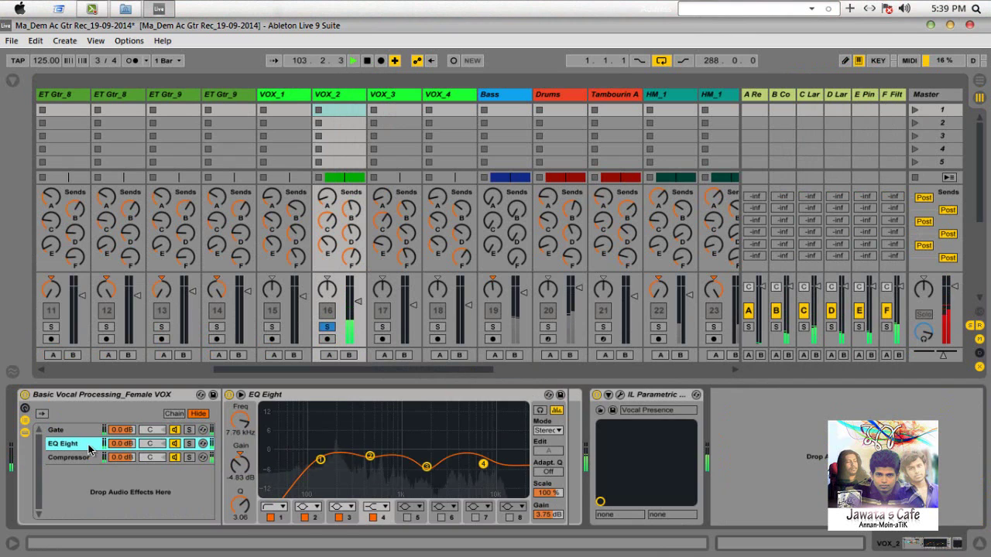
left_click(242, 395)
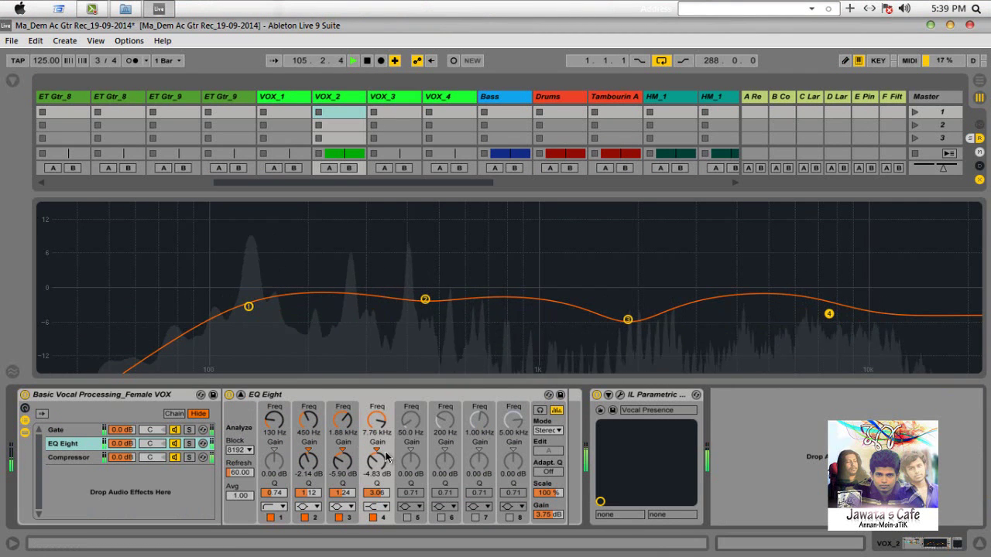
left_click(241, 395)
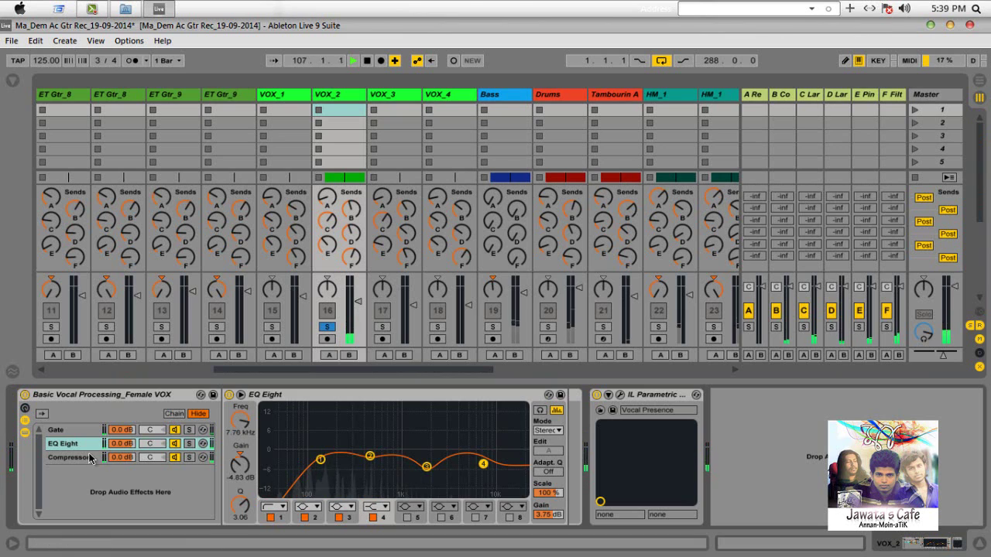
left_click(65, 458)
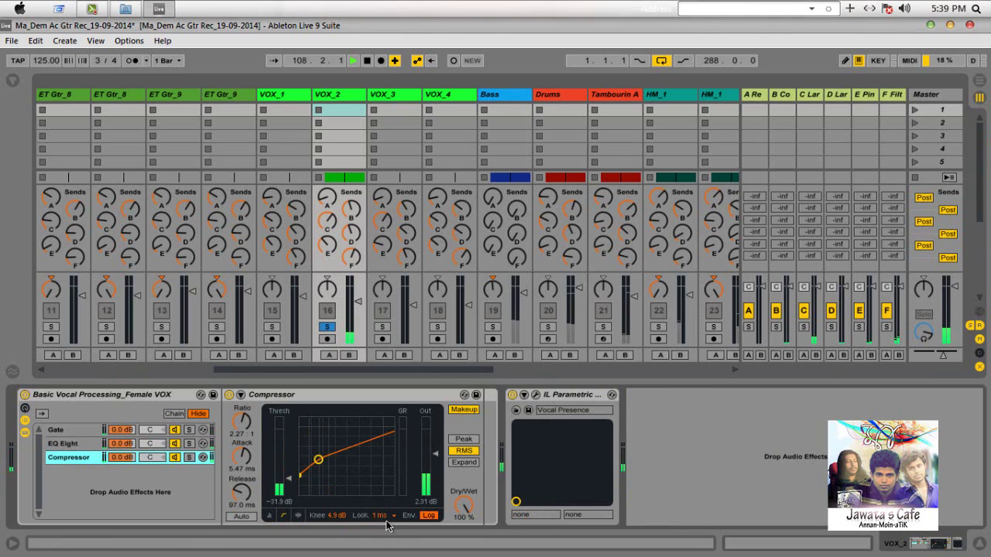
left_click(298, 516)
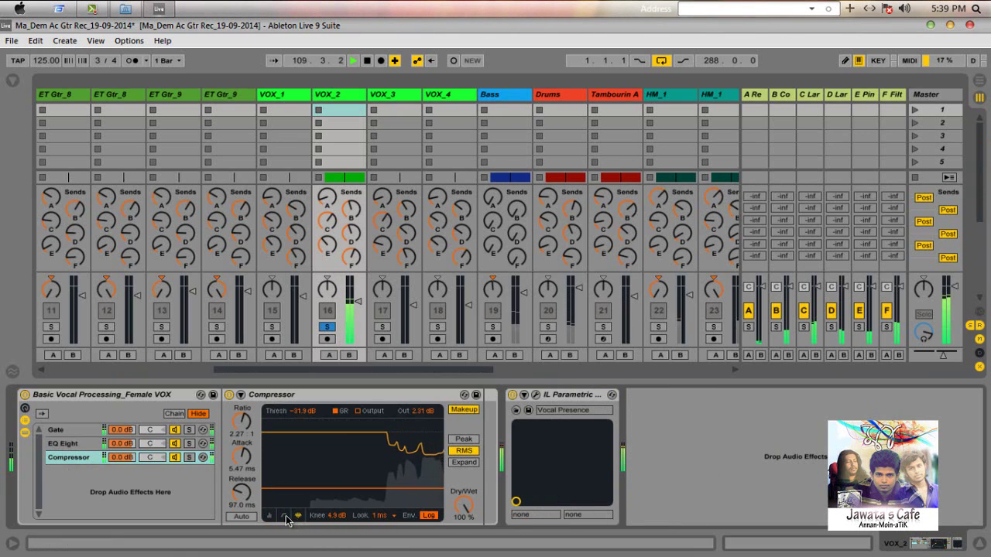
left_click(284, 515)
left_click(332, 328)
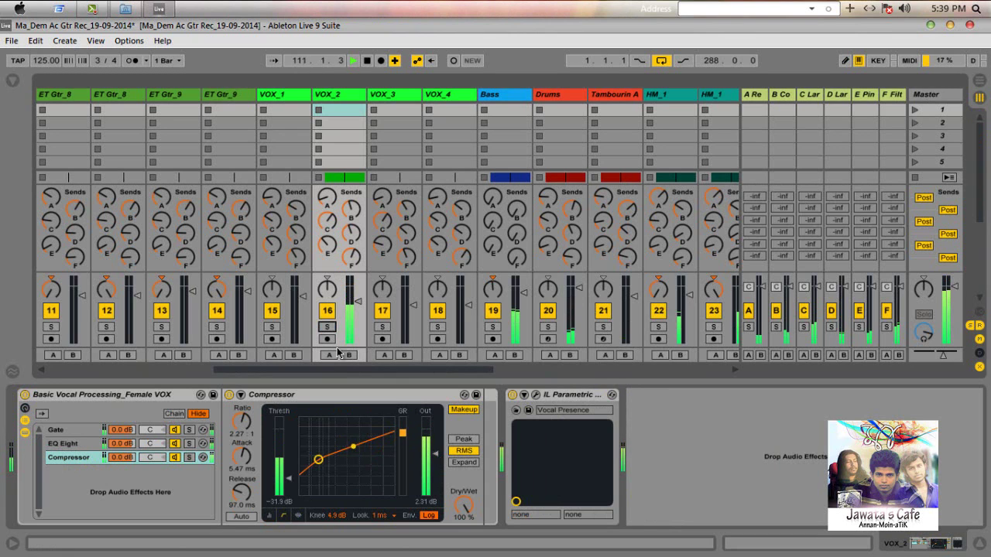
- Solo Bass track 19 and show its chain of devices
left_click_drag(345, 372, 402, 372)
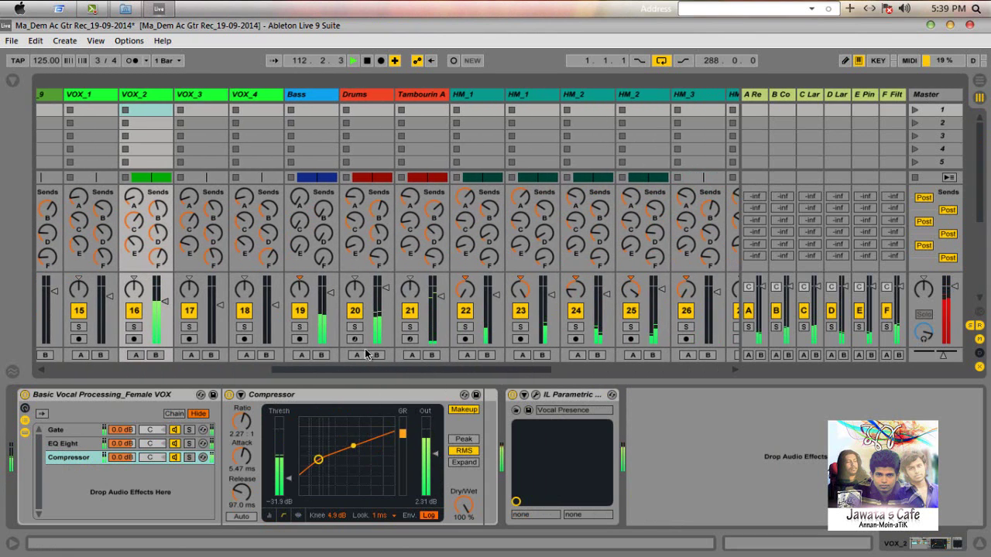
left_click(300, 328)
left_click(316, 104)
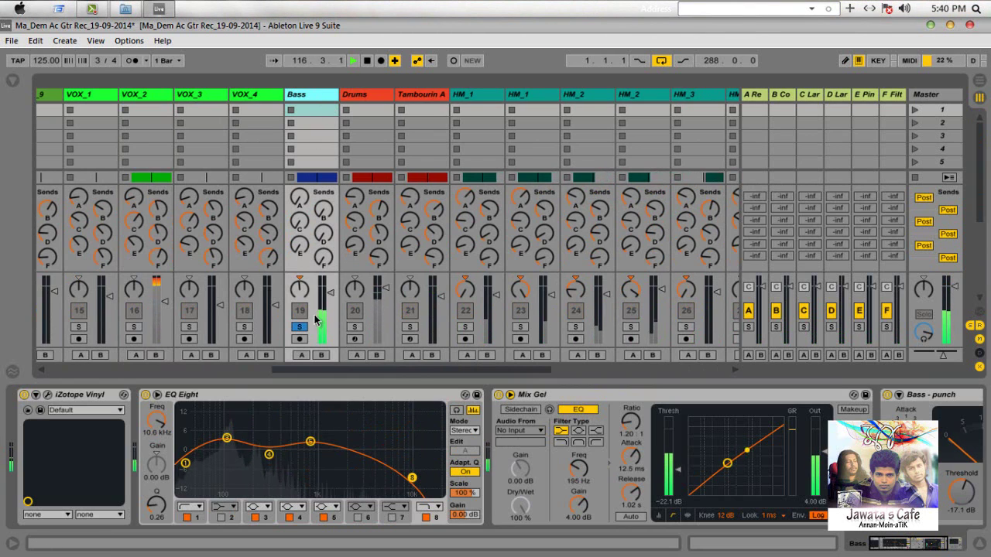
- Try raising the Bass track's sends to the return tracks, and turn them back down to -inf dB
left_click_drag(300, 203, 302, 198)
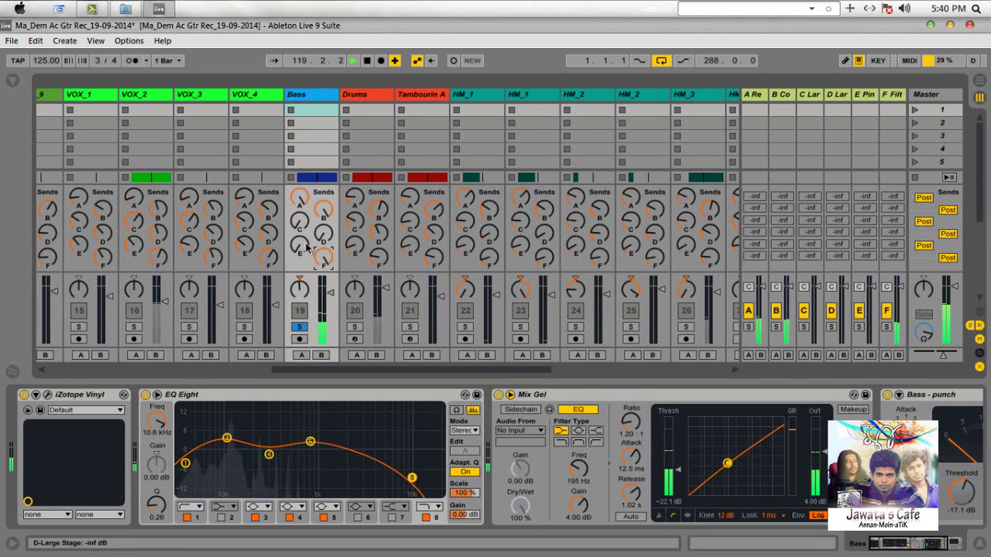
left_click(296, 220)
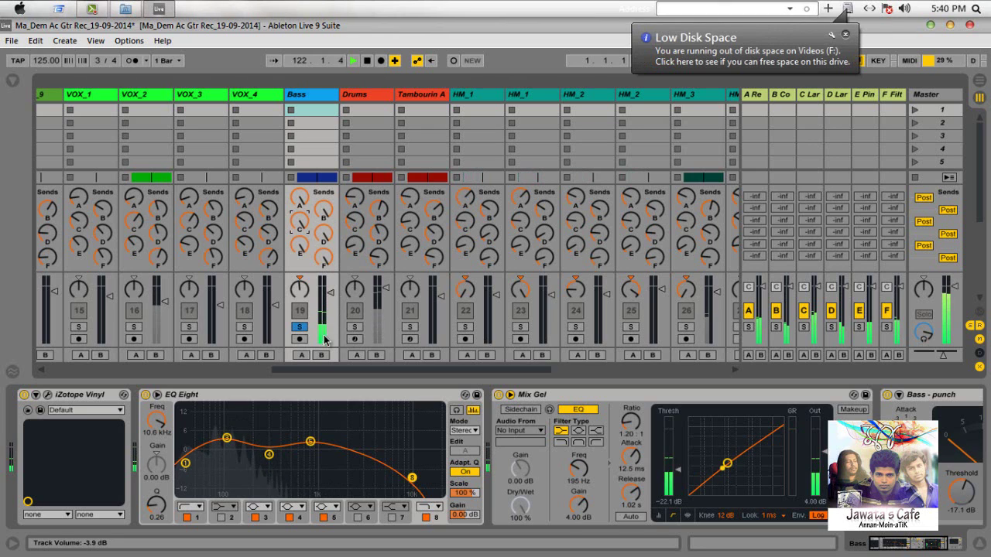
left_click_drag(324, 257, 324, 317)
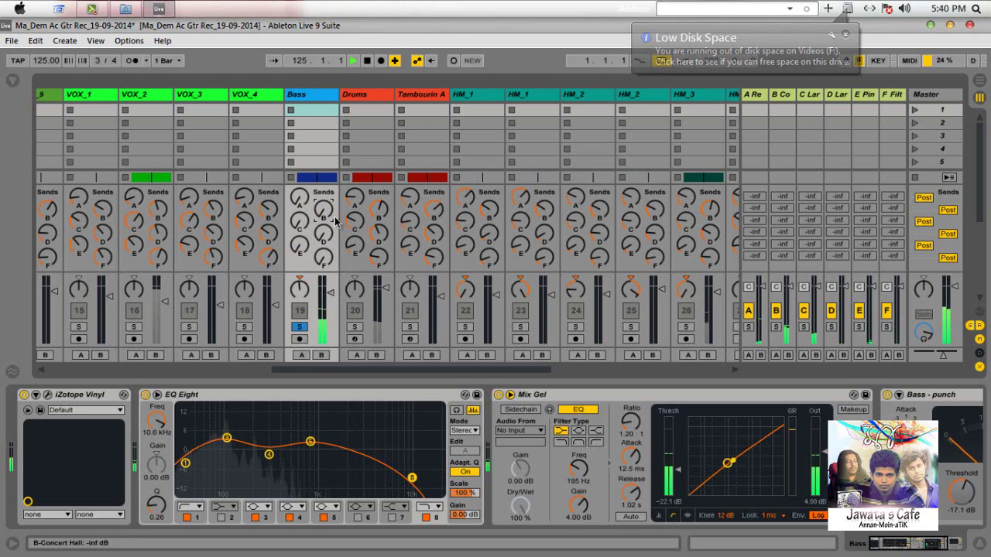
- Solo Drums track 20, inspect its ezdrummer plug-in during playback, unsolo the track, close the plug-in window, and examine the remaining drum effects
left_click(385, 109)
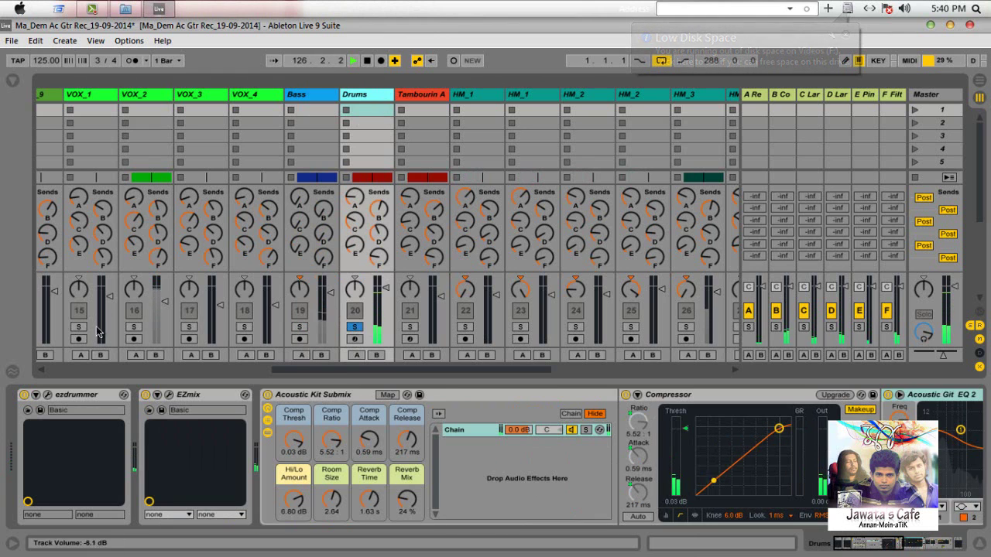
left_click(48, 396)
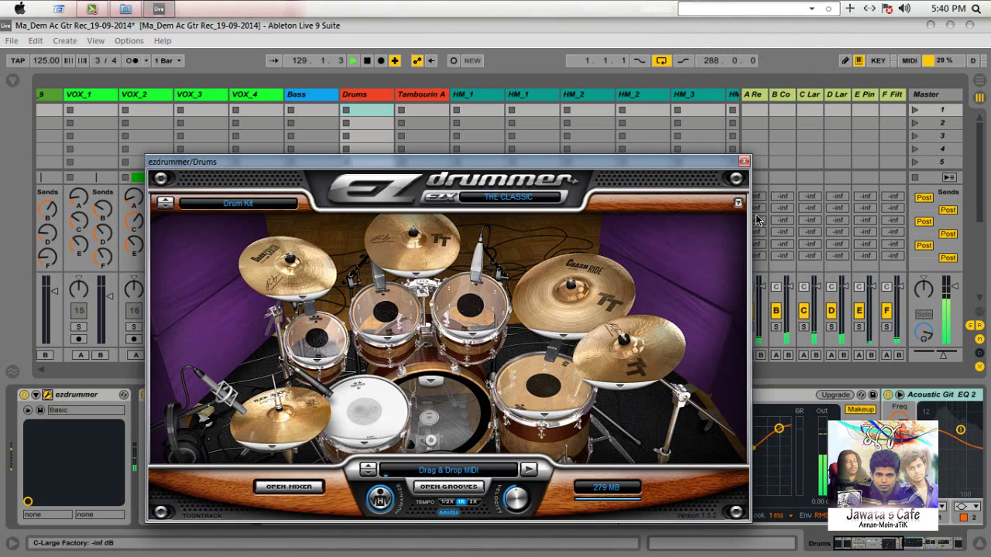
left_click_drag(433, 161, 538, 134)
left_click_drag(780, 135, 895, 109)
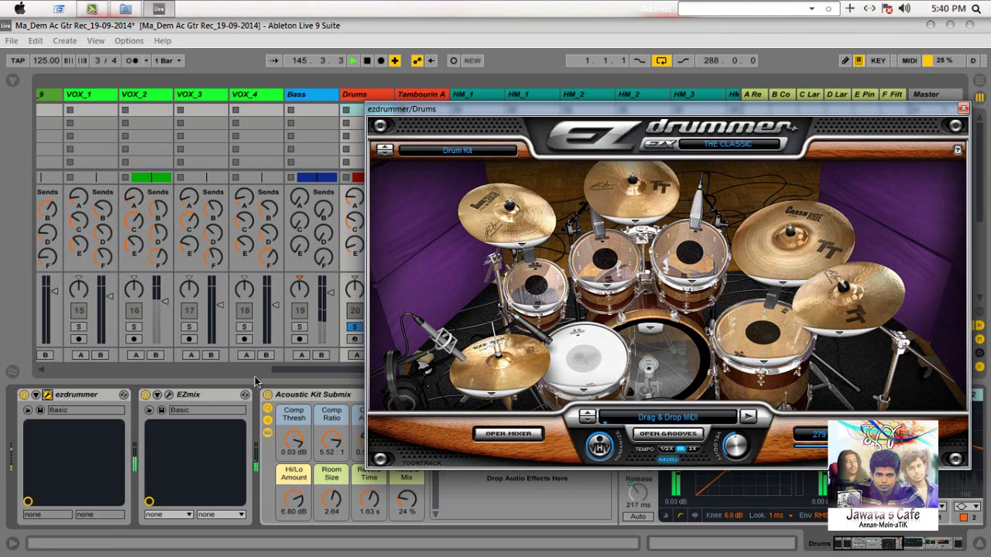
left_click(924, 160)
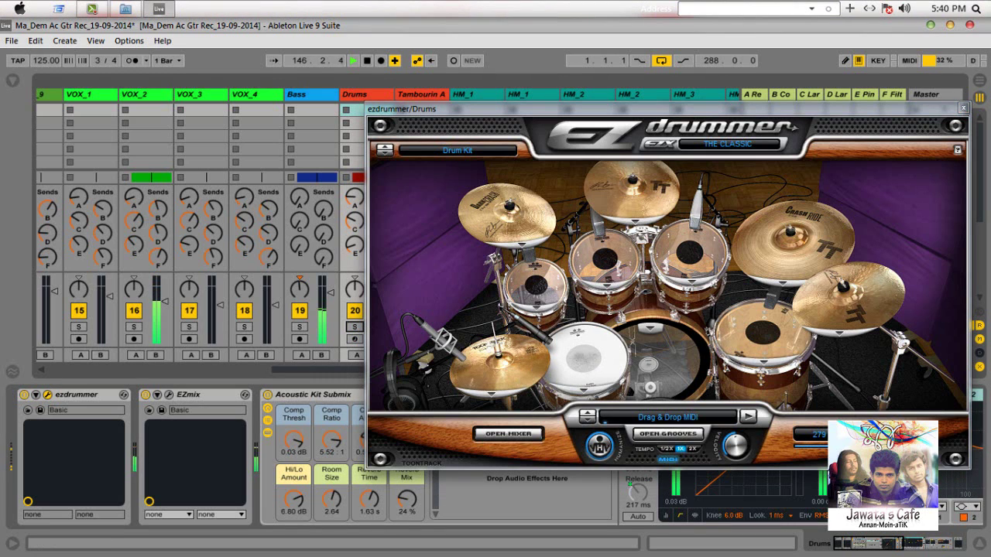
left_click(963, 107)
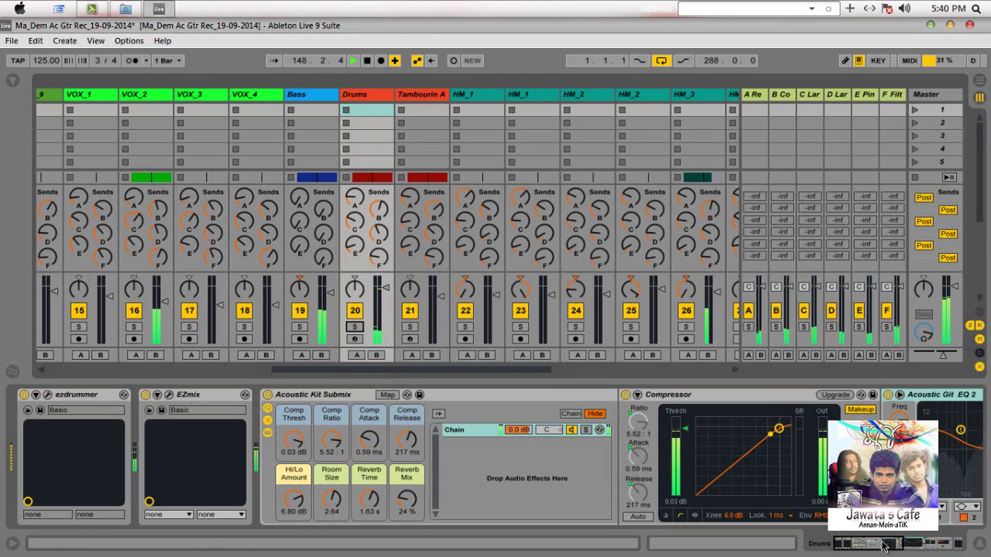
scroll(805, 462, "right", 5)
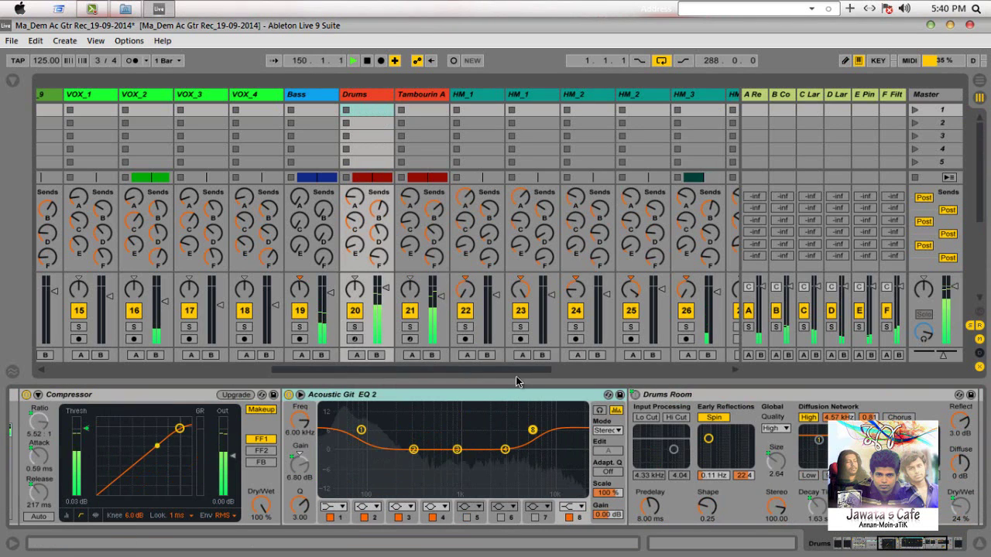
- Solo carnatic slide track 28 and examine the Gate, EQ Eight and Compressor chains of its vocal processing rack
scroll(387, 352, "right", 10)
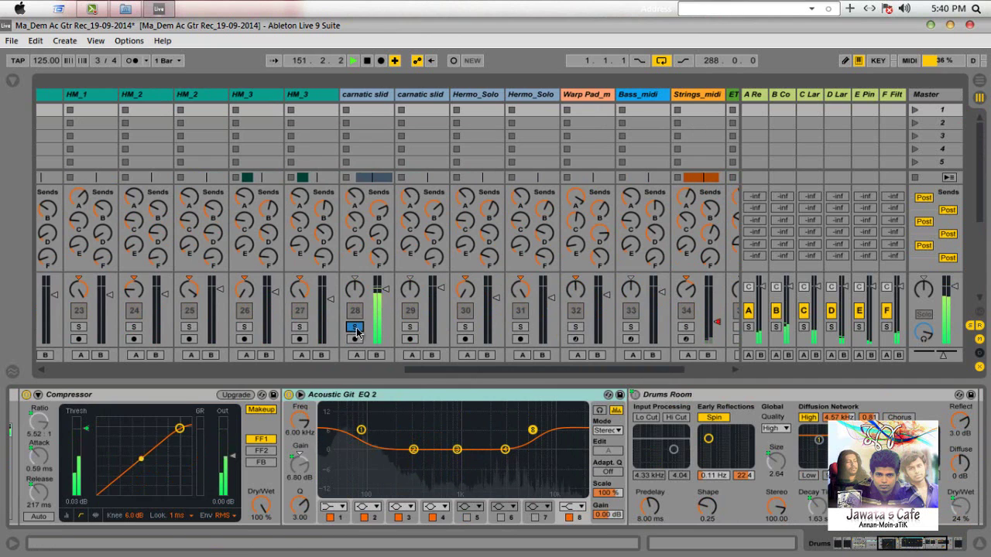
left_click(355, 327)
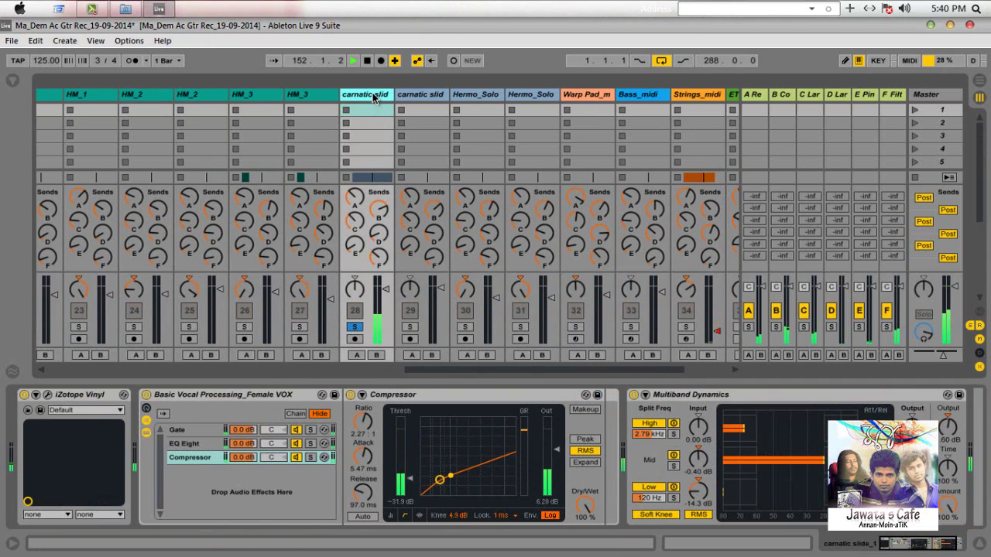
left_click(183, 431)
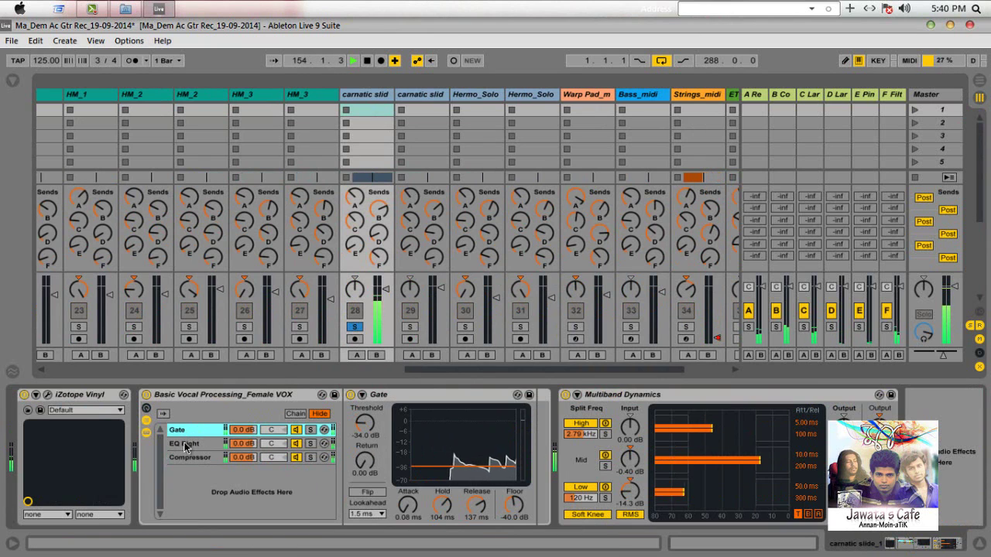
left_click(187, 445)
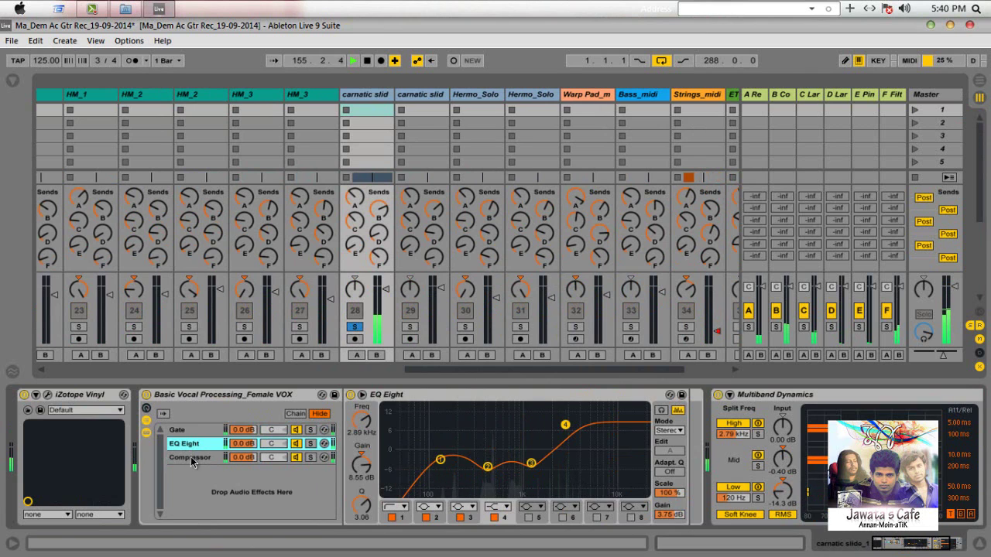
left_click(188, 457)
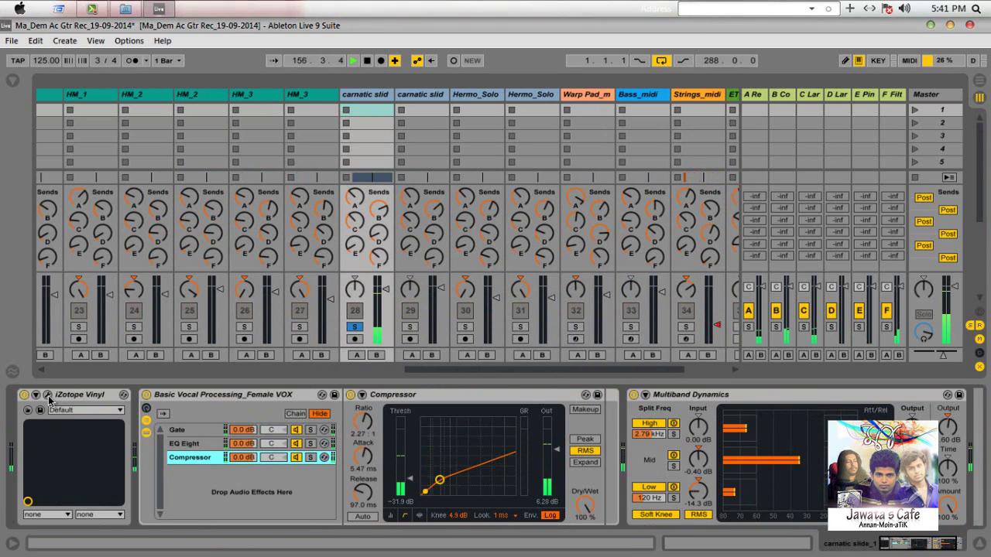
- Inspect the iZotope Vinyl plug-in on carnatic slide track 28, close its window, and unsolo the track
left_click(47, 395)
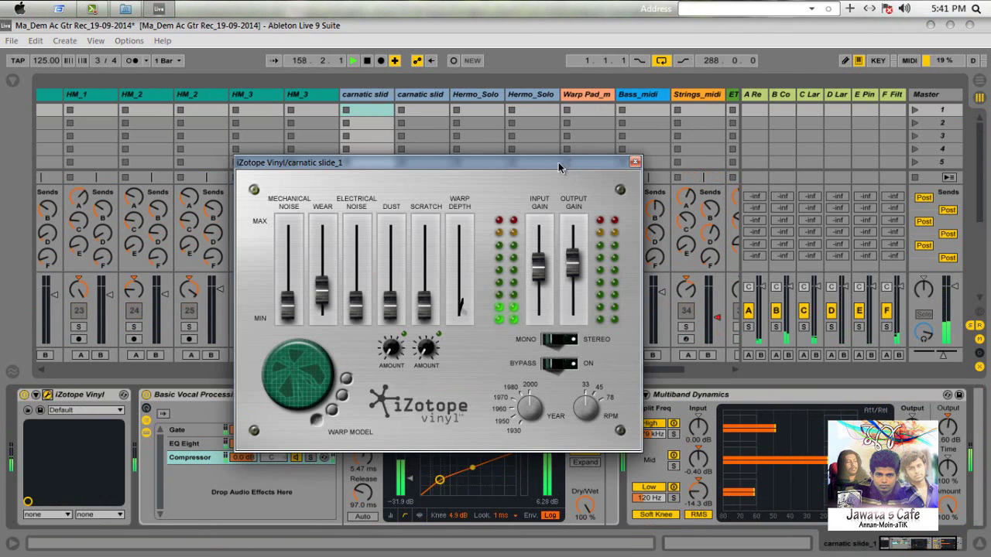
left_click_drag(573, 163, 560, 188)
left_click(555, 188)
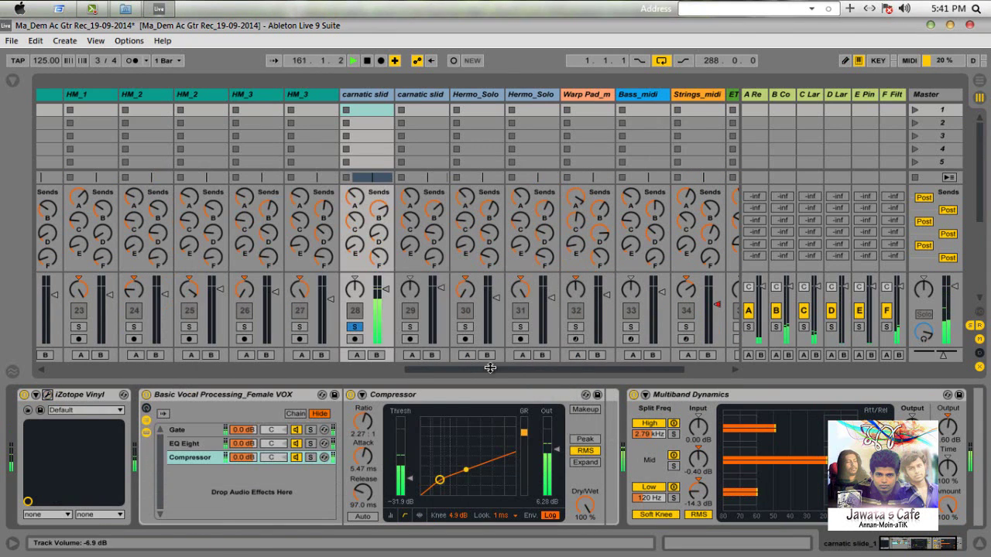
left_click_drag(427, 370, 475, 371)
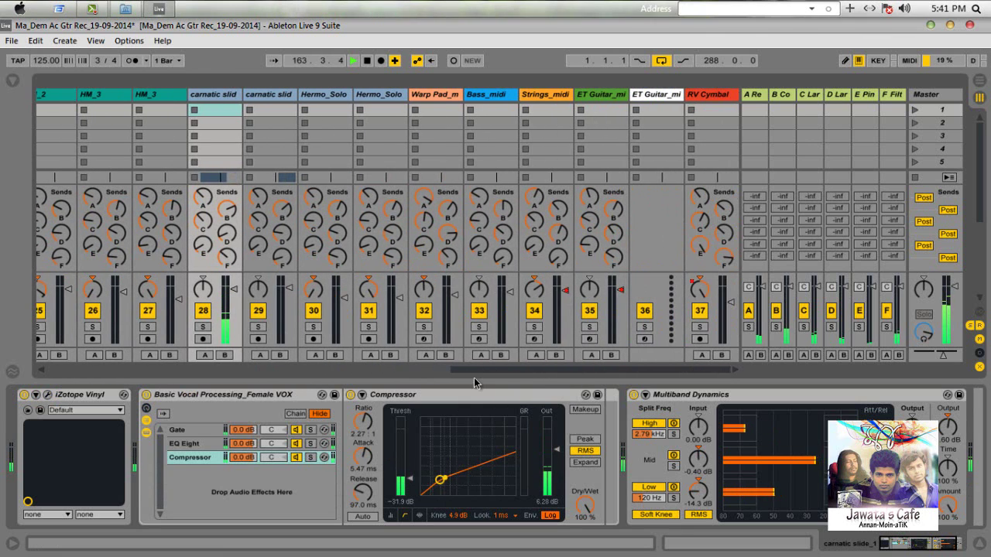
- Listen to carnatic slide track 29 in solo, unsolo it, and show its device chain
left_click(258, 327)
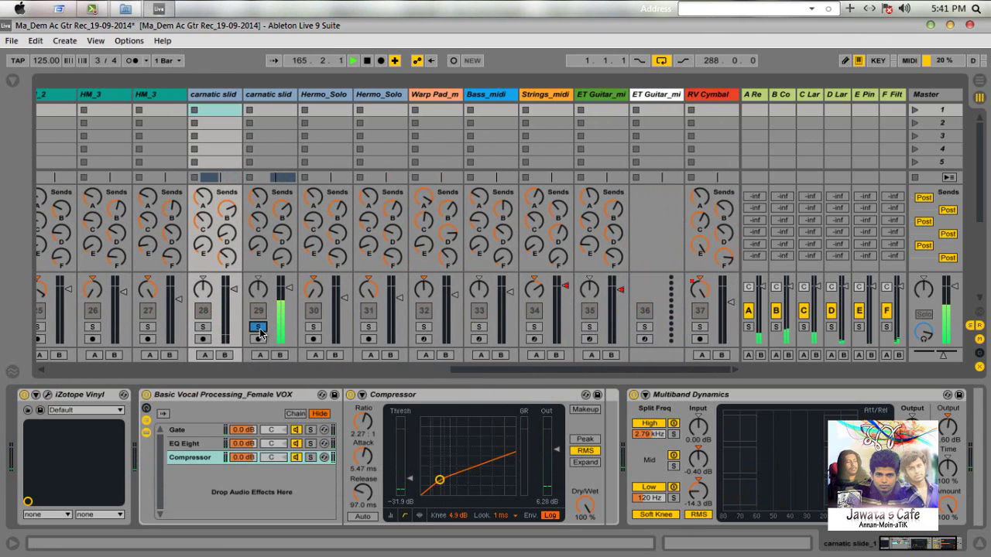
left_click(259, 328)
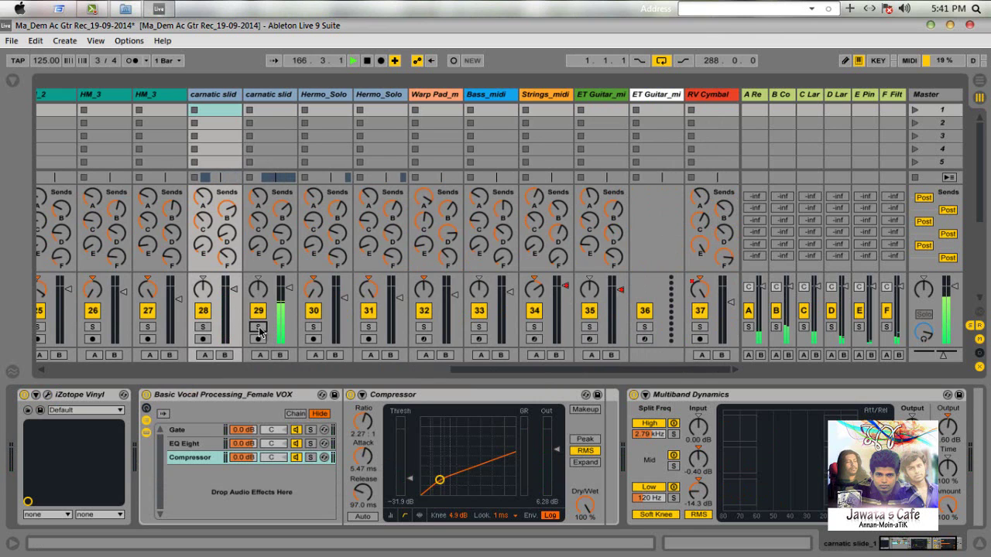
left_click(259, 327)
left_click(271, 118)
left_click(259, 327)
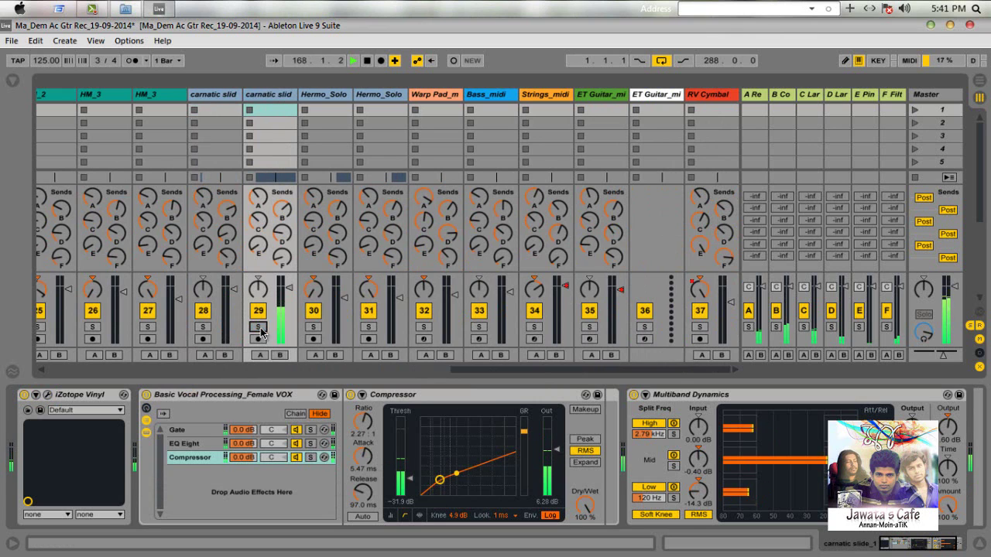
left_click_drag(216, 100, 271, 99)
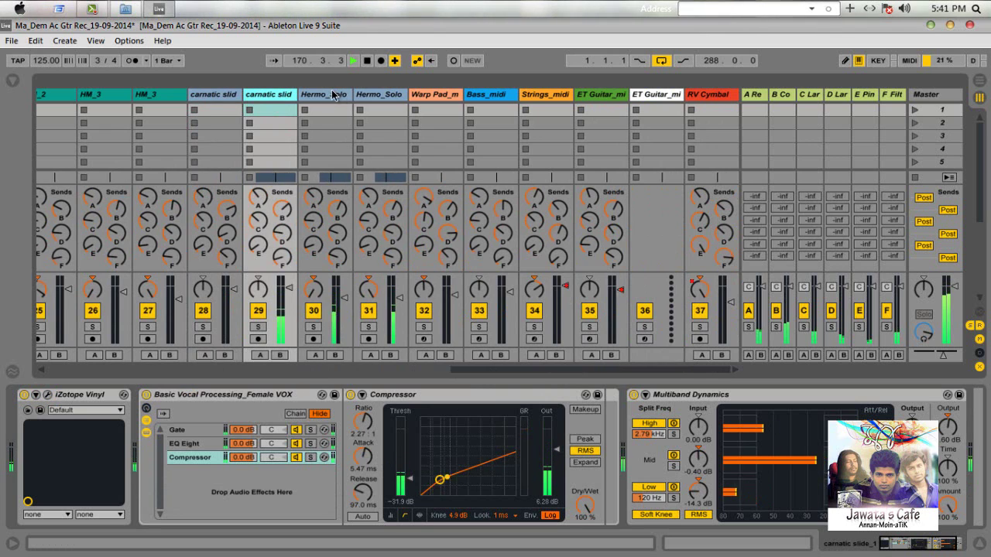
- Solo Hermo_Solo tracks 30 and 31 one after the other, and unsolo them
left_click(317, 232)
left_click(314, 327)
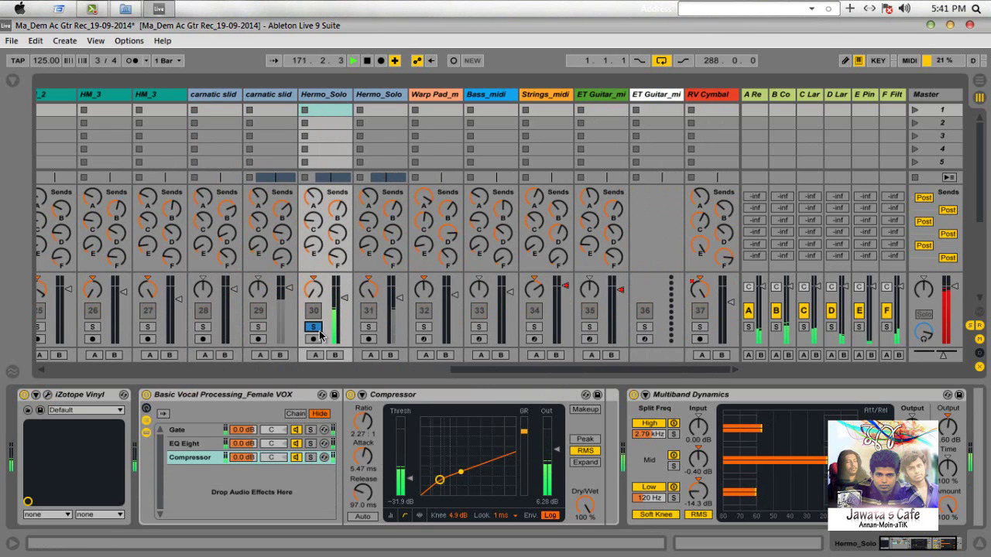
left_click(370, 327)
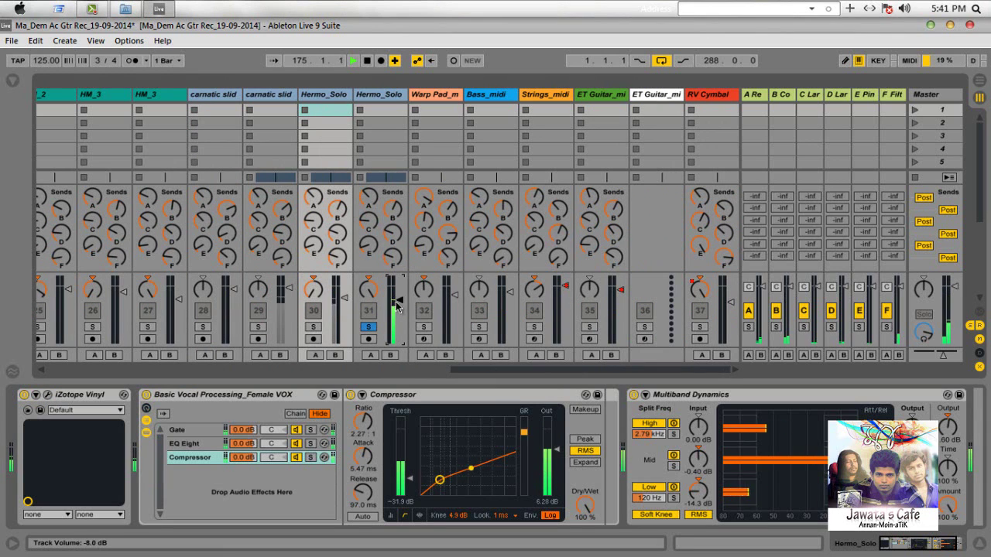
left_click(370, 327)
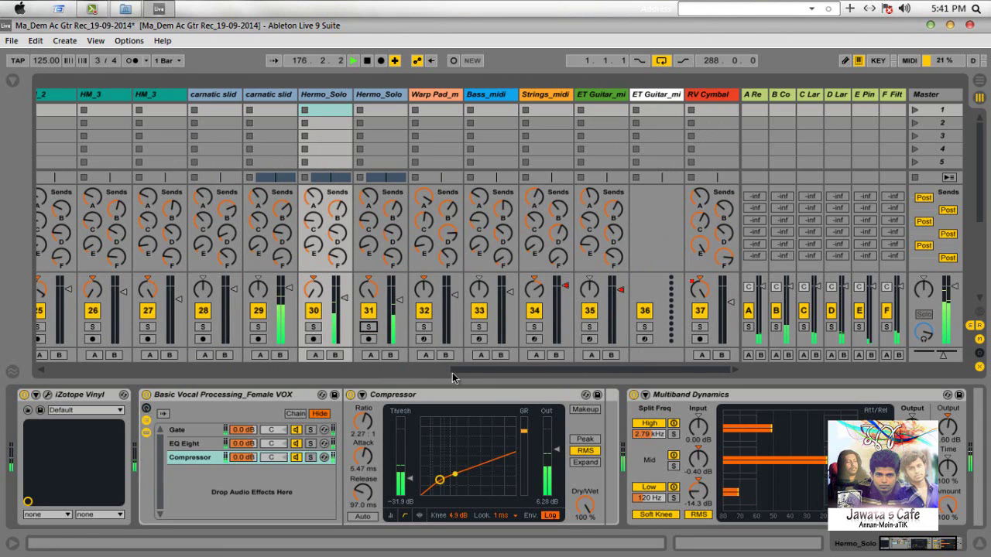
- Switch to the Arrangement View and make it follow the playback position
left_click(980, 82)
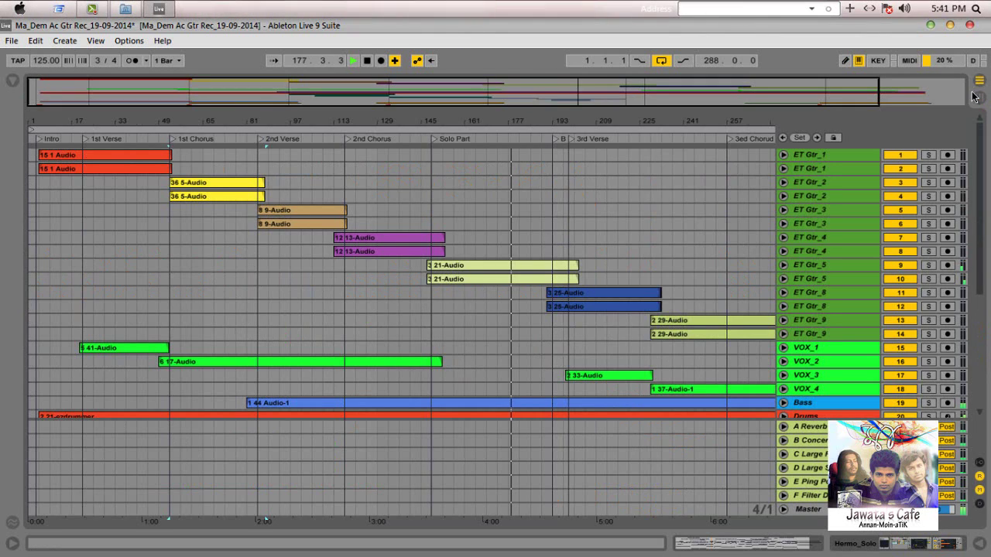
left_click(980, 101)
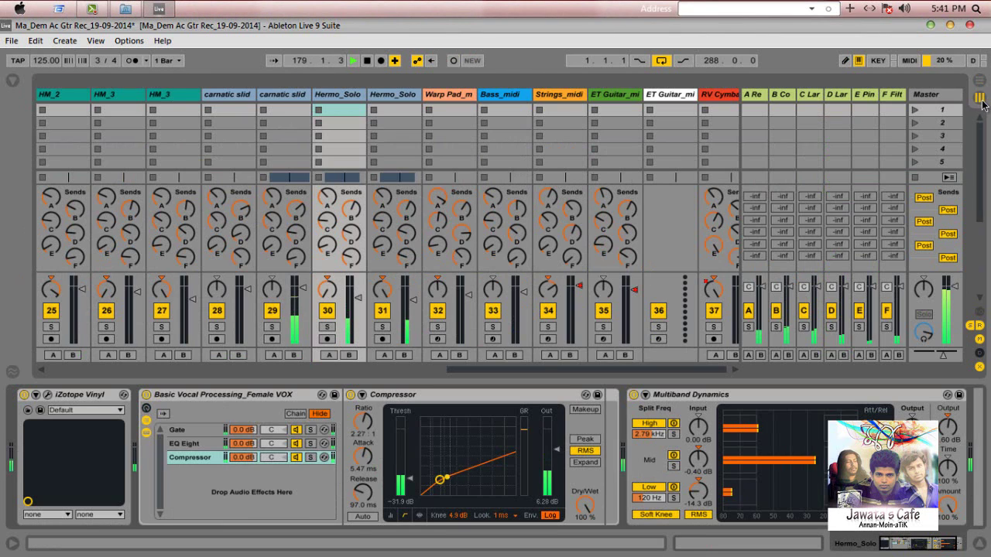
key("Tab")
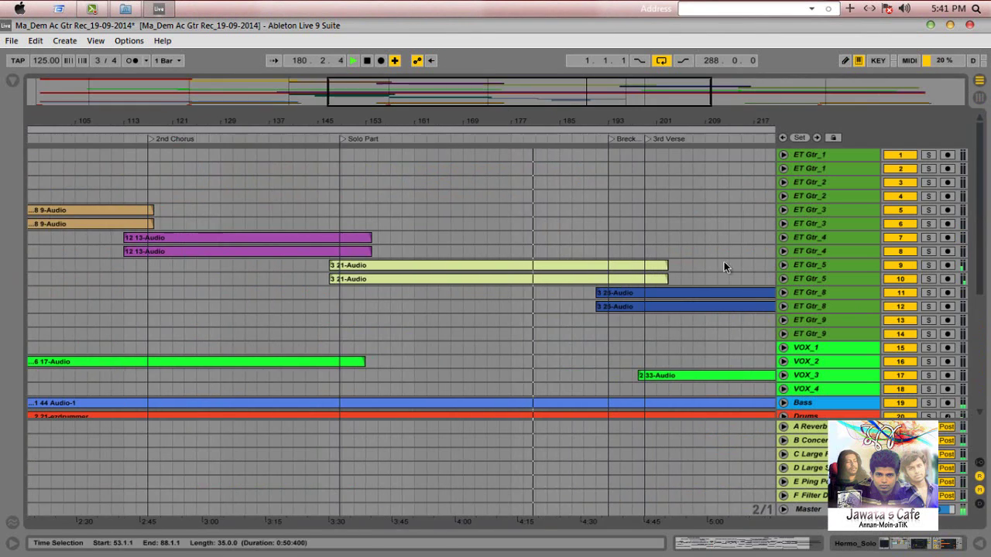
left_click(275, 61)
- Unfold Tambourin track 21, enlarge its lane to show the automation, and solo the track
scroll(985, 336, "down", 5)
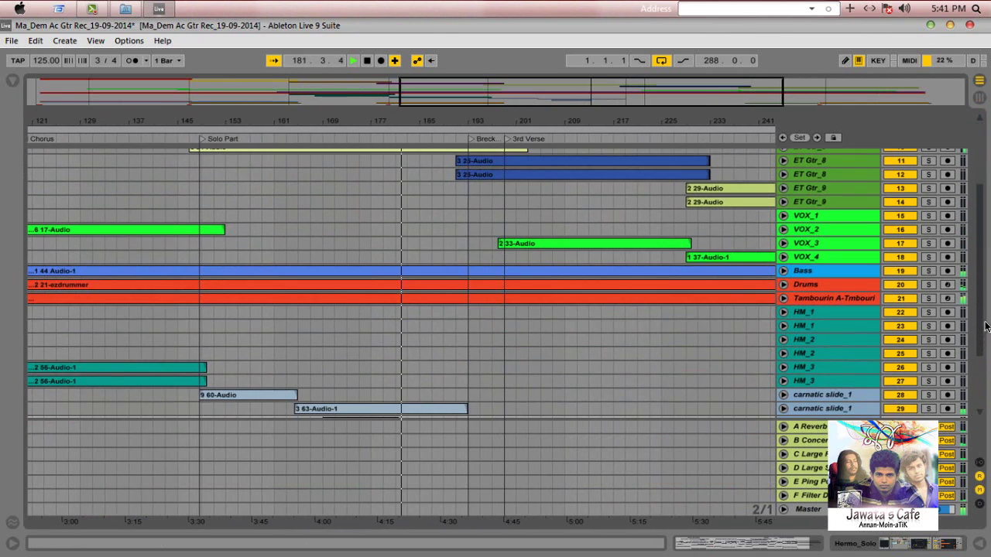
left_click(783, 273)
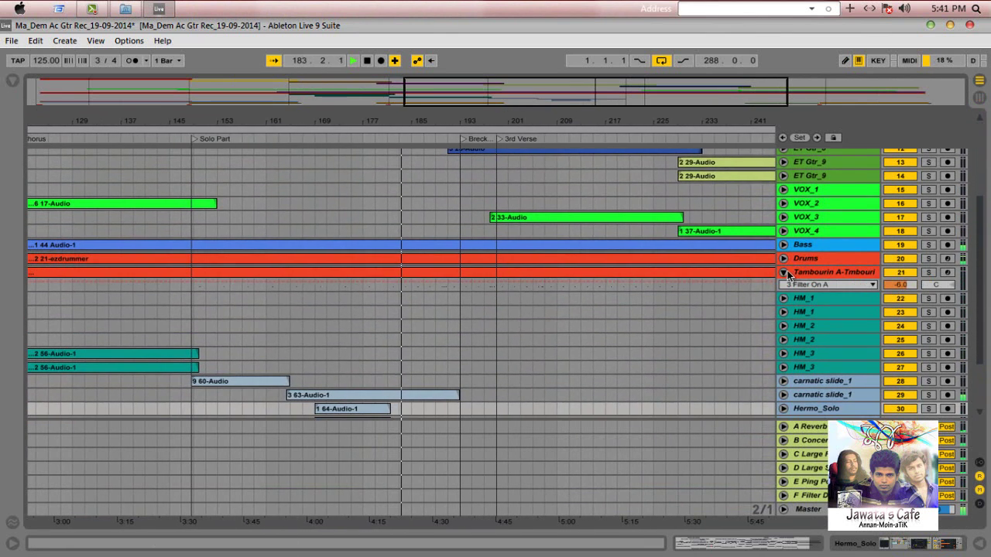
left_click_drag(799, 291, 805, 328)
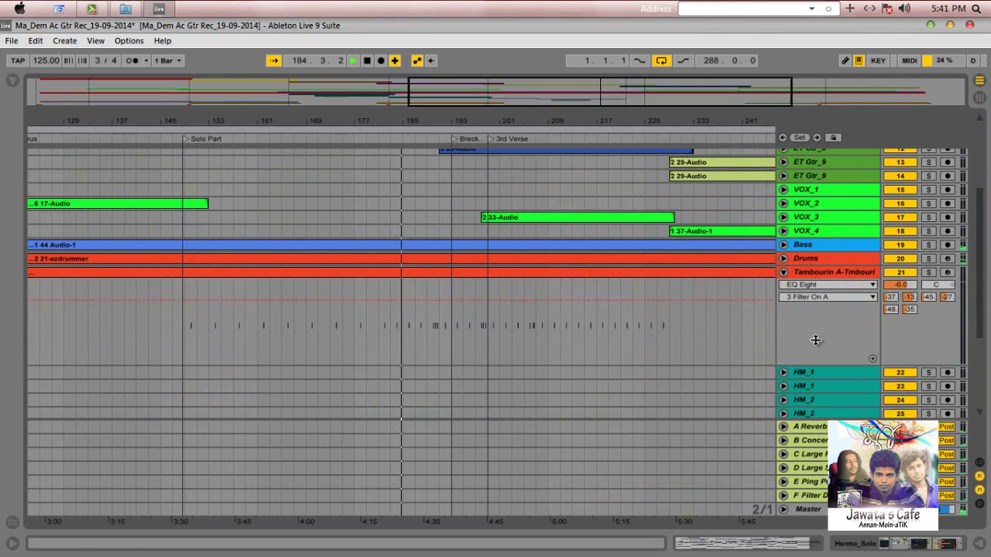
left_click(928, 272)
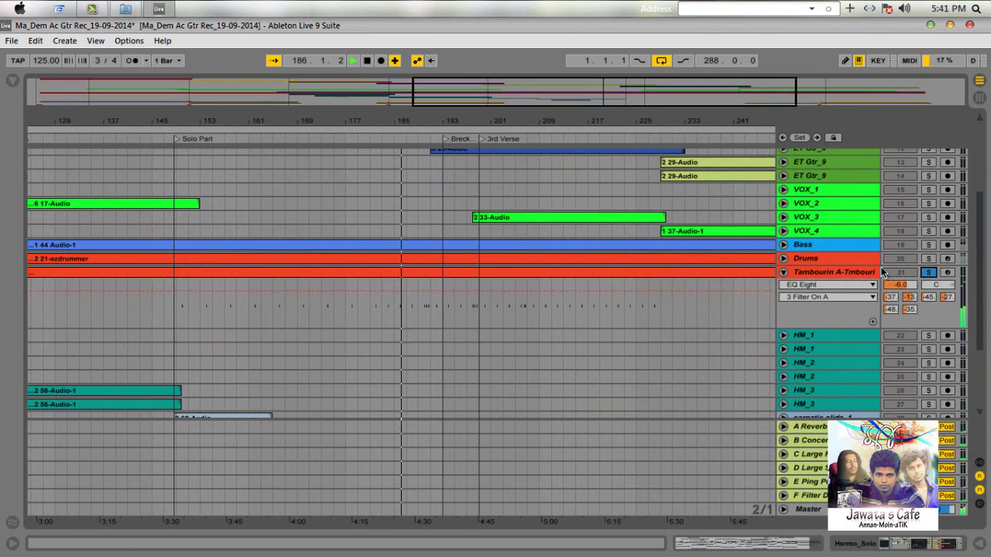
- Inspect the MIDI notes of the tambourine clip, hide the clip details, and unsolo and fold the track
double_click(680, 275)
mouse_move(726, 258)
left_mouse_down()
mouse_move(741, 255)
mouse_move(737, 247)
left_mouse_up()
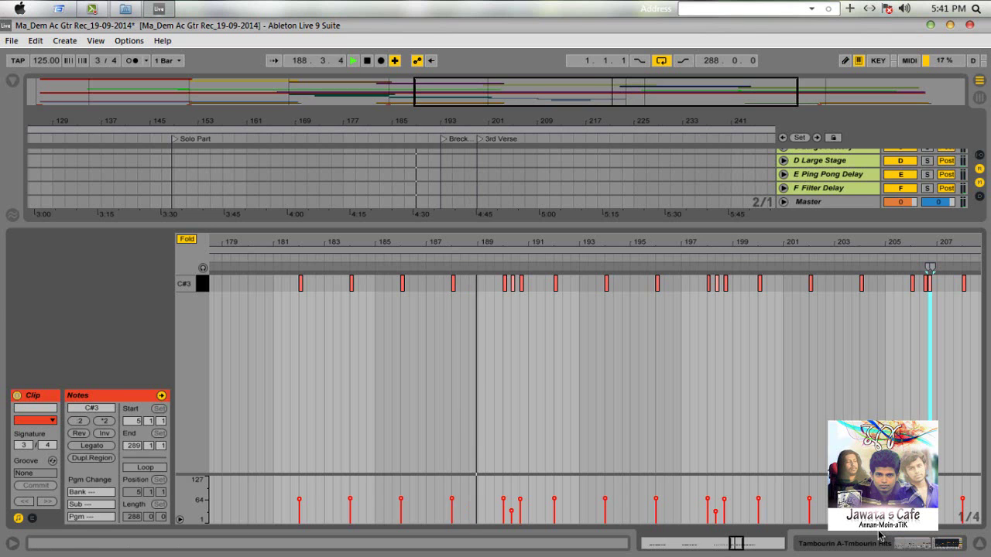
left_click(979, 544)
left_click(928, 155)
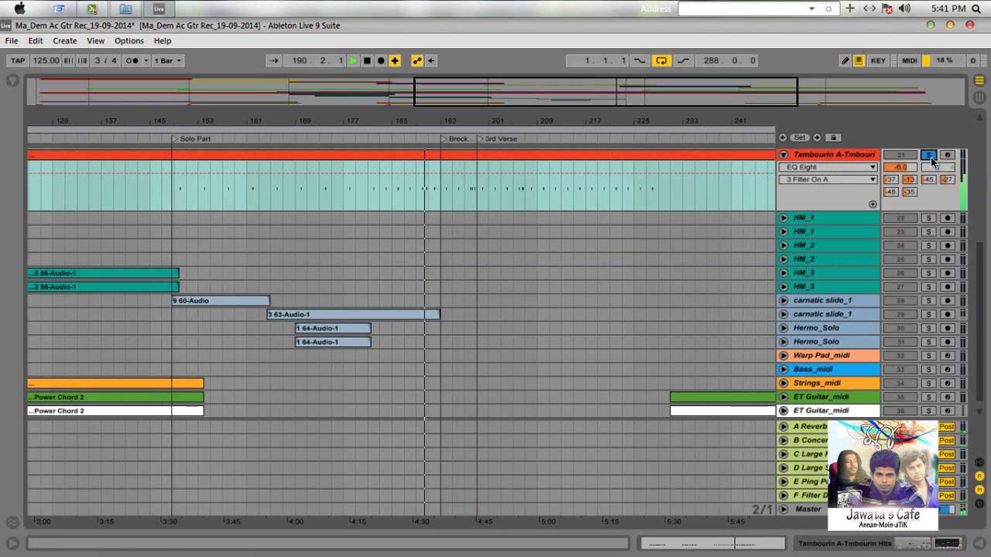
left_click(783, 154)
- Zoom in on the arrangement around the Breakdown and 3rd Verse, re-enable playback following, and look over the tracks
scroll(976, 213, "up", 5)
scroll(974, 201, "up", 3)
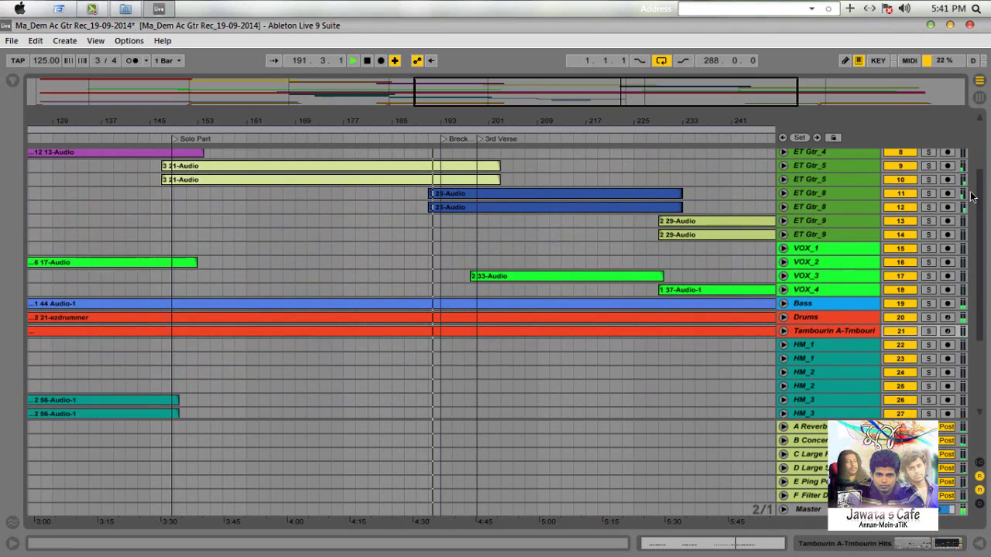
scroll(972, 155, "up", 3)
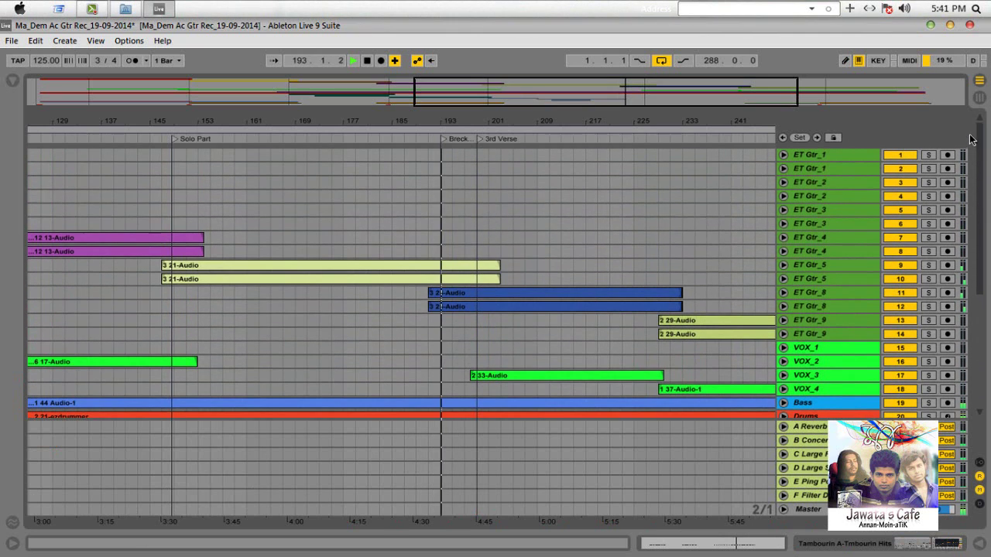
left_click_drag(749, 126, 256, 135)
left_click(273, 61)
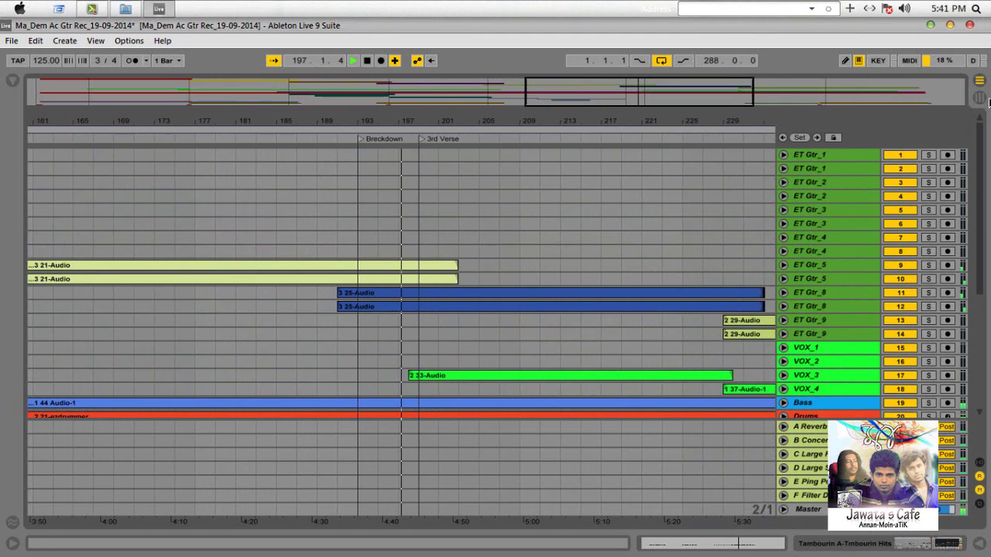
scroll(480, 326, "down", 6)
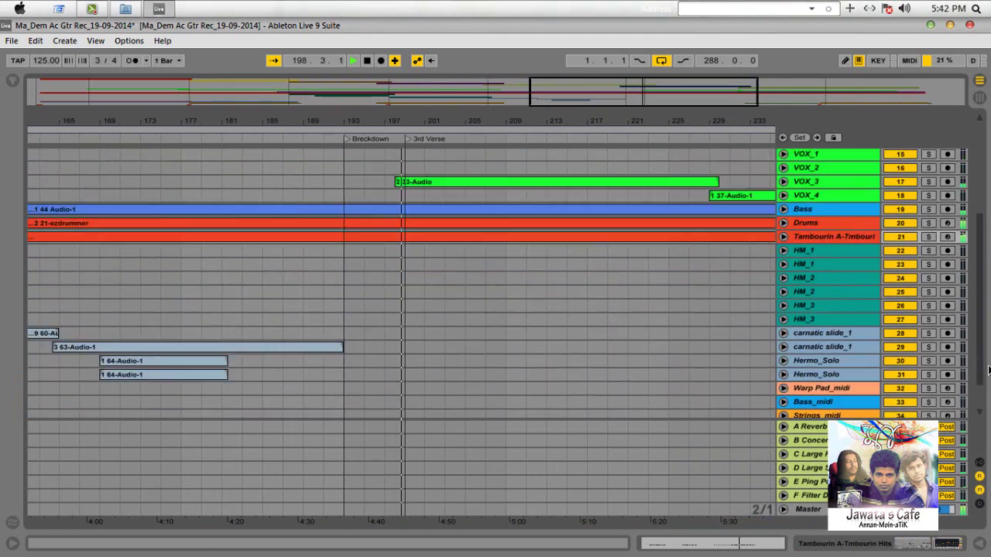
scroll(988, 320, "up", 5)
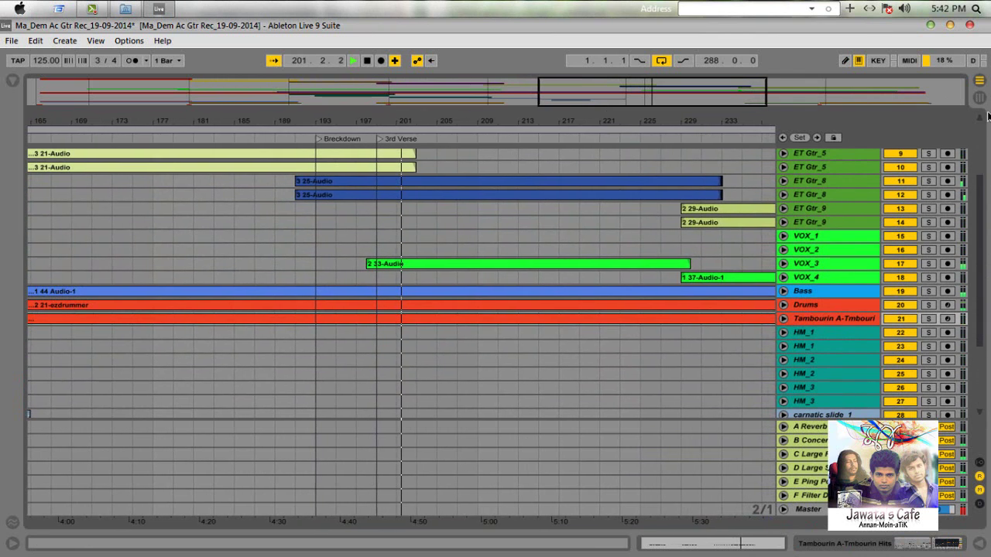
- Return to the Session View and hide the clip detail area to show the full mixer
left_click(980, 99)
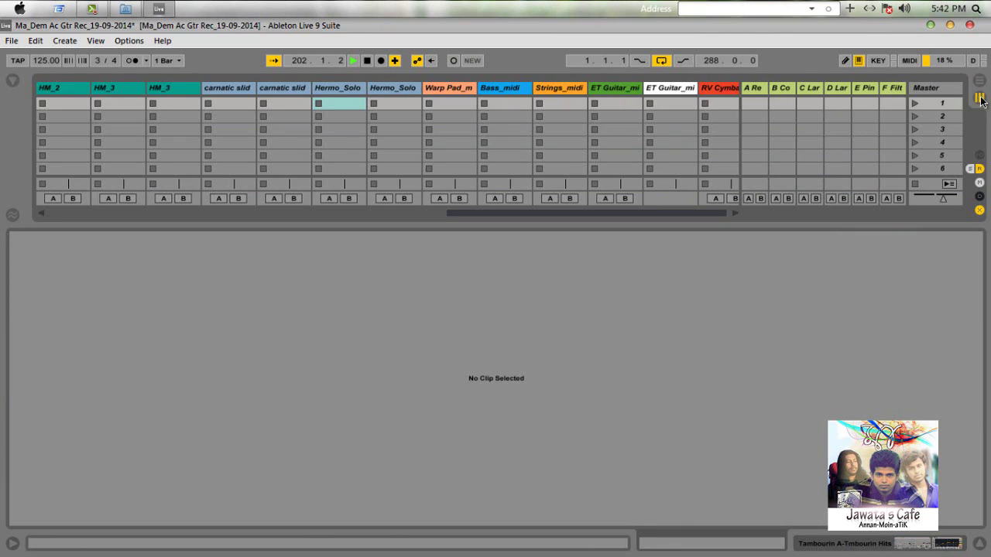
left_click(980, 545)
scroll(521, 527, "right", 1)
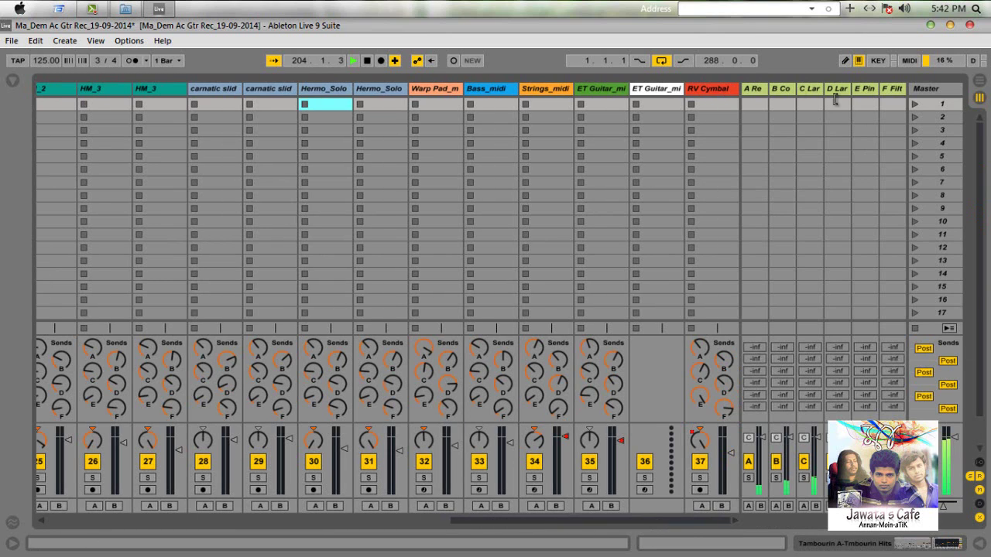
- Select return tracks A Reverb through F Filter Delay, widen them together, and solo all six
left_click(899, 90)
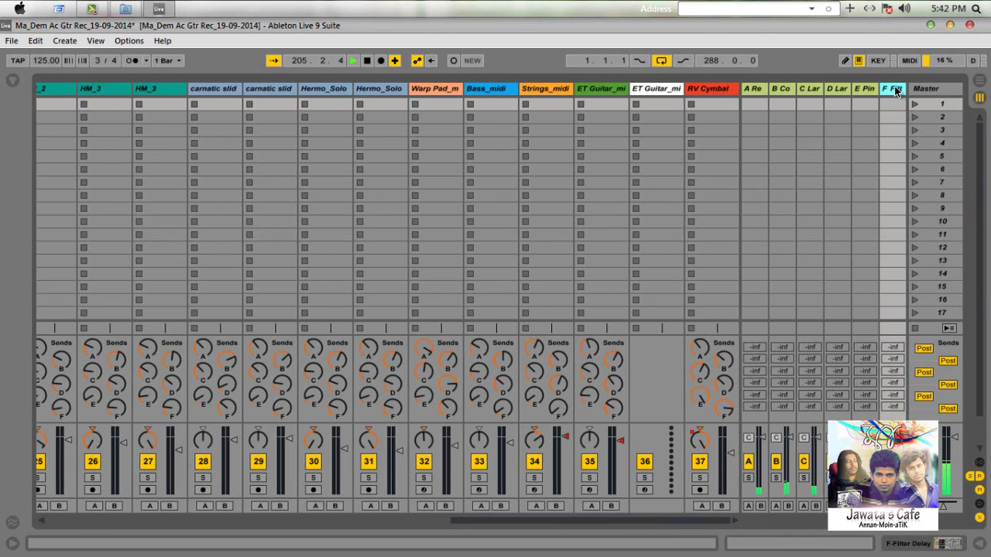
left_click(753, 91)
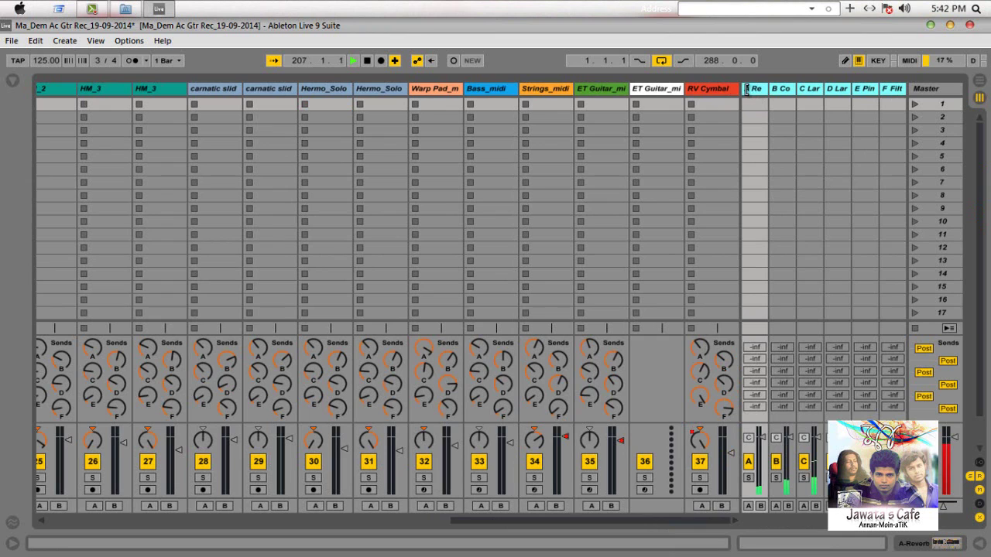
left_click_drag(745, 91, 652, 93)
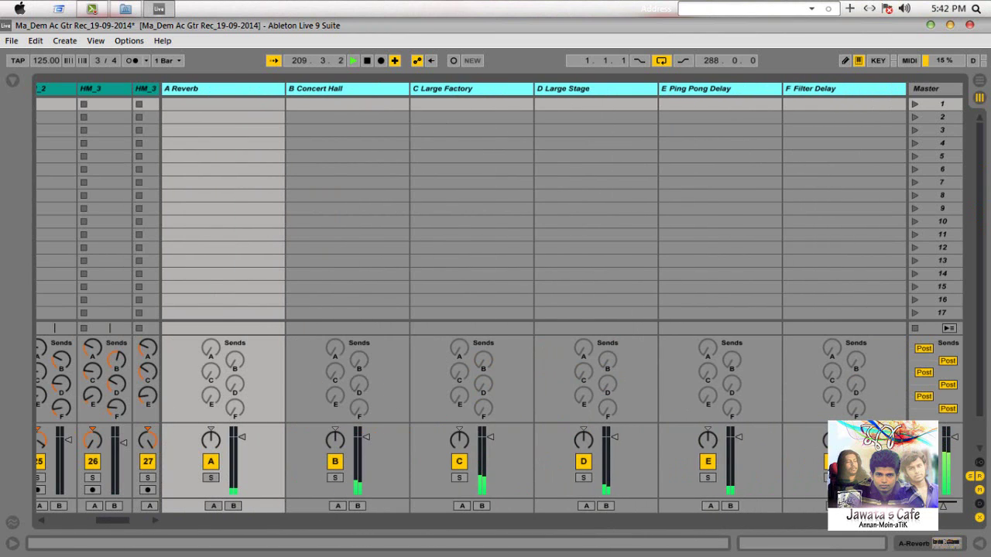
left_click(832, 478)
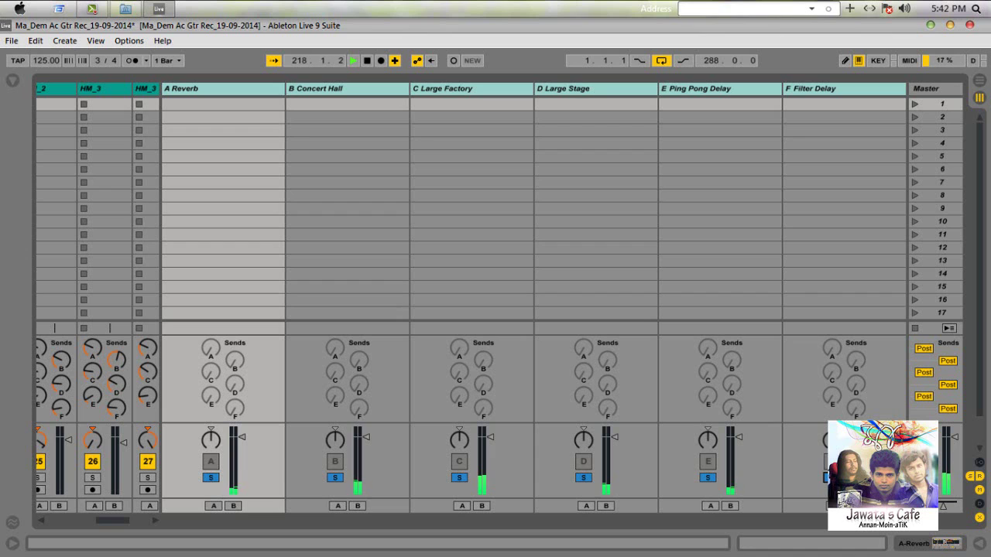
- Undo the solos on the six return tracks, narrow those tracks again, and show the Master track's device chain
key("ctrl+z")
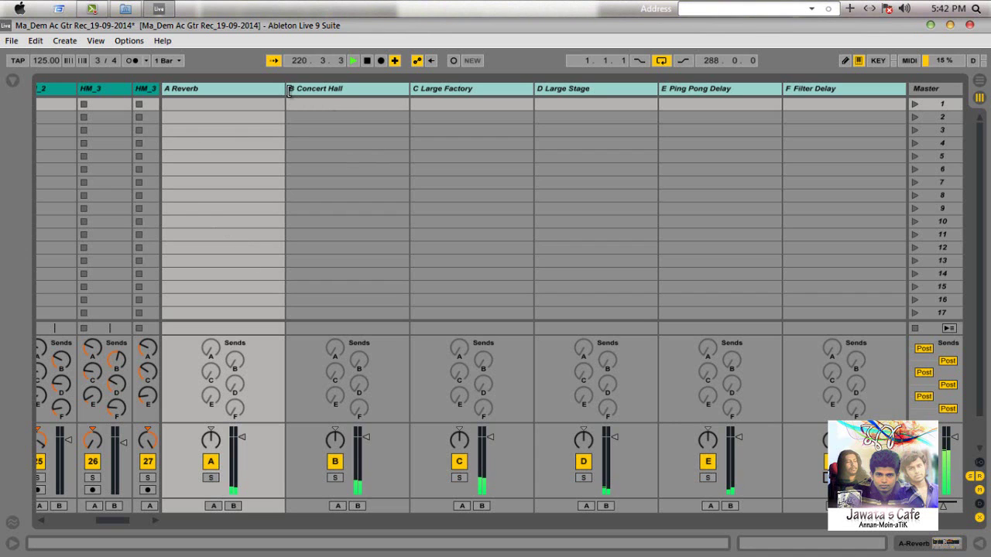
left_click_drag(289, 90, 489, 91)
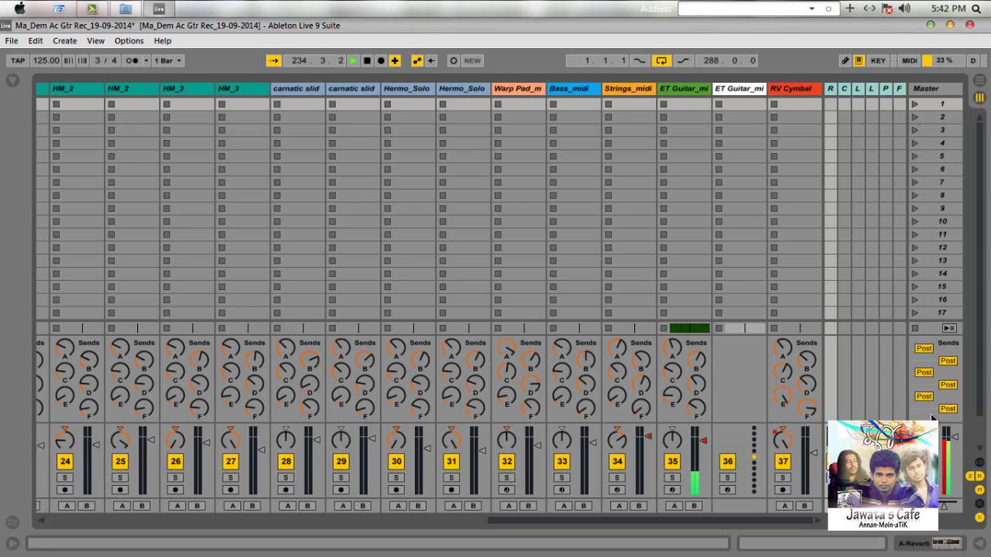
left_click(955, 90)
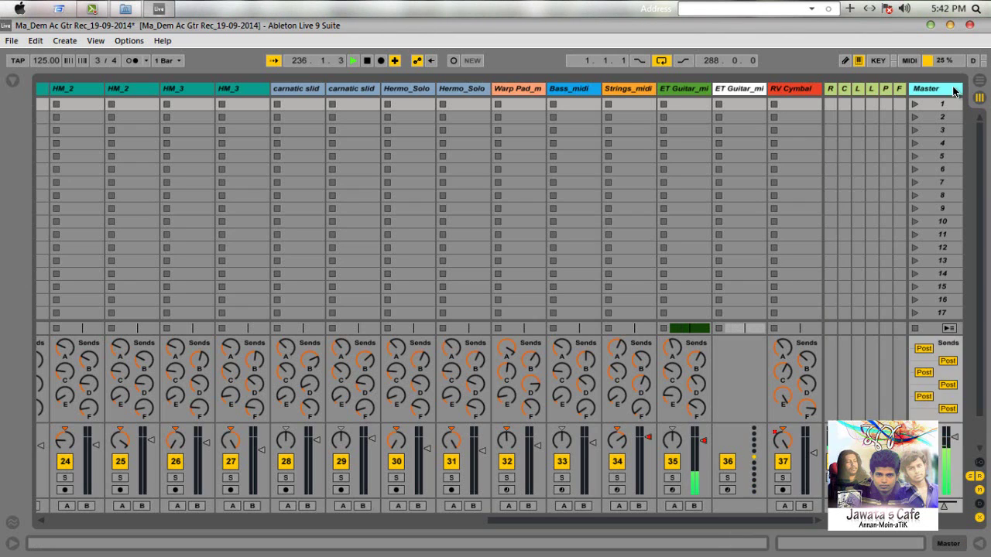
double_click(955, 90)
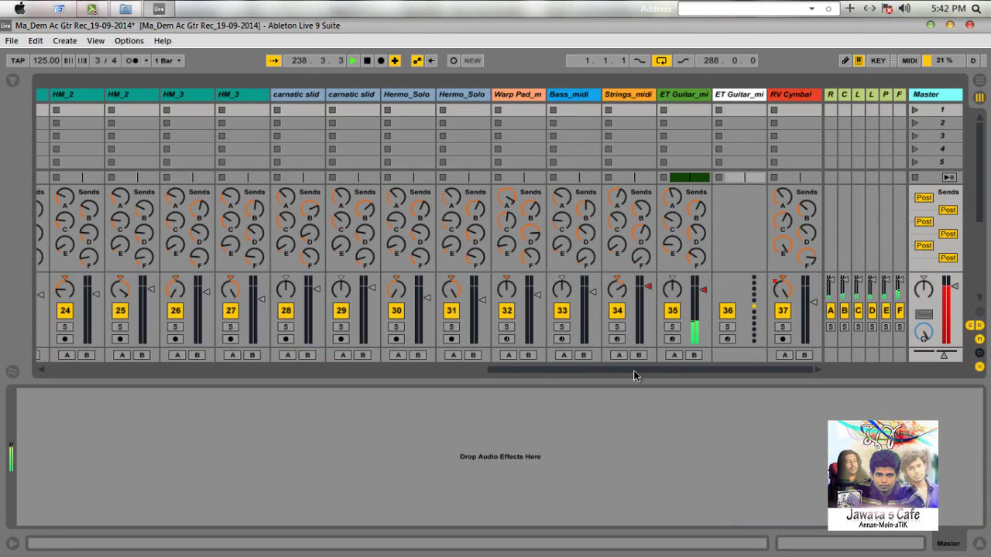
- Switch to the Arrangement View and open the Kontakt 5 plug-in window of the ET Guitar_midi track
left_click(979, 80)
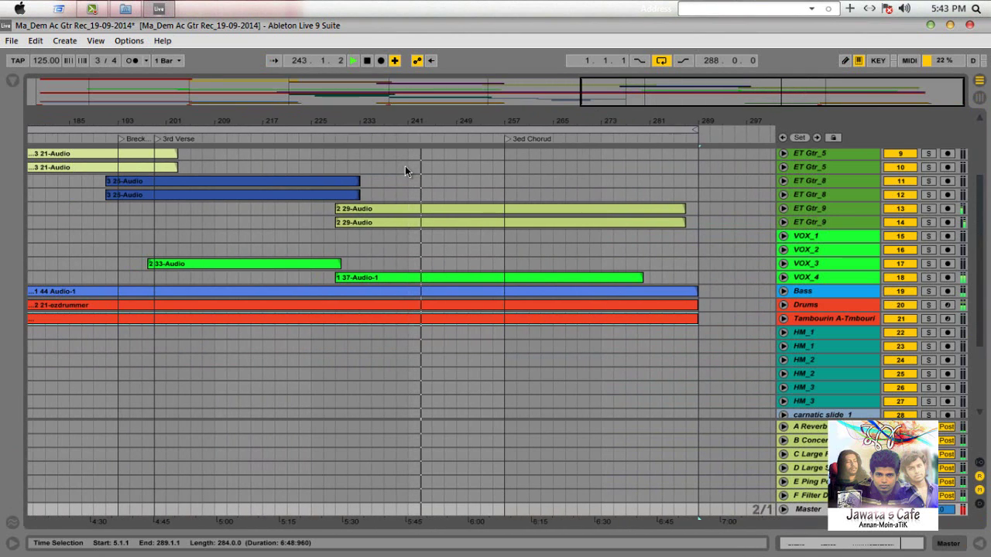
scroll(812, 378, "down", 5)
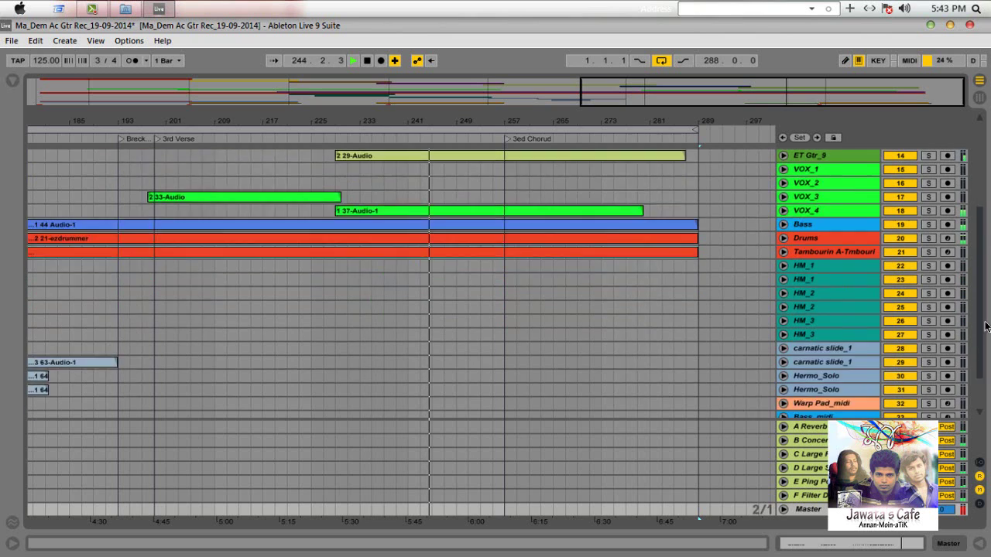
double_click(811, 381)
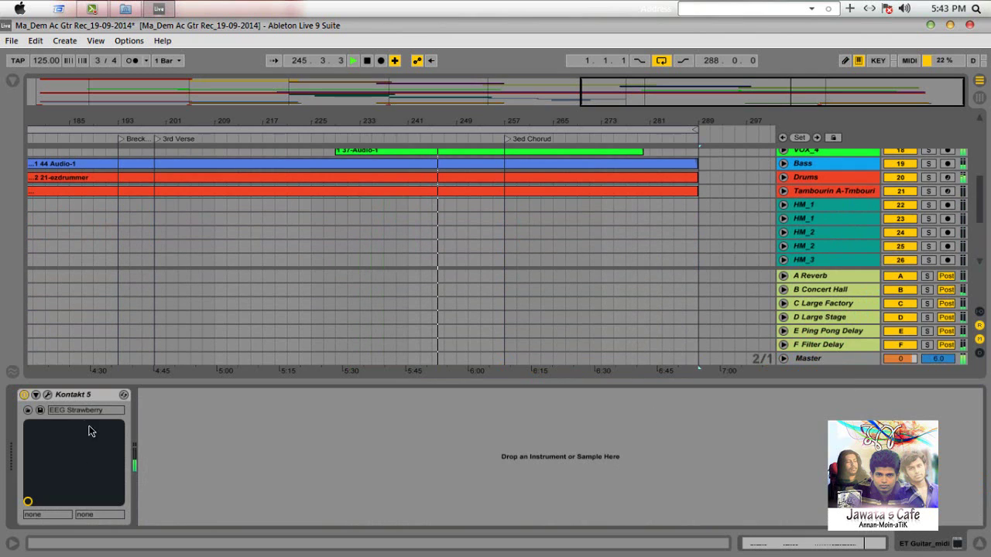
left_click(49, 396)
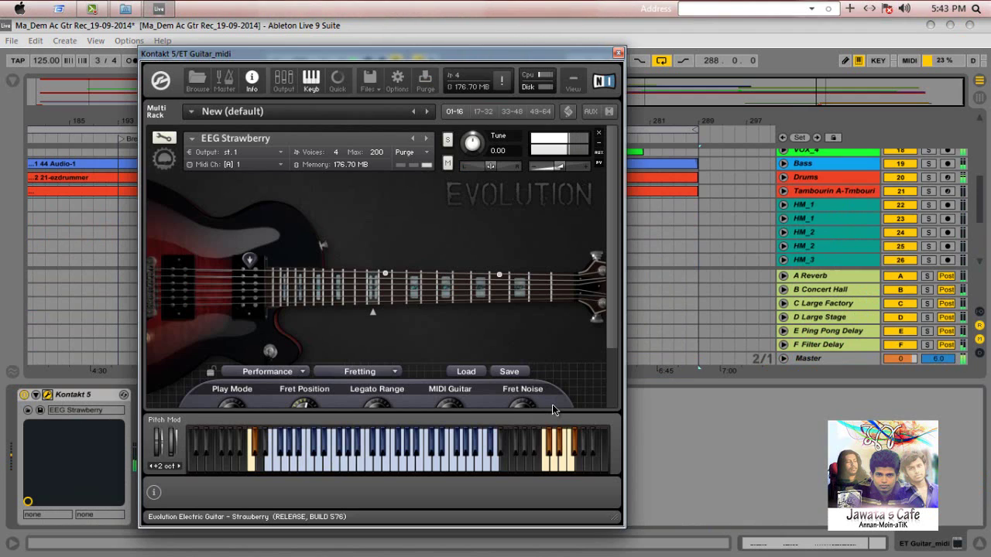
- Look over the preset files available for the EEG Strawberry guitar and cancel without loading one
left_click(467, 373)
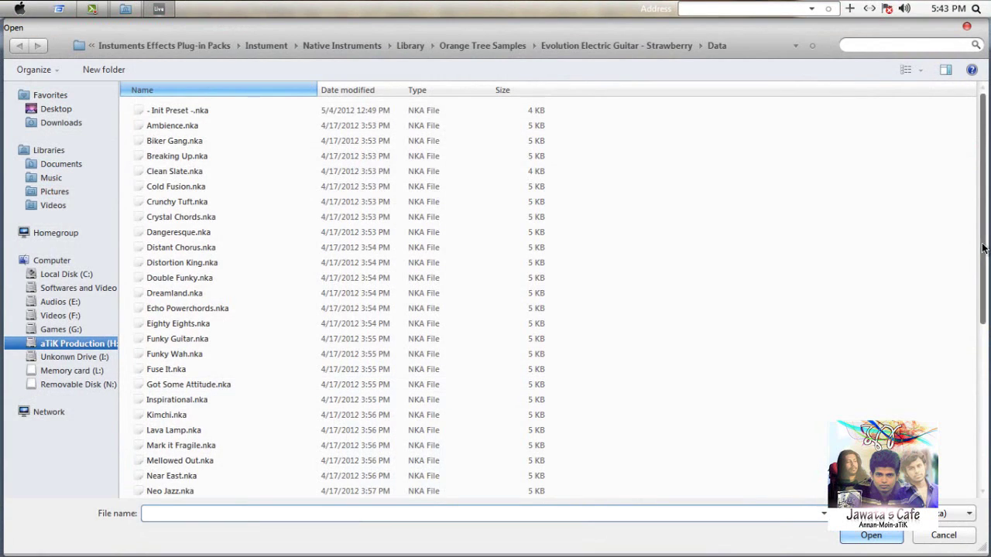
left_click_drag(984, 248, 977, 173)
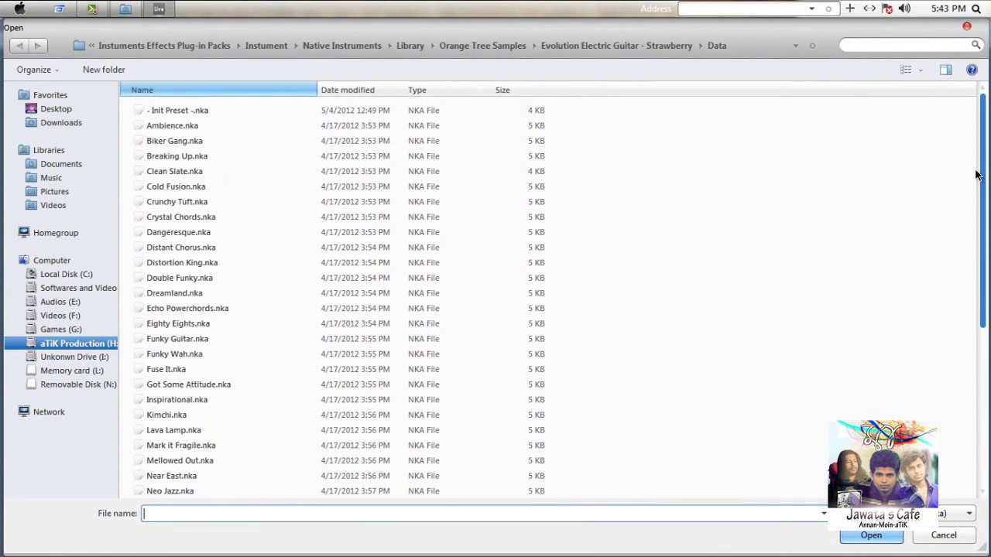
left_click(957, 530)
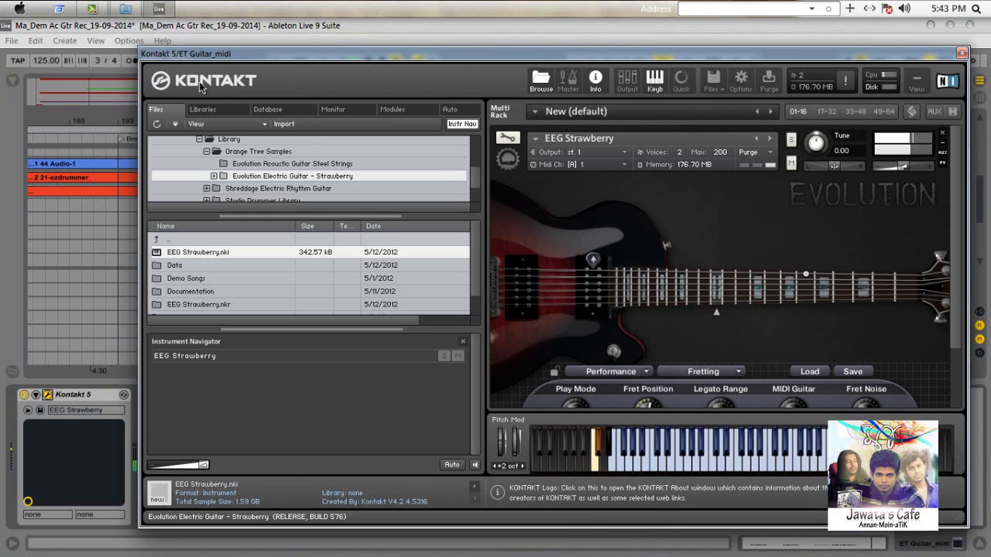
- Look through the Libraries, Database and Files sections of Kontakt's browser, and hide the browser
left_click(277, 110)
left_click(220, 110)
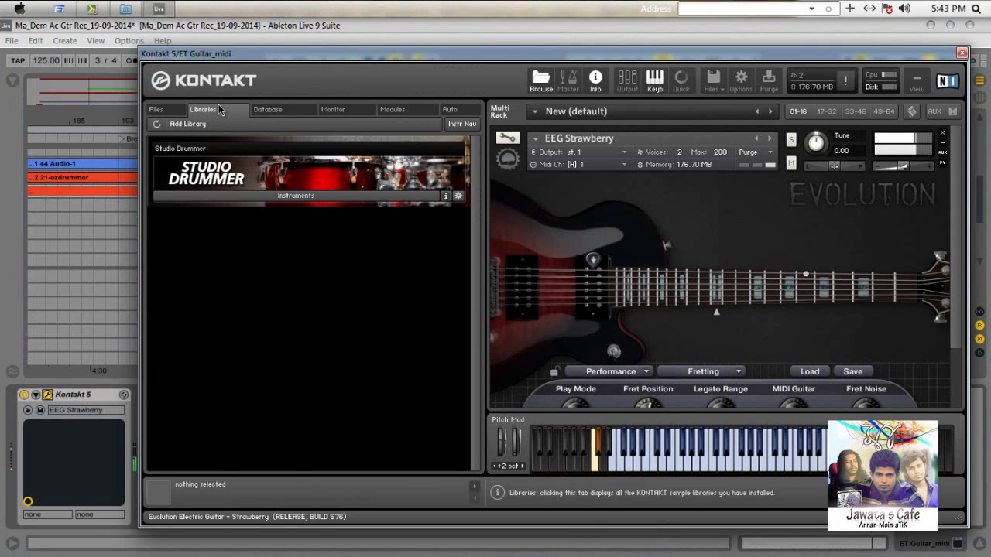
left_click(268, 110)
left_click(203, 110)
left_click(173, 113)
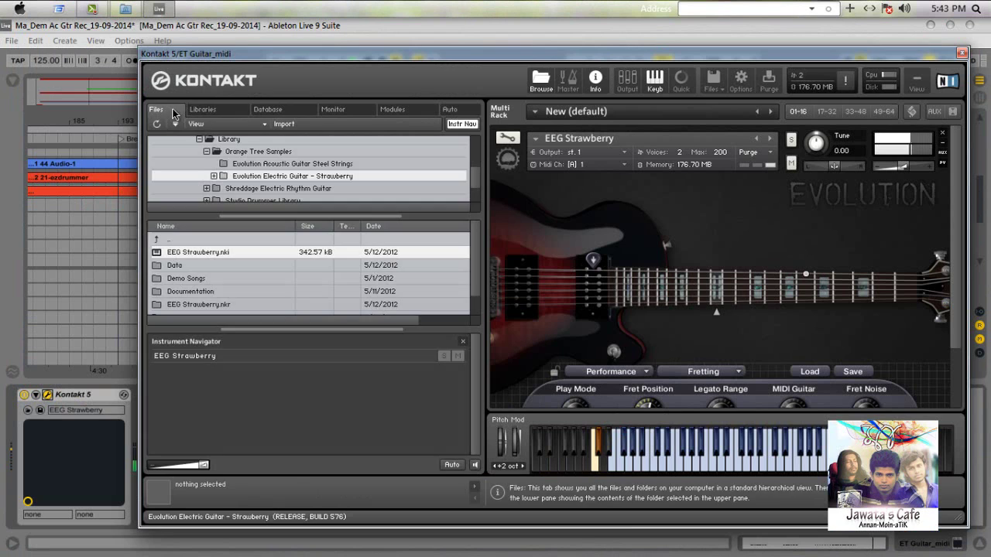
left_click(203, 110)
left_click(541, 80)
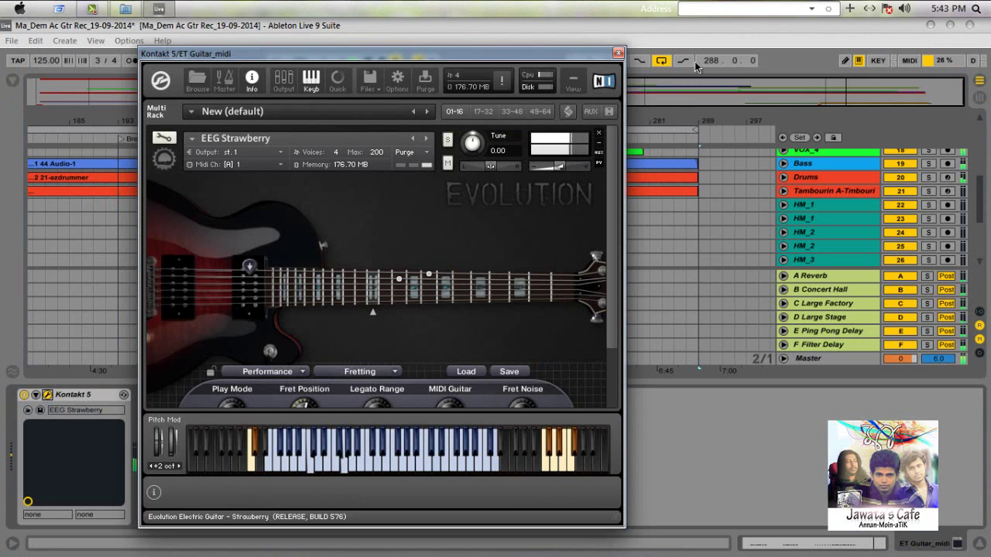
- Close the Kontakt 5 window and hide the device detail area to show more arrangement tracks
left_click(619, 55)
scroll(979, 204, "up", 3)
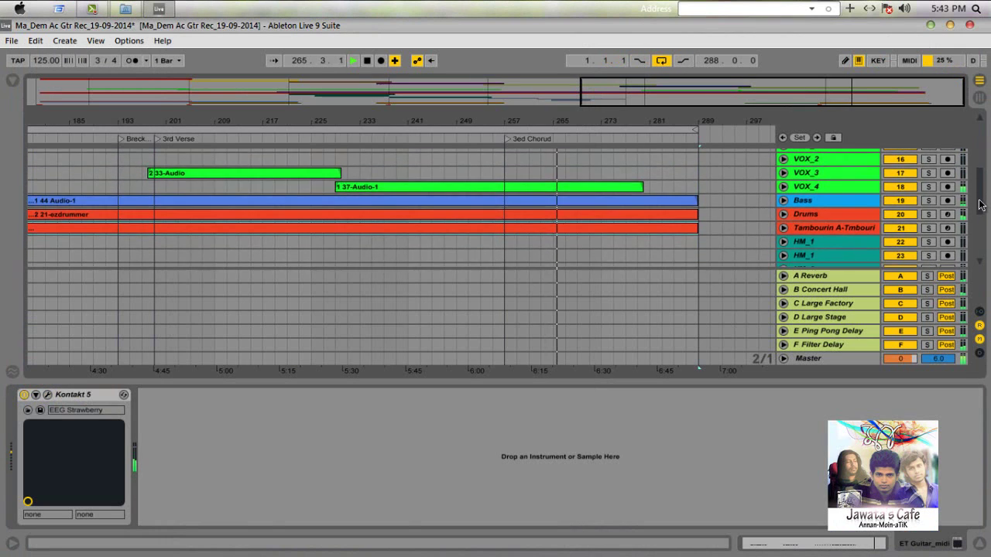
left_click(980, 544)
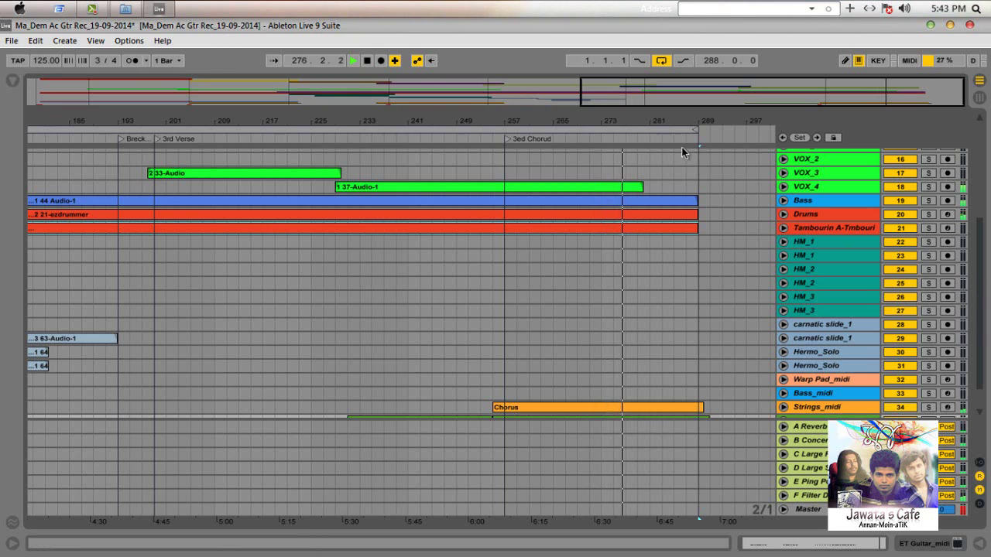
- Unfold the Drums track to examine its MIDI content and mixer values, and fold it again
left_click(784, 214)
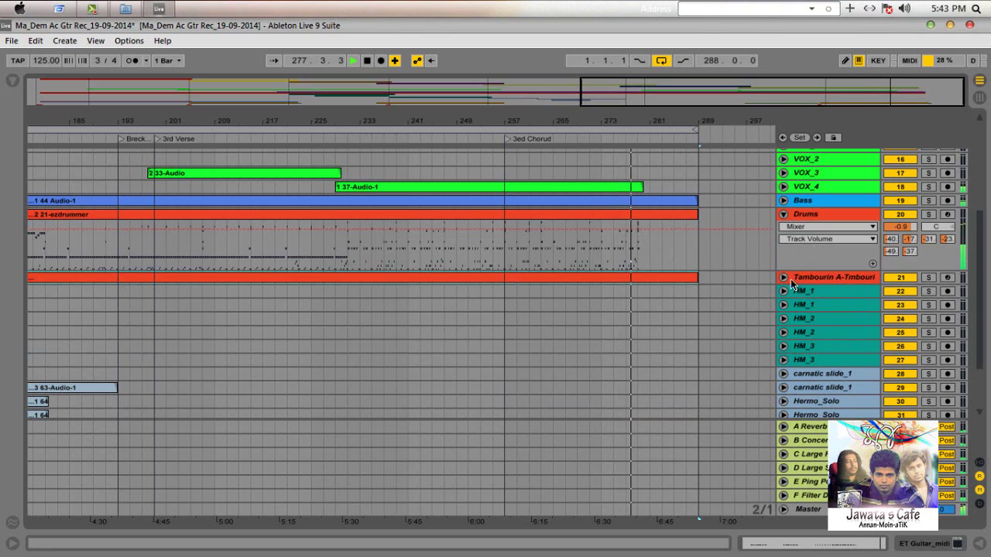
left_click(796, 247)
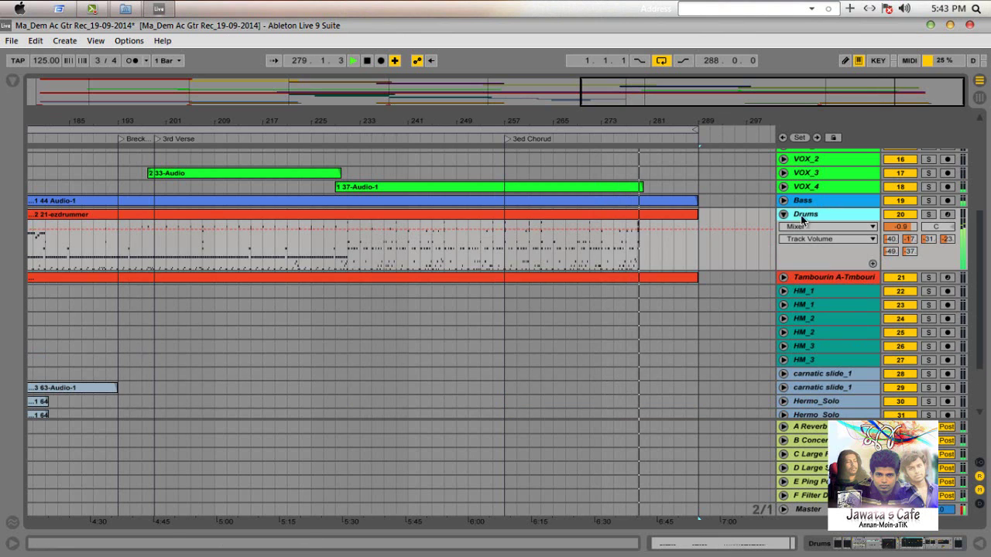
left_click(783, 214)
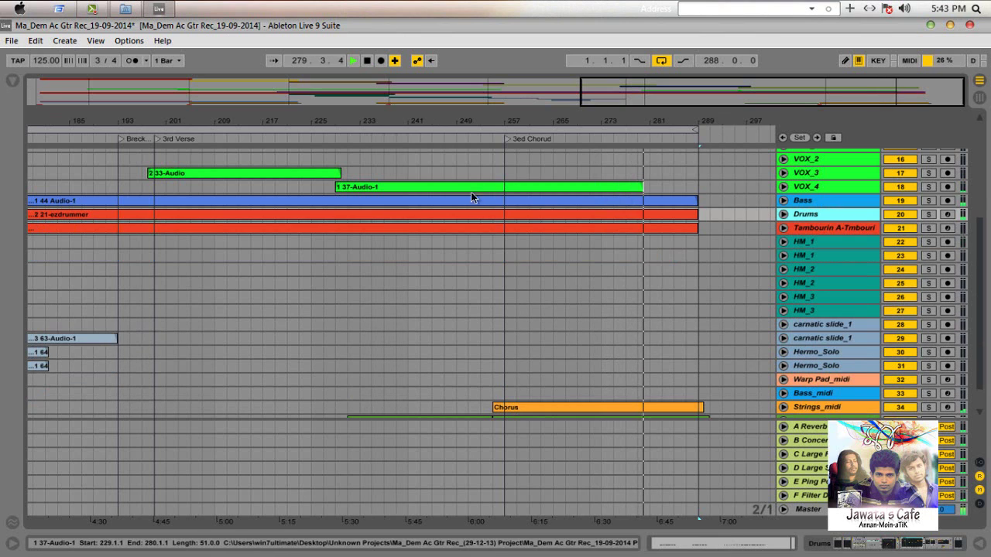
- Stop playback and quit Ableton Live, answering the closing prompt
left_click(368, 62)
left_click(12, 41)
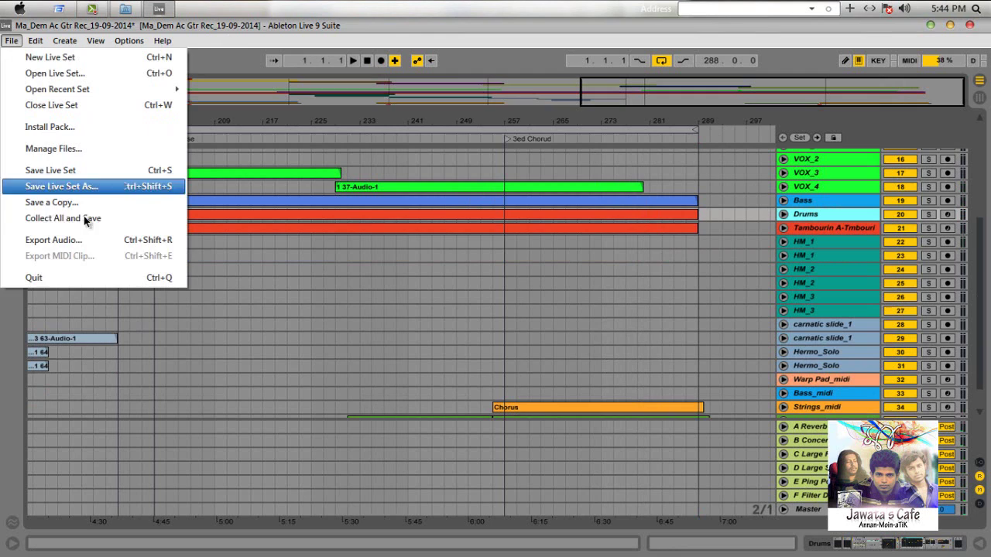
left_click(81, 280)
left_click(500, 329)
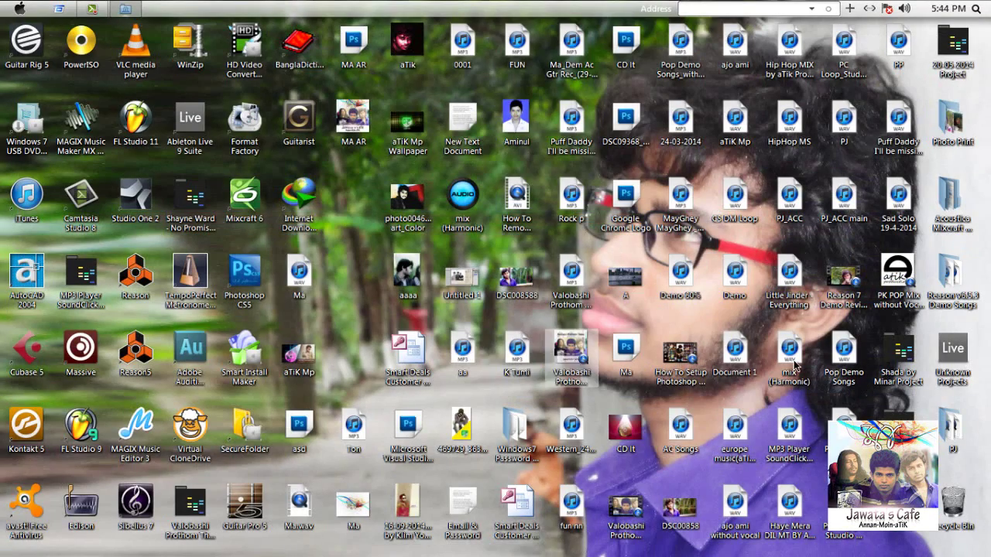
- Open the desktop folder Unknown Projects and go through Ma_Dem Ac Gtr Rec_(29-12-13) Project to the Ma_Dem Ac Gtr Rec_19-09-2014 Project folder
double_click(953, 352)
left_click(616, 336)
left_click(626, 354)
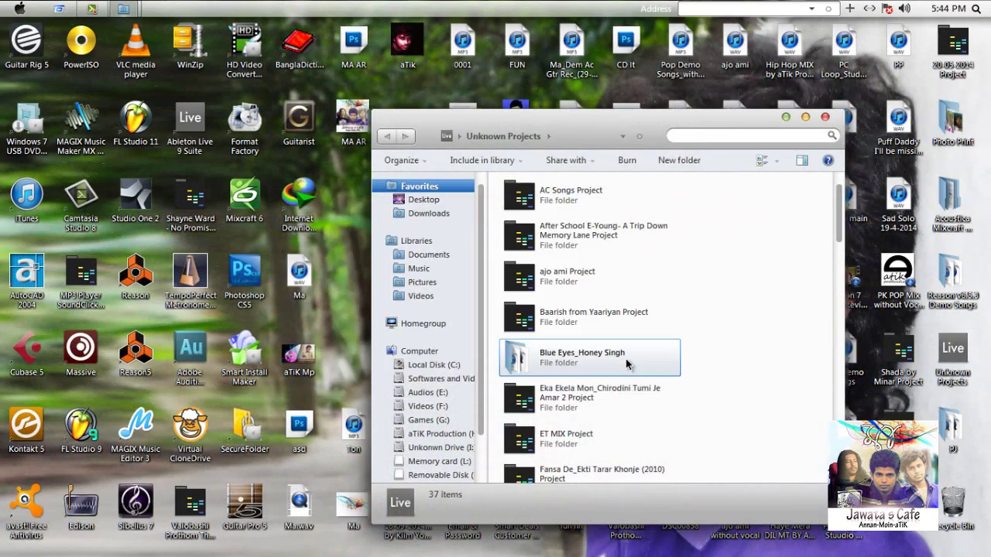
left_click(807, 119)
double_click(743, 224)
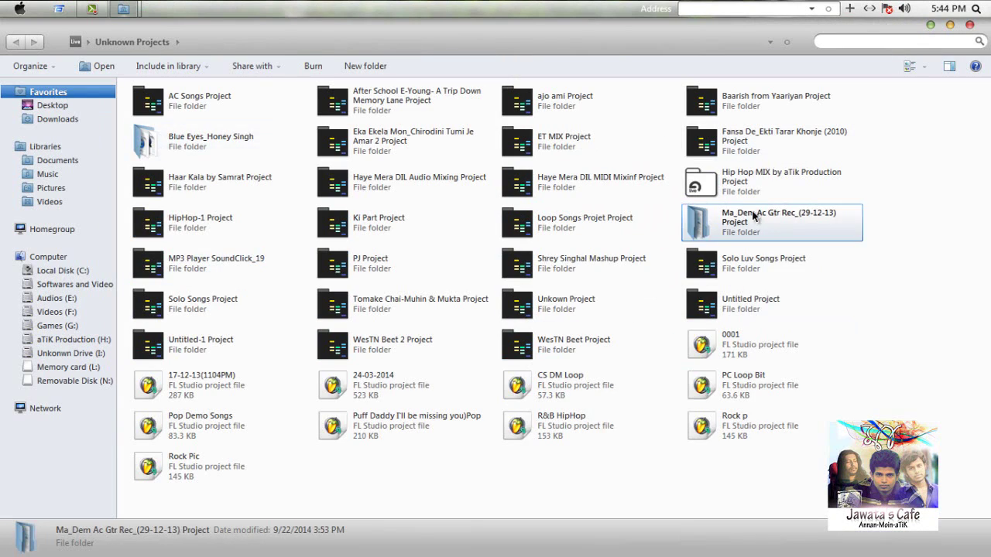
left_click(380, 142)
double_click(380, 142)
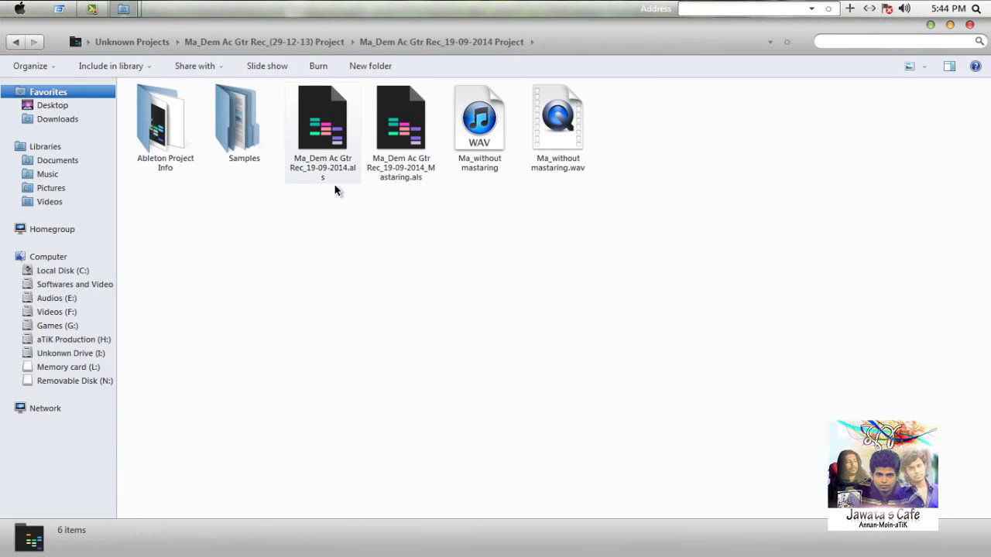
- Open Ma_Dem Ac Gtr Rec_19-09-2014_Mastaring.als in Ableton Live and close the Report a Crash help view
left_click(391, 142)
right_click(406, 144)
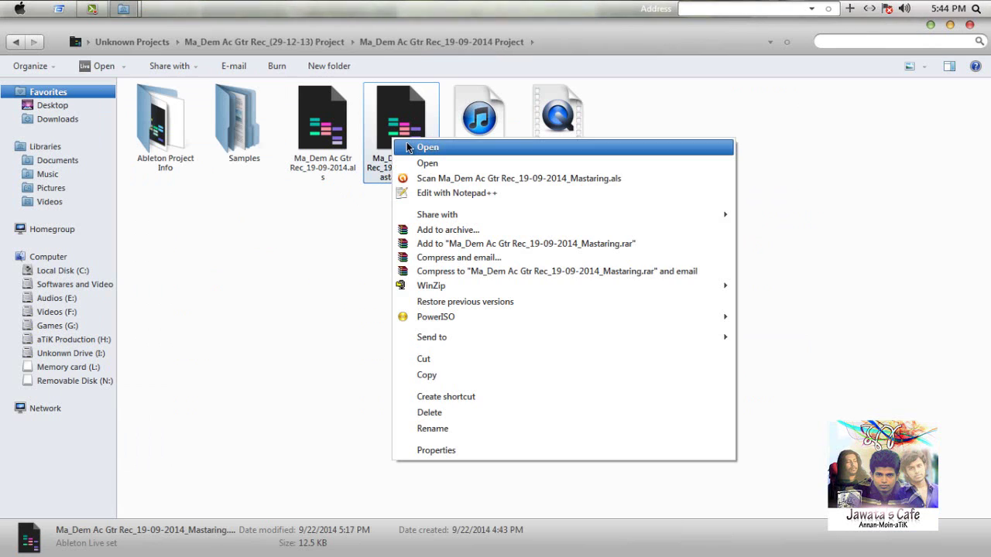
key("Escape")
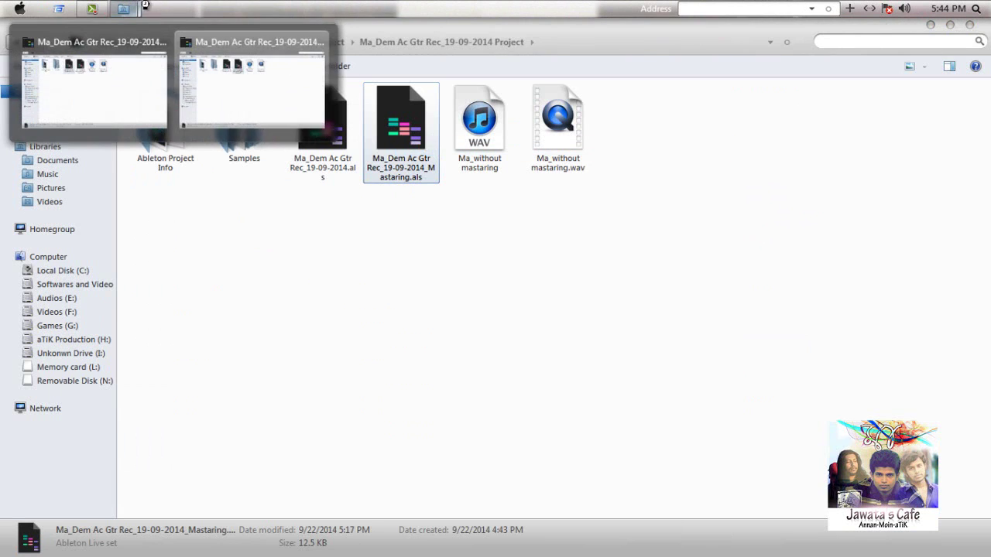
right_click(474, 233)
left_click(522, 291)
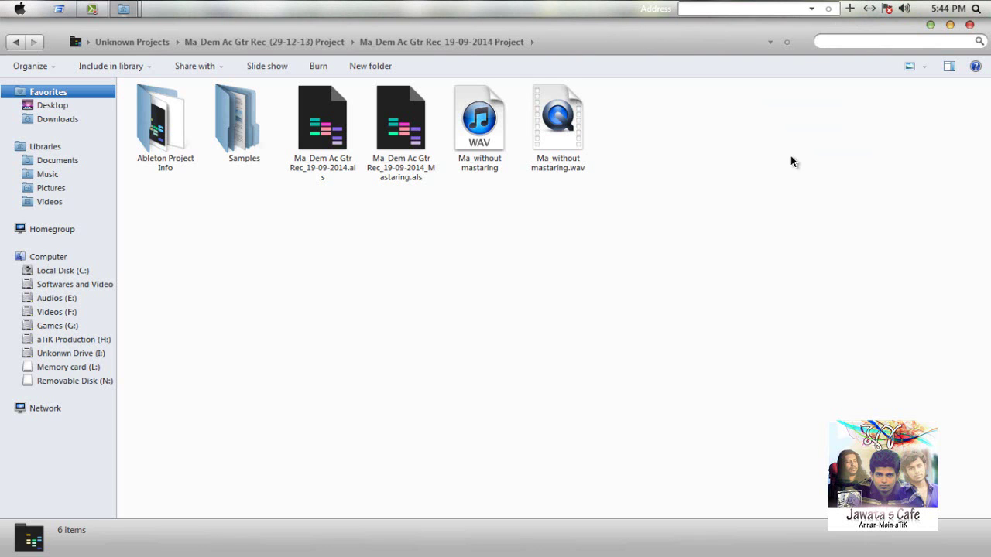
left_click(930, 25)
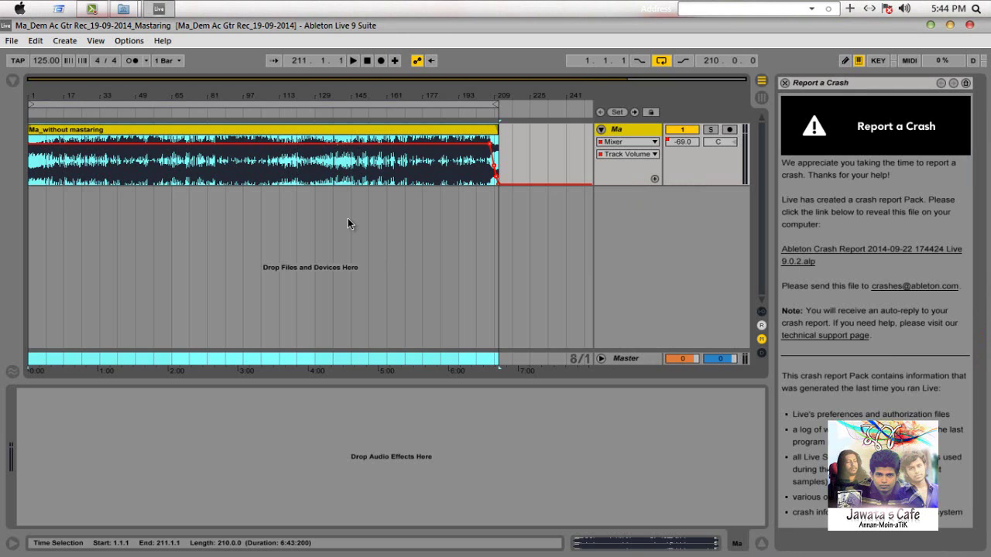
left_click(785, 82)
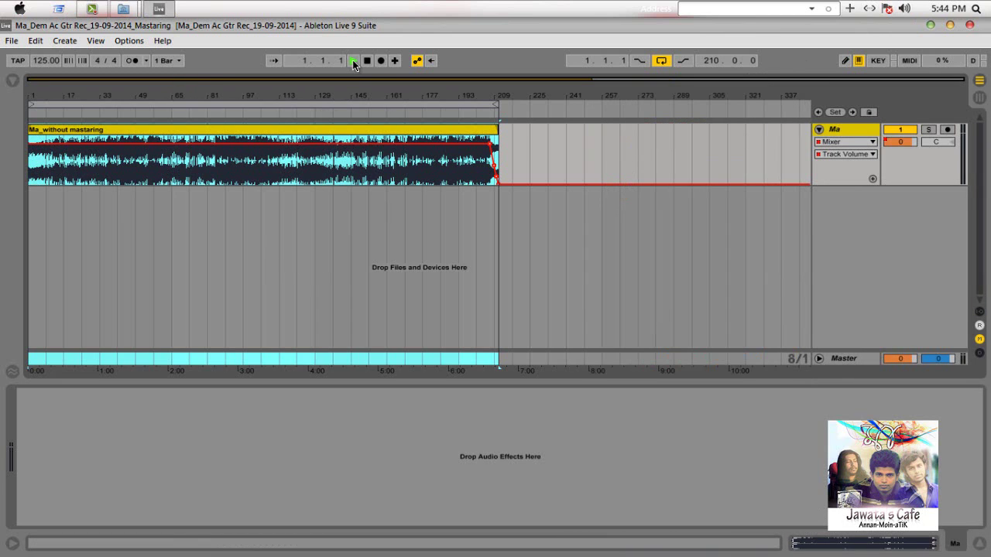
- Show the Master track's effect chain and display the macro mappings of its Full Chain Master rack
left_click(825, 360)
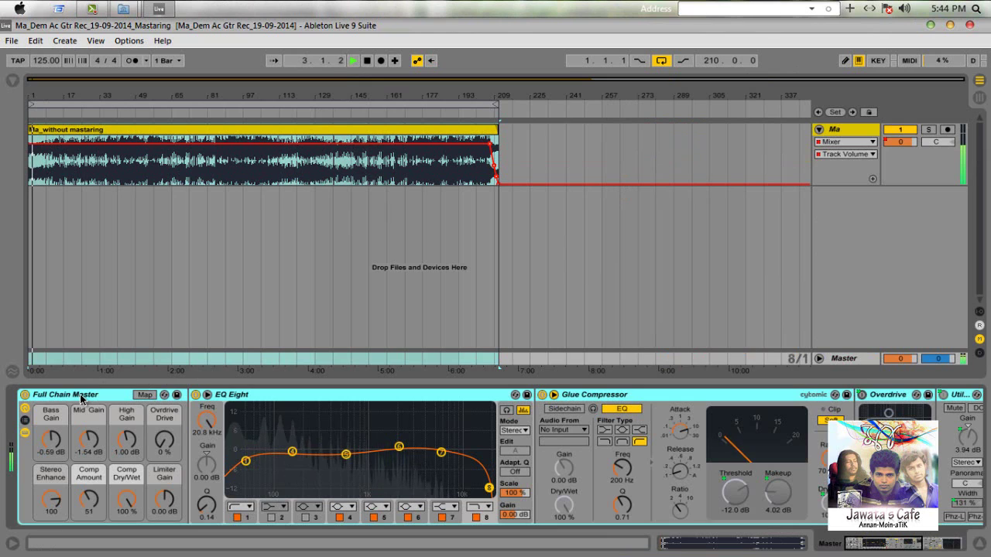
left_click(142, 395)
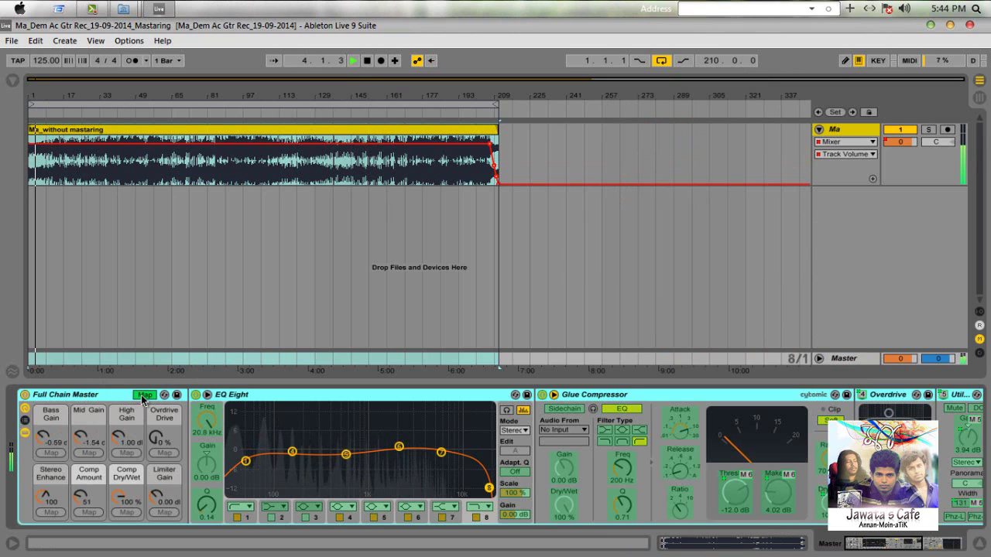
left_click(142, 395)
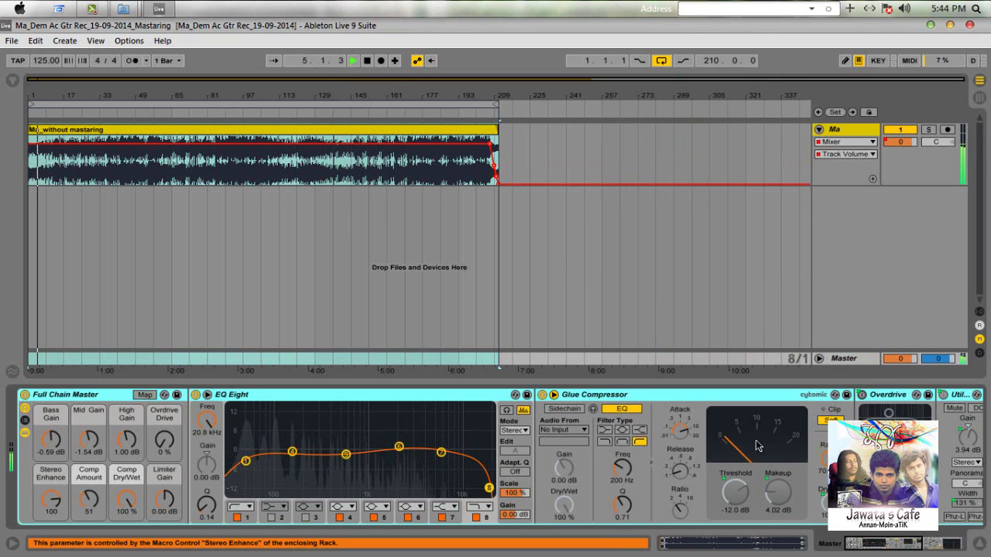
left_click(141, 396)
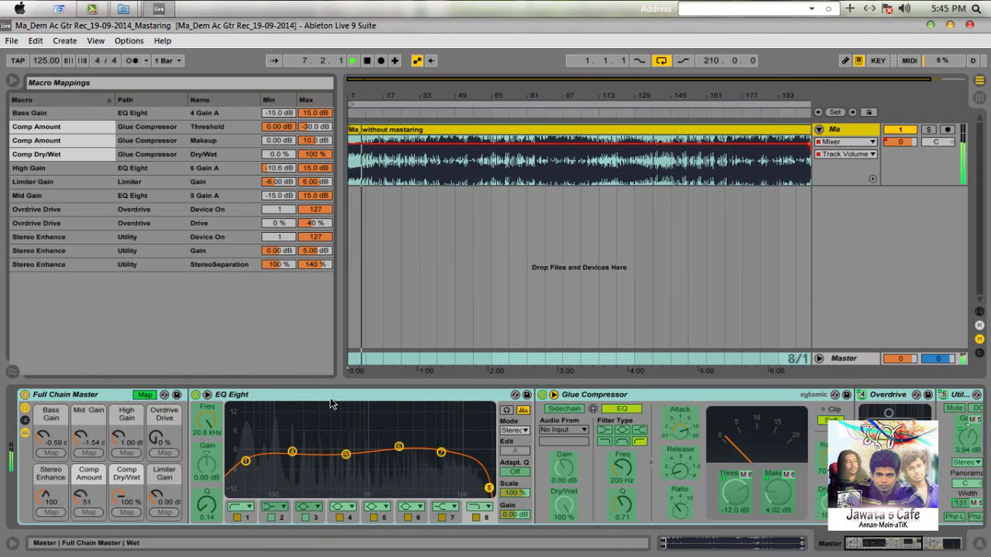
- Try a strong low-frequency boost with band 1 of the Master's EQ Eight, and undo it
left_click_drag(245, 462, 248, 453)
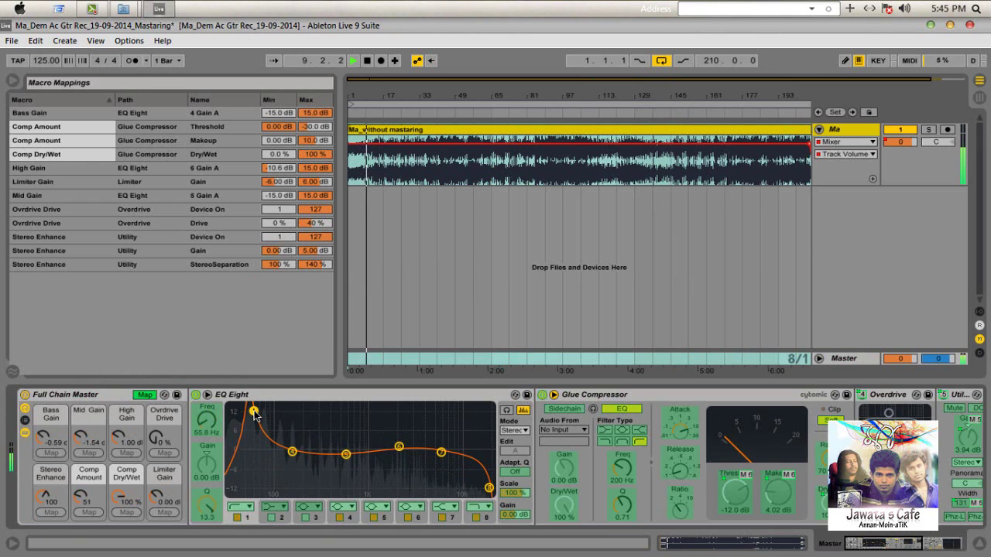
key("ctrl+z")
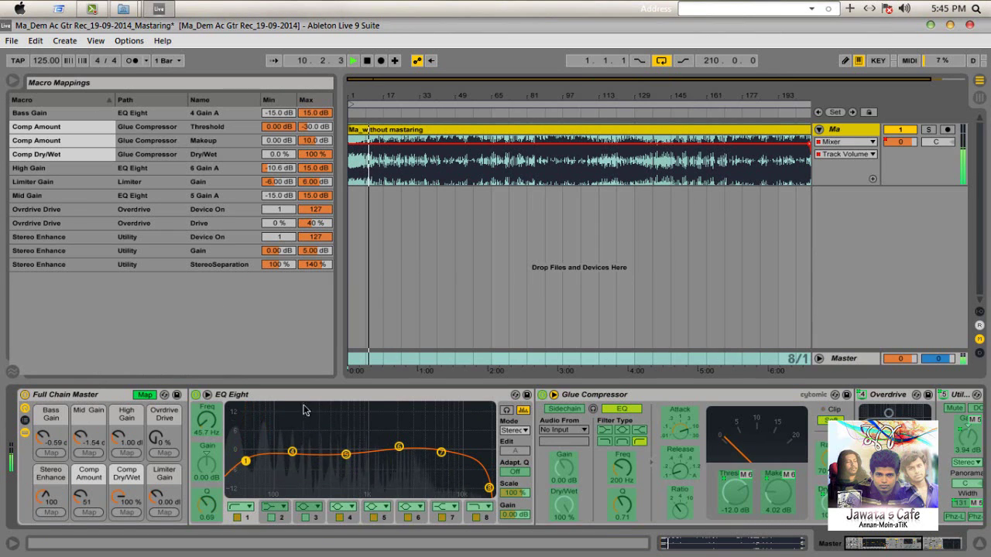
- Try a high-frequency peak with band 8 of the Master's EQ Eight and a 15 dB Bass Gain macro boost, and restore both
left_click_drag(490, 488, 459, 414)
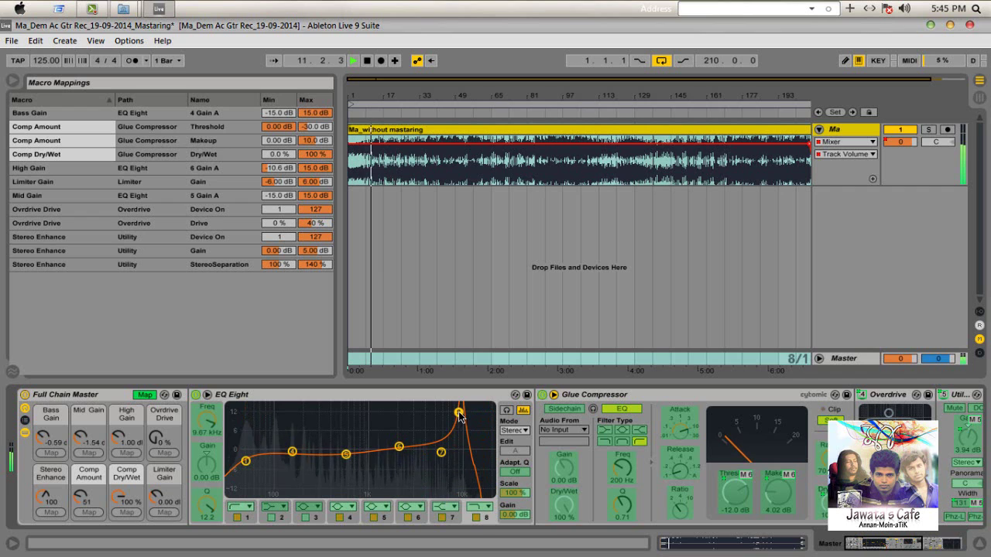
key("ctrl+z")
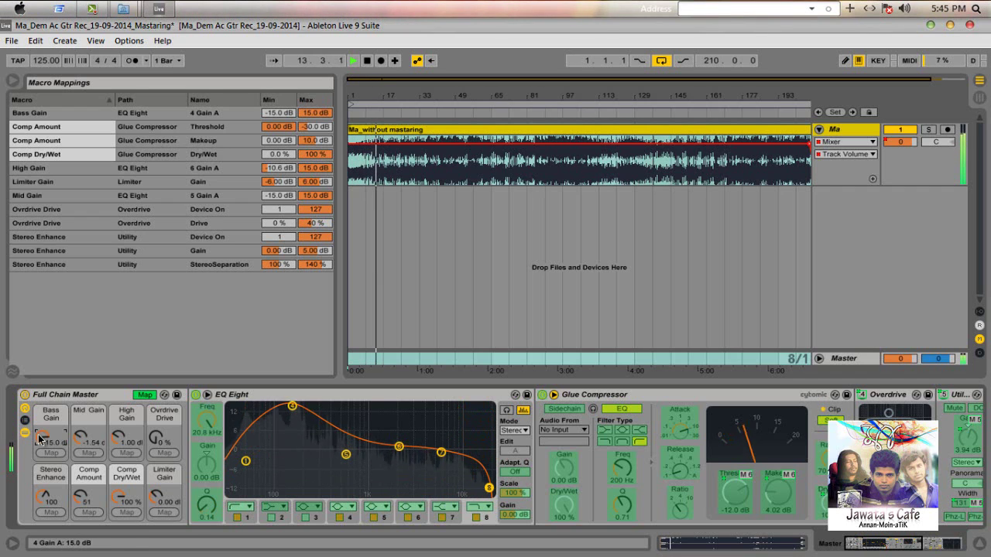
left_click_drag(43, 436, 39, 438)
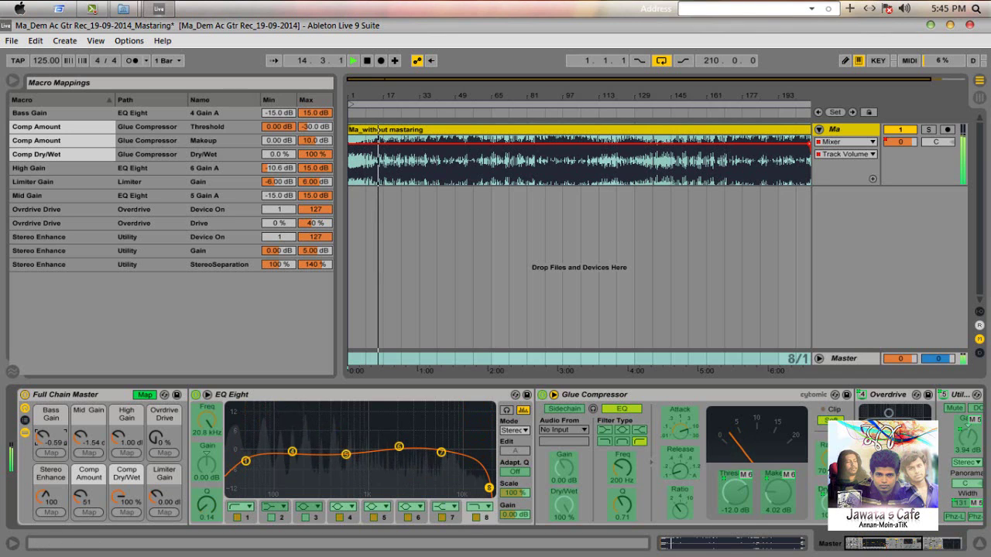
- Try a 35 dB maximum for the Stereo Enhance macro's Utility Gain mapping, and return it to 5 dB
left_click(976, 445)
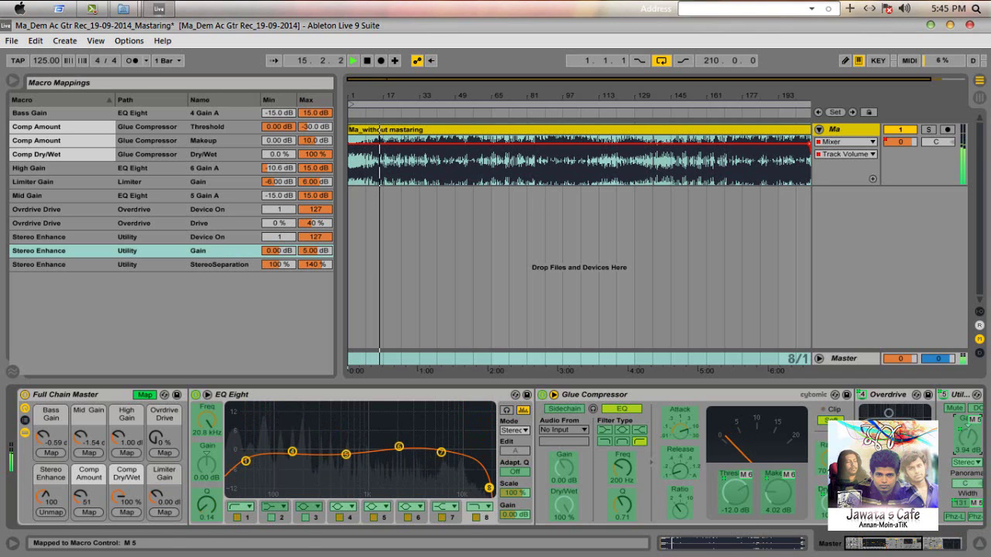
left_click(324, 251)
type("35")
key("Return")
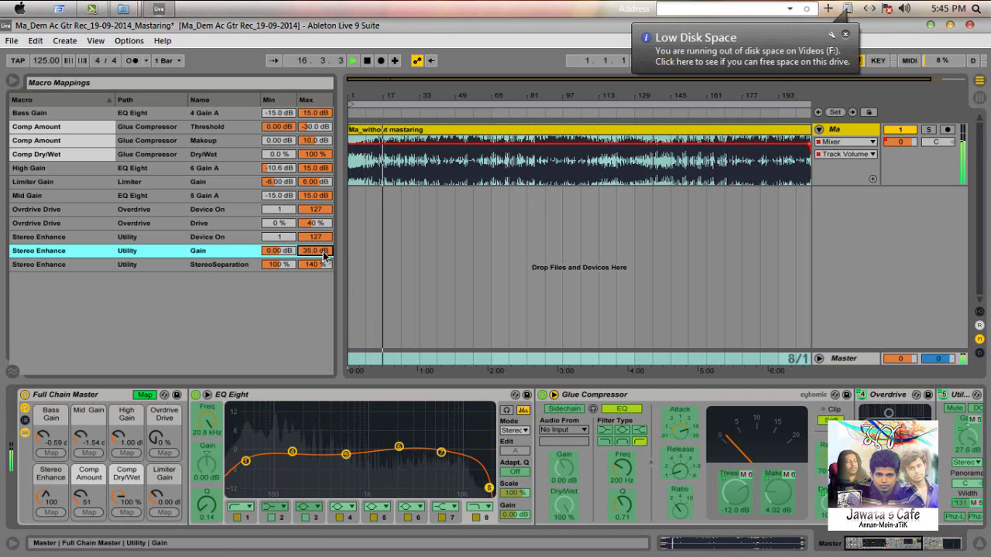
left_click_drag(323, 252, 323, 325)
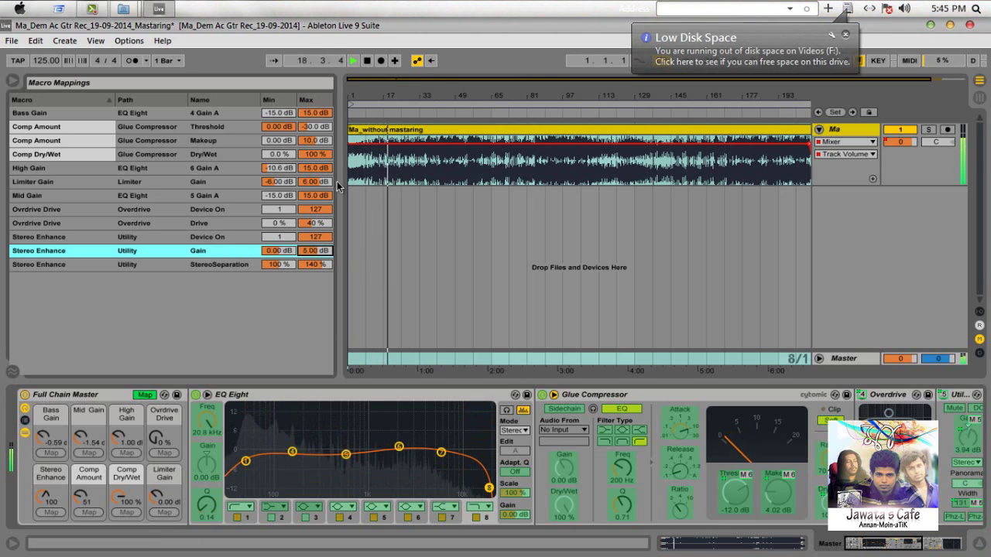
- Try the Full Chain Master rack's Stereo Enhance macro at 127, and return it to 100
left_click(51, 501)
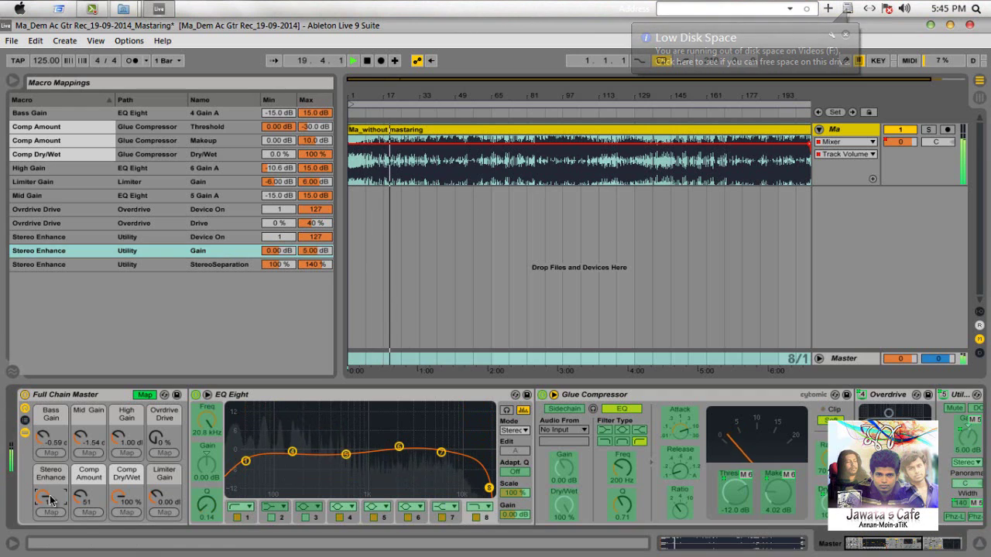
left_click_drag(52, 502, 51, 500)
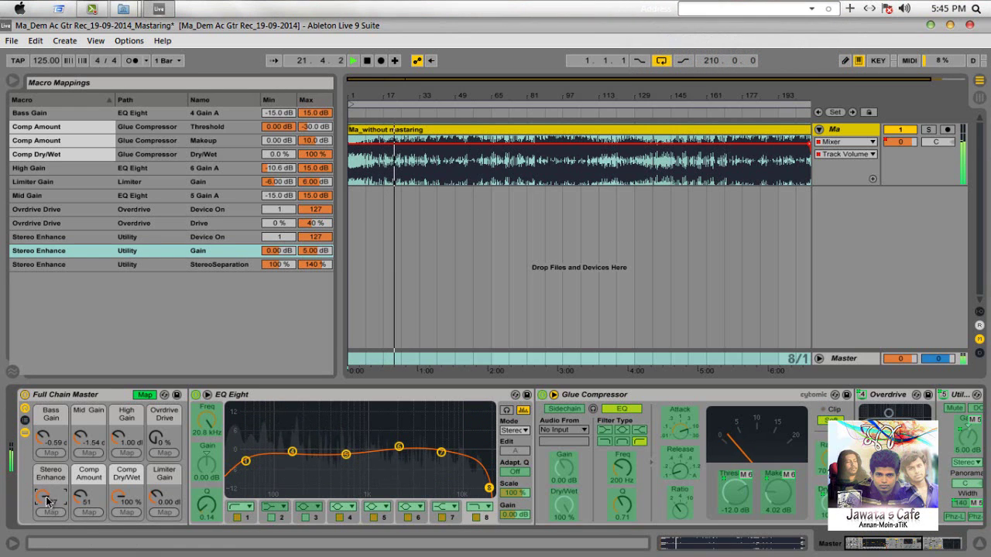
left_click_drag(45, 485, 46, 480)
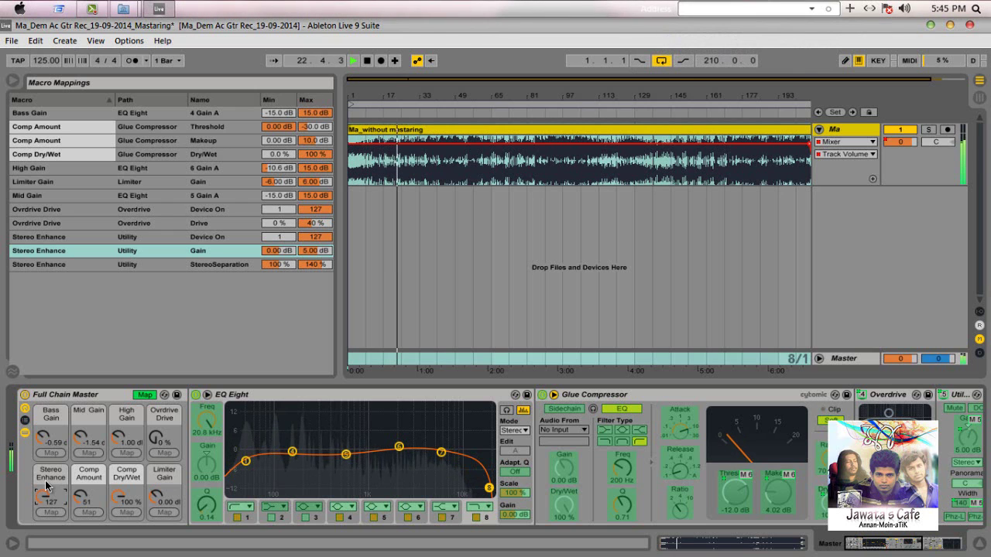
- Examine the end of the Master's effect chain and the enlarged Spectrum analyzer display, and close that display
left_click(873, 546)
left_click(602, 449)
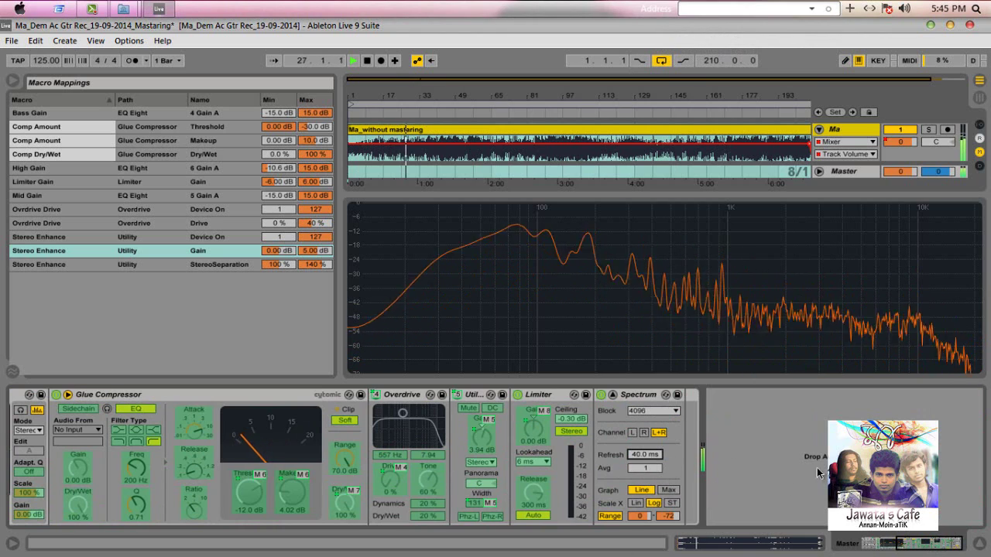
scroll(819, 473, "up", 5)
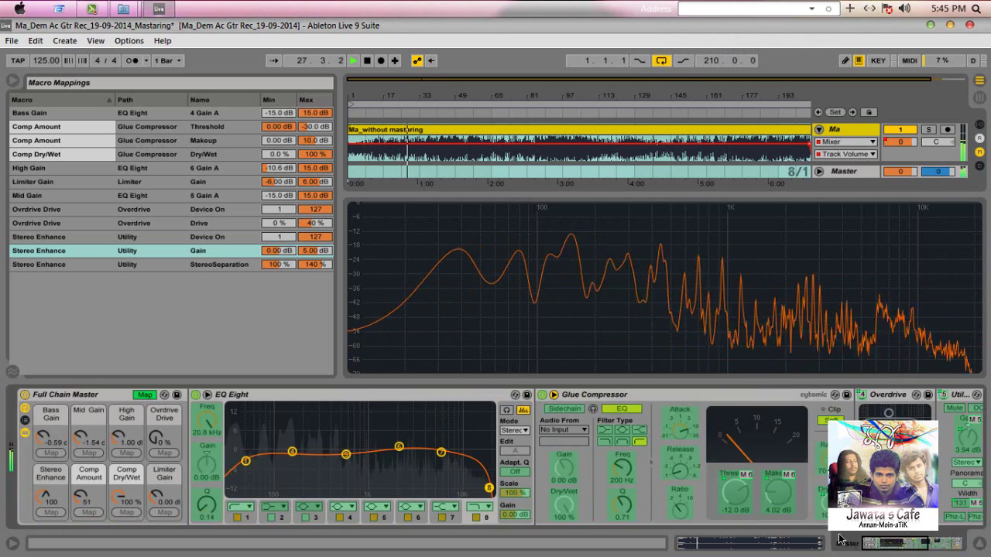
left_click(791, 225)
- Play the song near its end, from just before bar 199, and show the Master's effect chain again
mouse_move(774, 93)
left_mouse_down()
mouse_move(774, 102)
mouse_move(777, 92)
left_mouse_up()
left_click(519, 174)
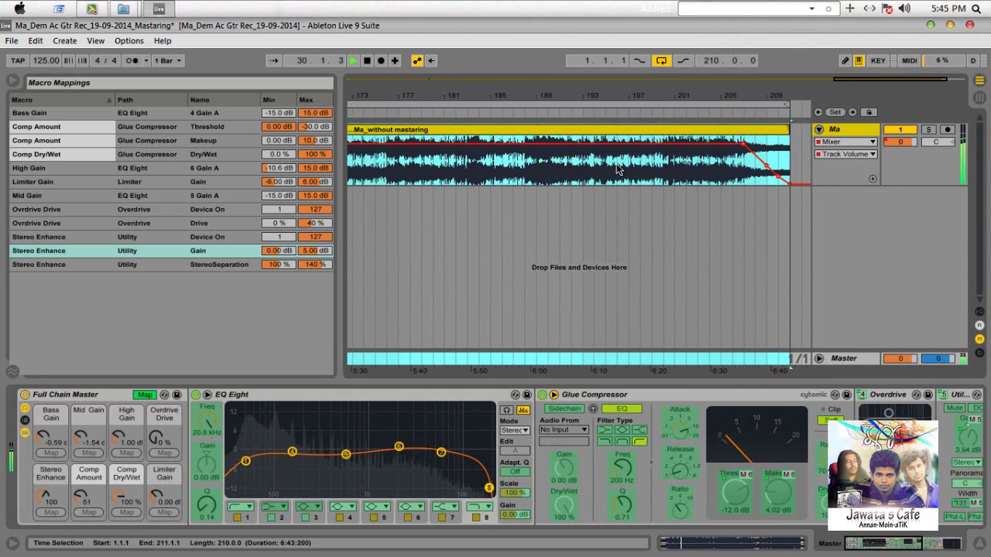
left_click(615, 114)
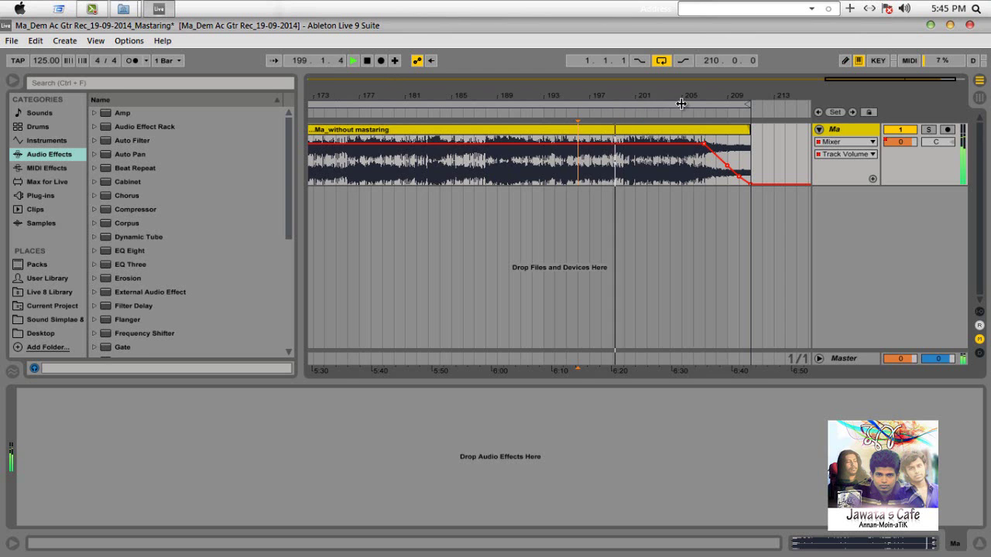
left_click(844, 358)
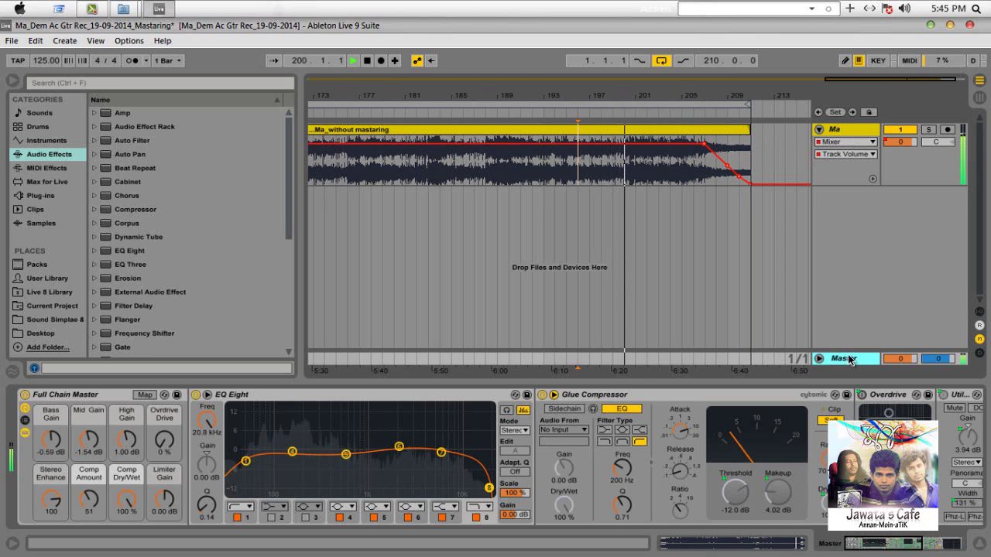
left_click(909, 541)
- Make the Master and Ma tracks taller in the arrangement around the closing bars of the song
left_click_drag(708, 99, 572, 88)
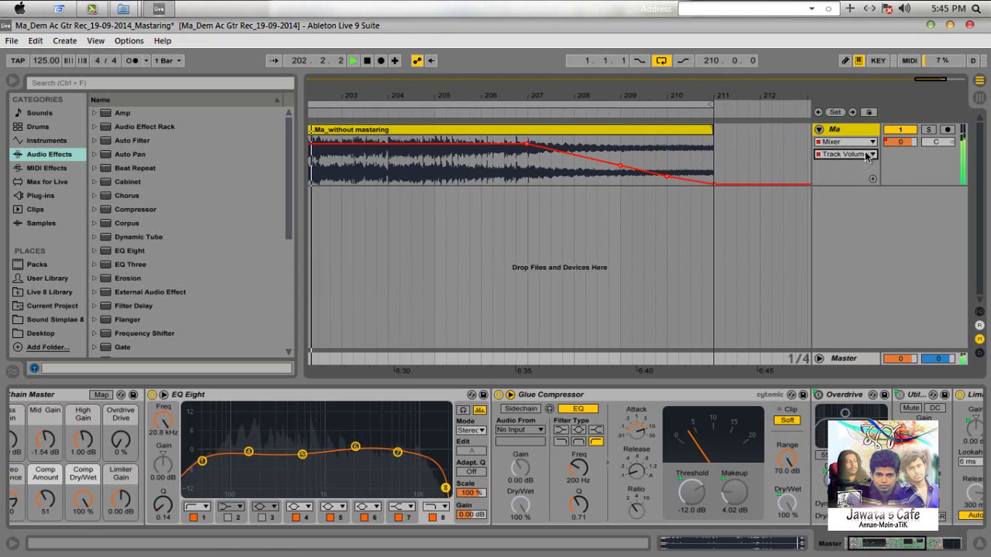
left_click_drag(837, 352, 838, 305)
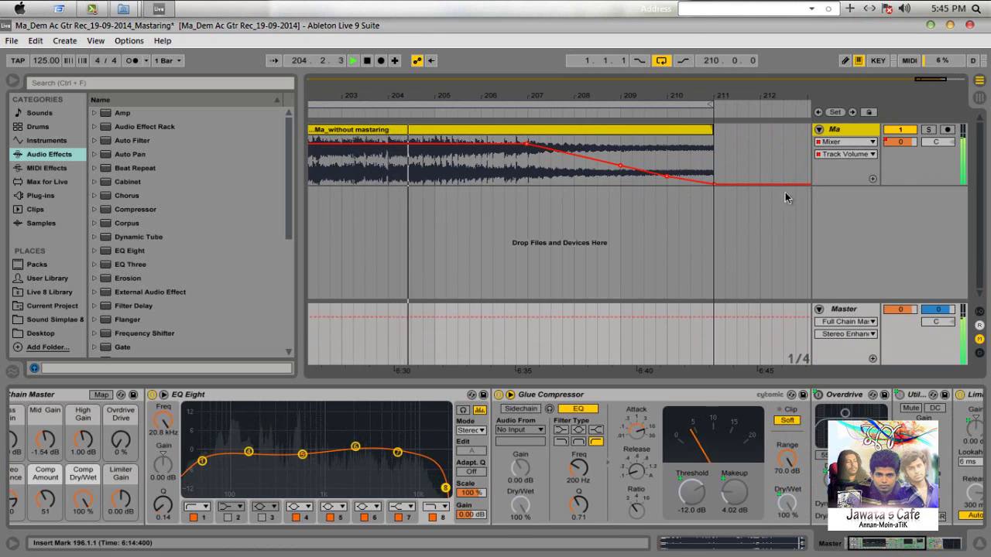
left_click_drag(875, 186, 877, 269)
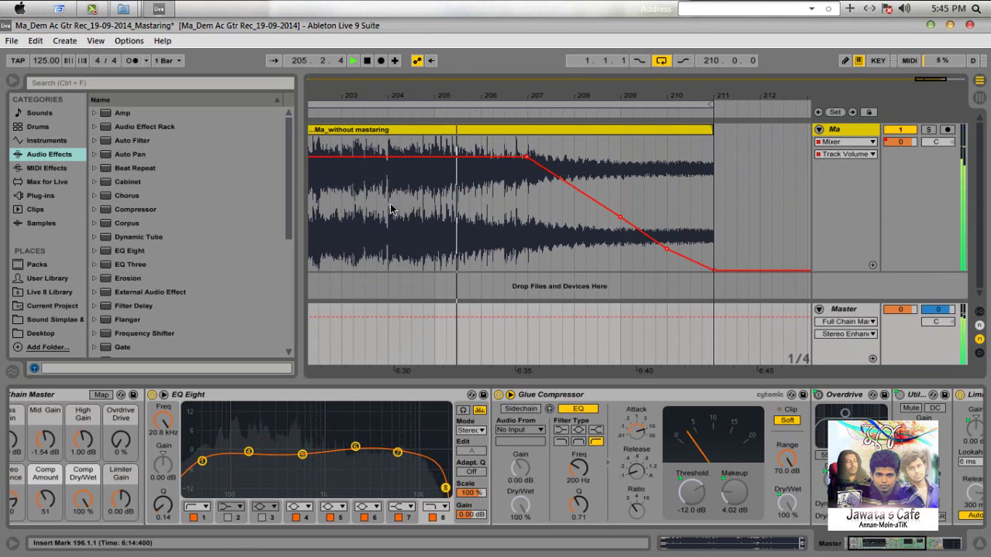
- Hide the browser and examine the track volume fade-out automation between bars 207 and 211 of the Ma clip
key("ctrl+alt+b")
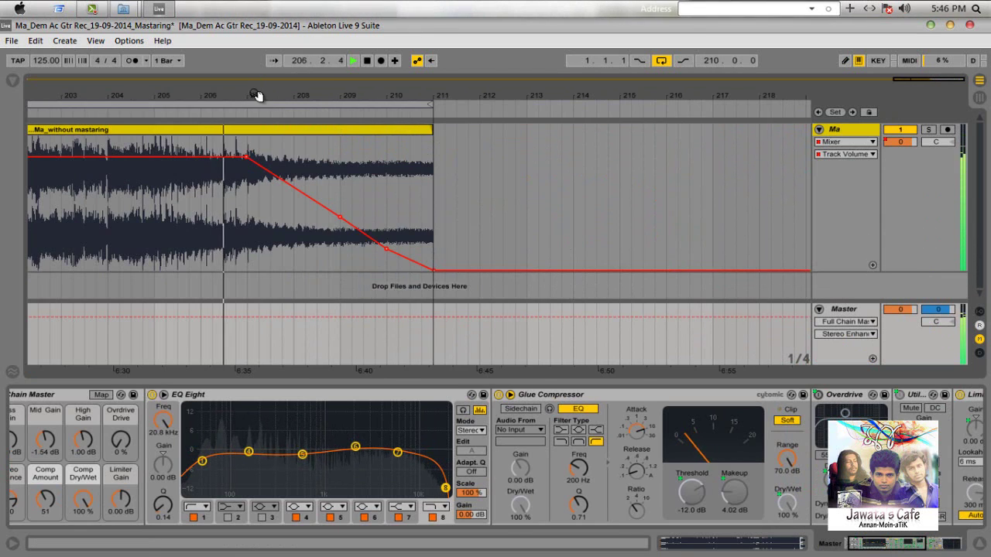
left_click_drag(255, 95, 254, 94)
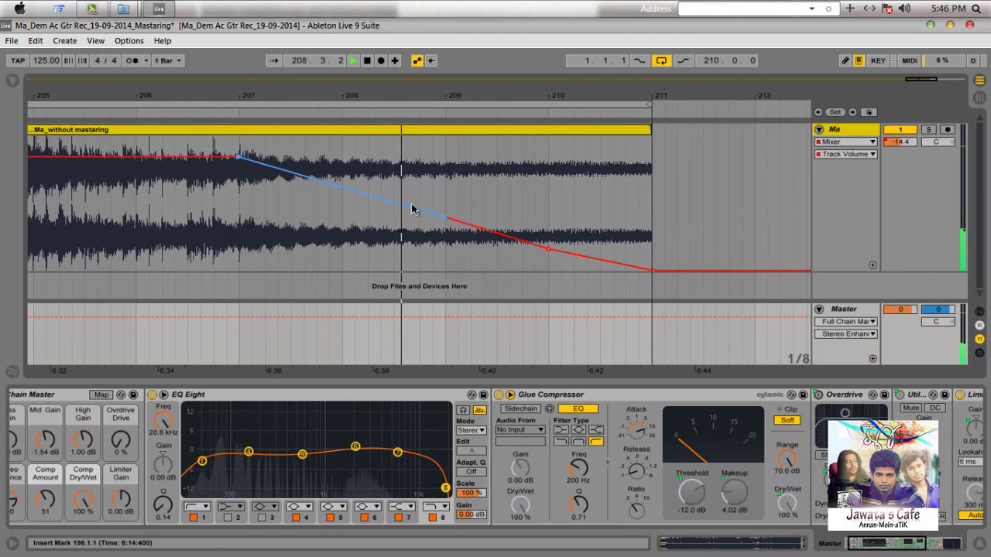
left_click(443, 218)
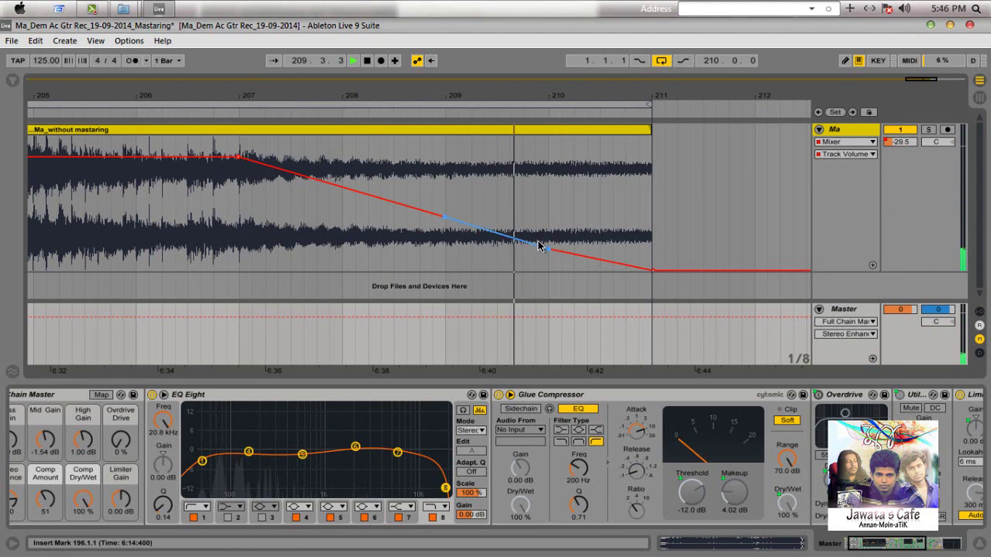